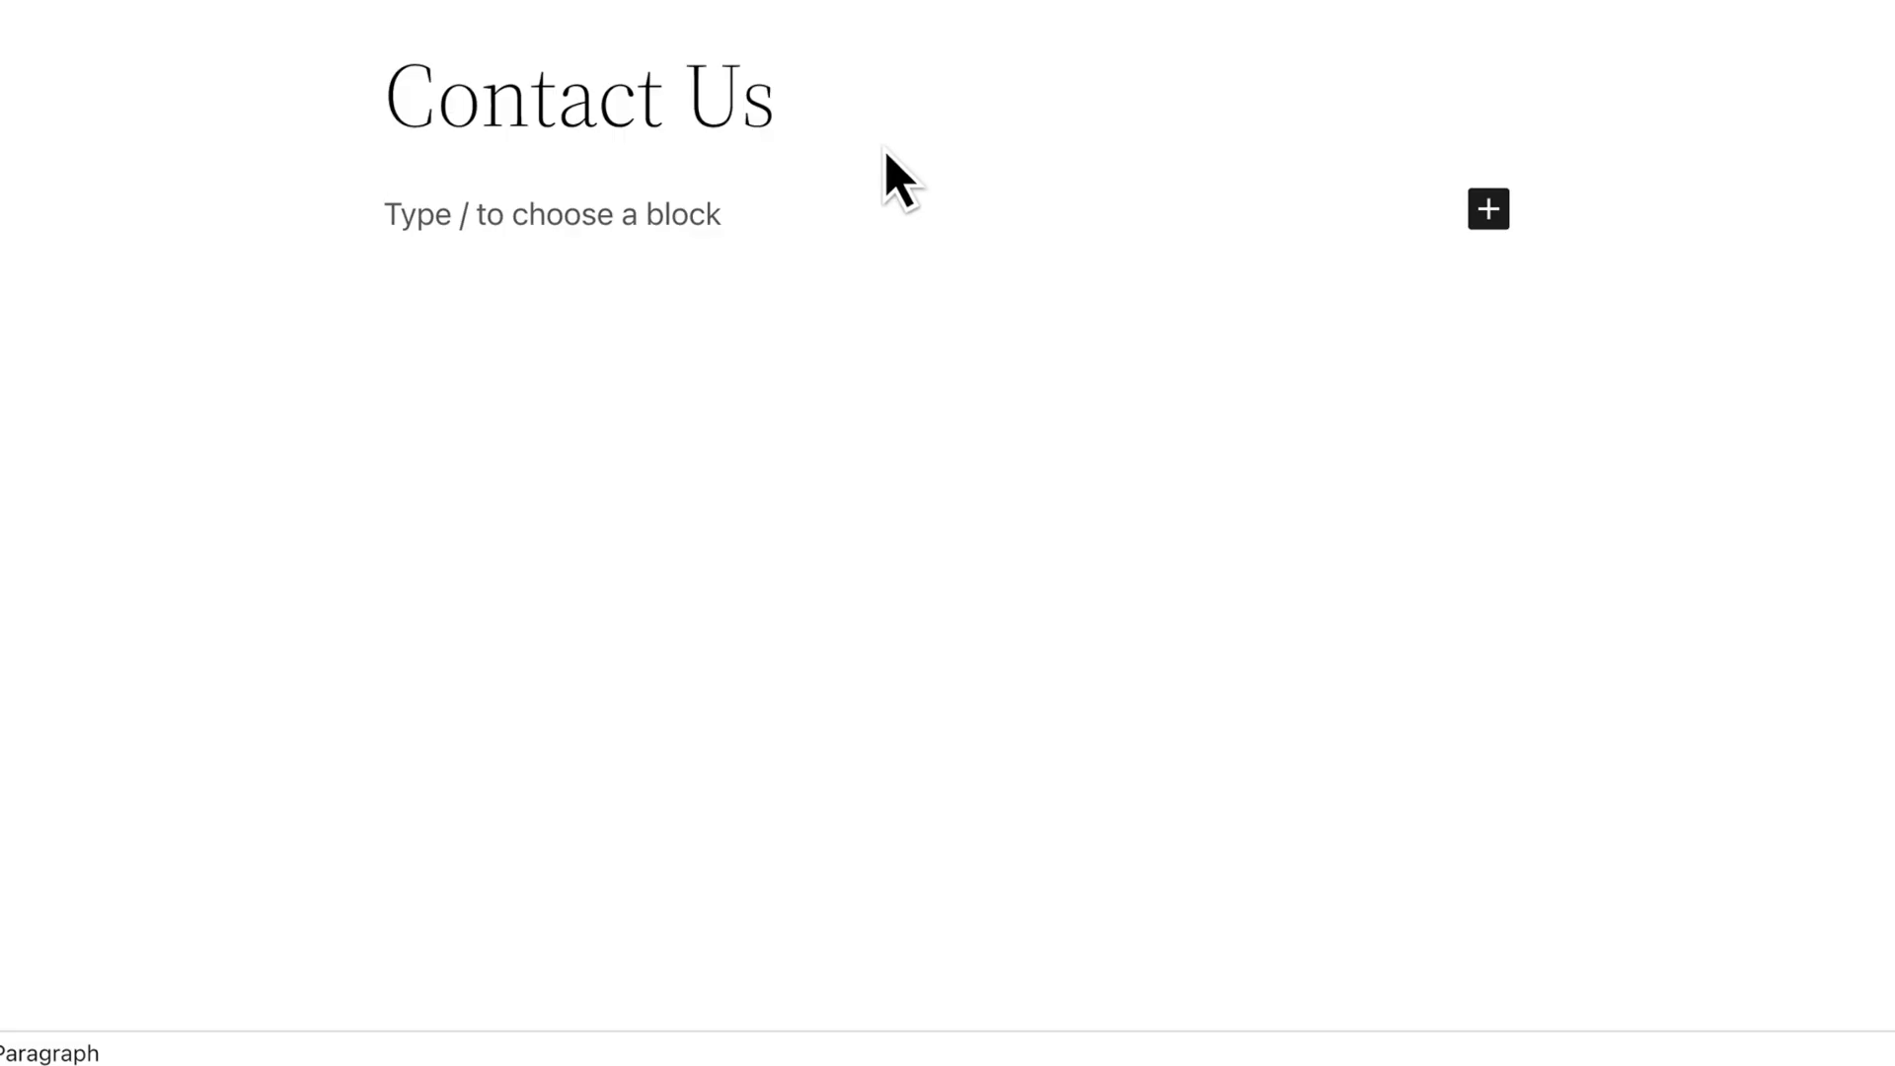
# Insert a Form block under the Contact Us title with the /form shortcut.
pyautogui.click(1493, 219)
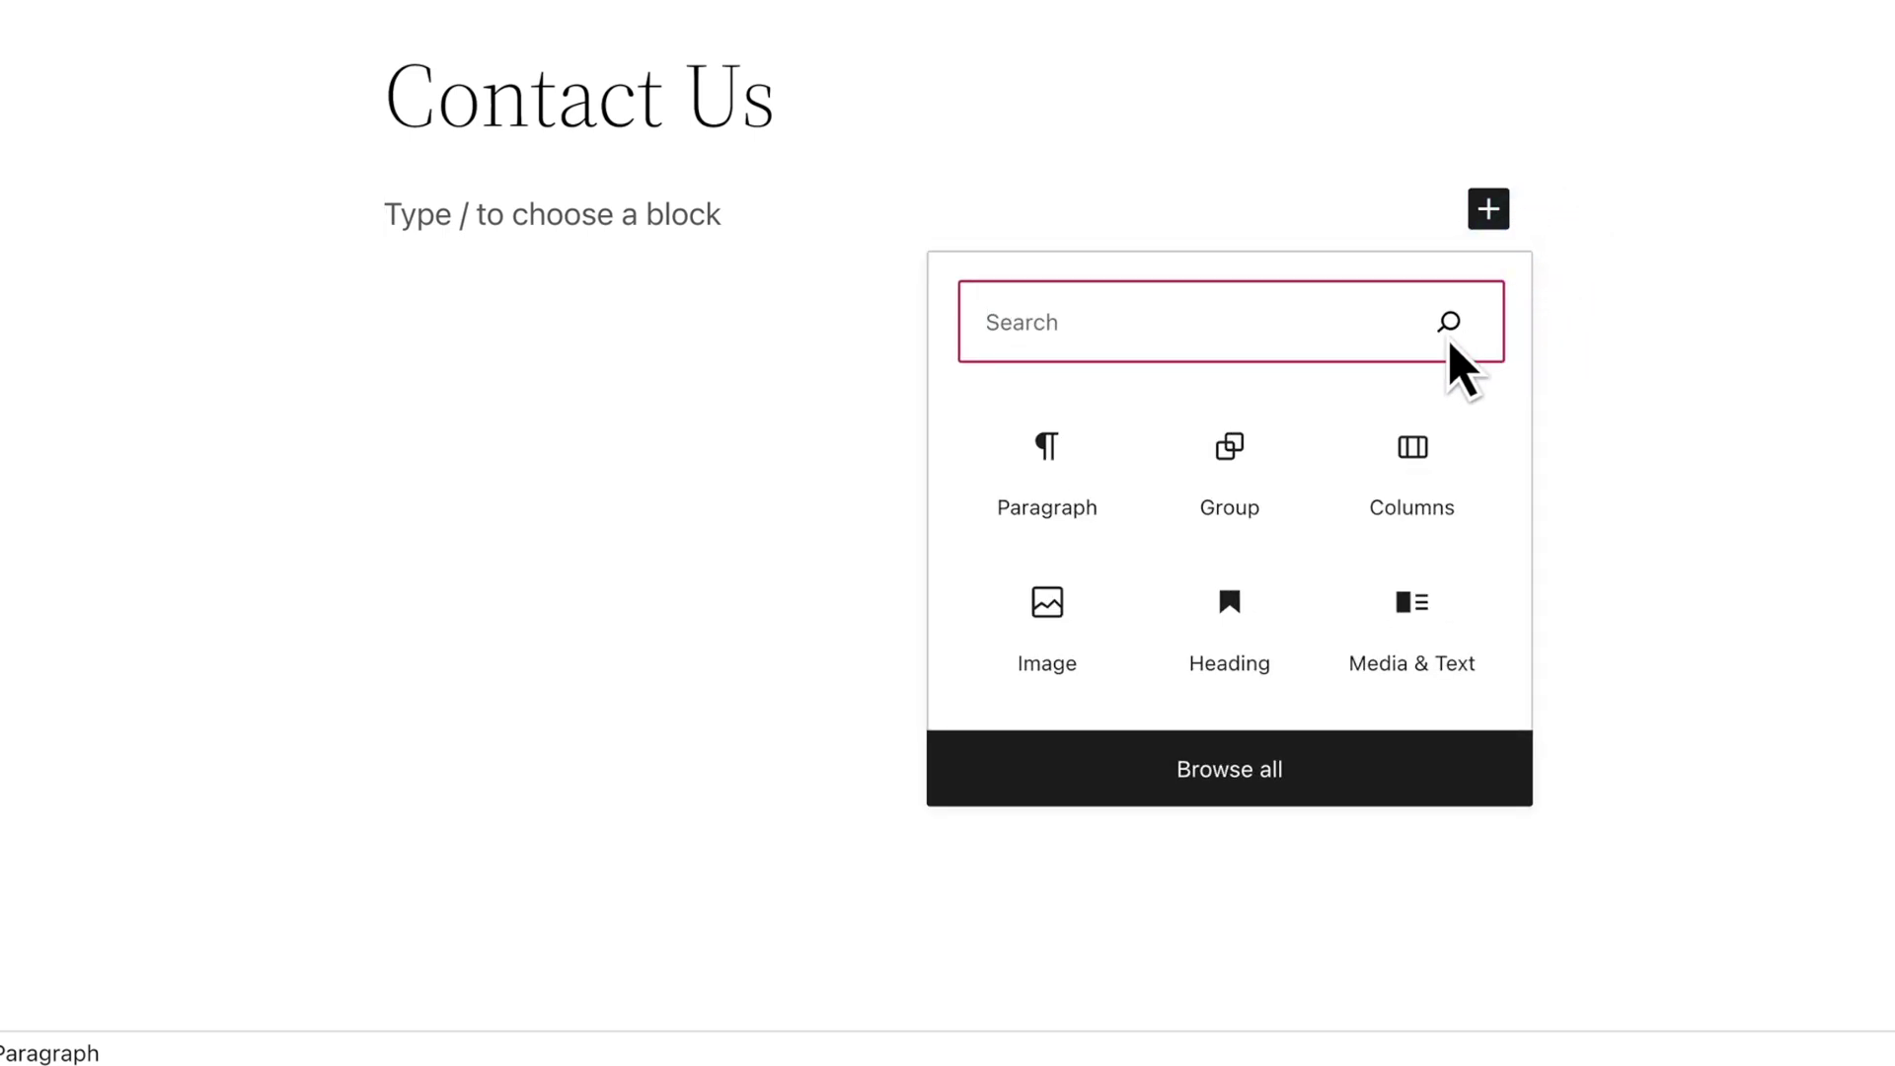
pyautogui.write('Form')
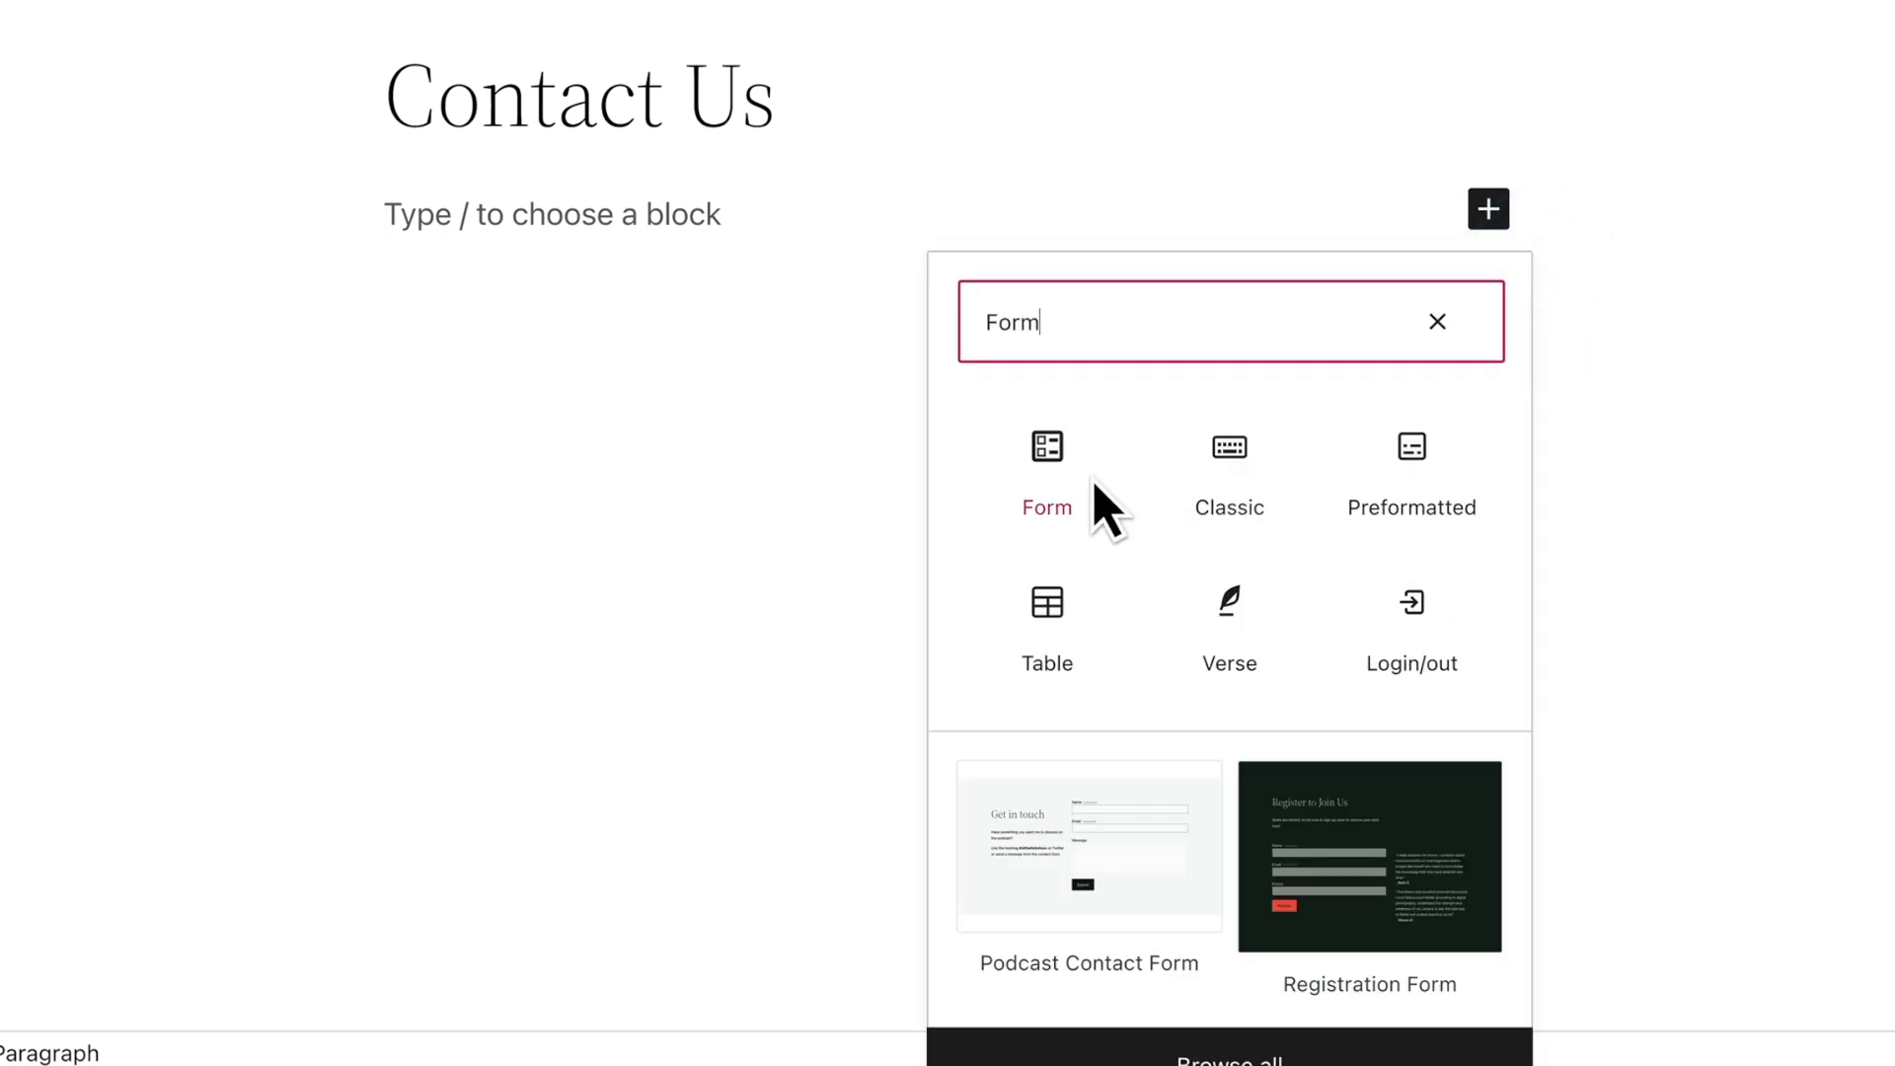
pyautogui.click(750, 219)
pyautogui.write('/form')
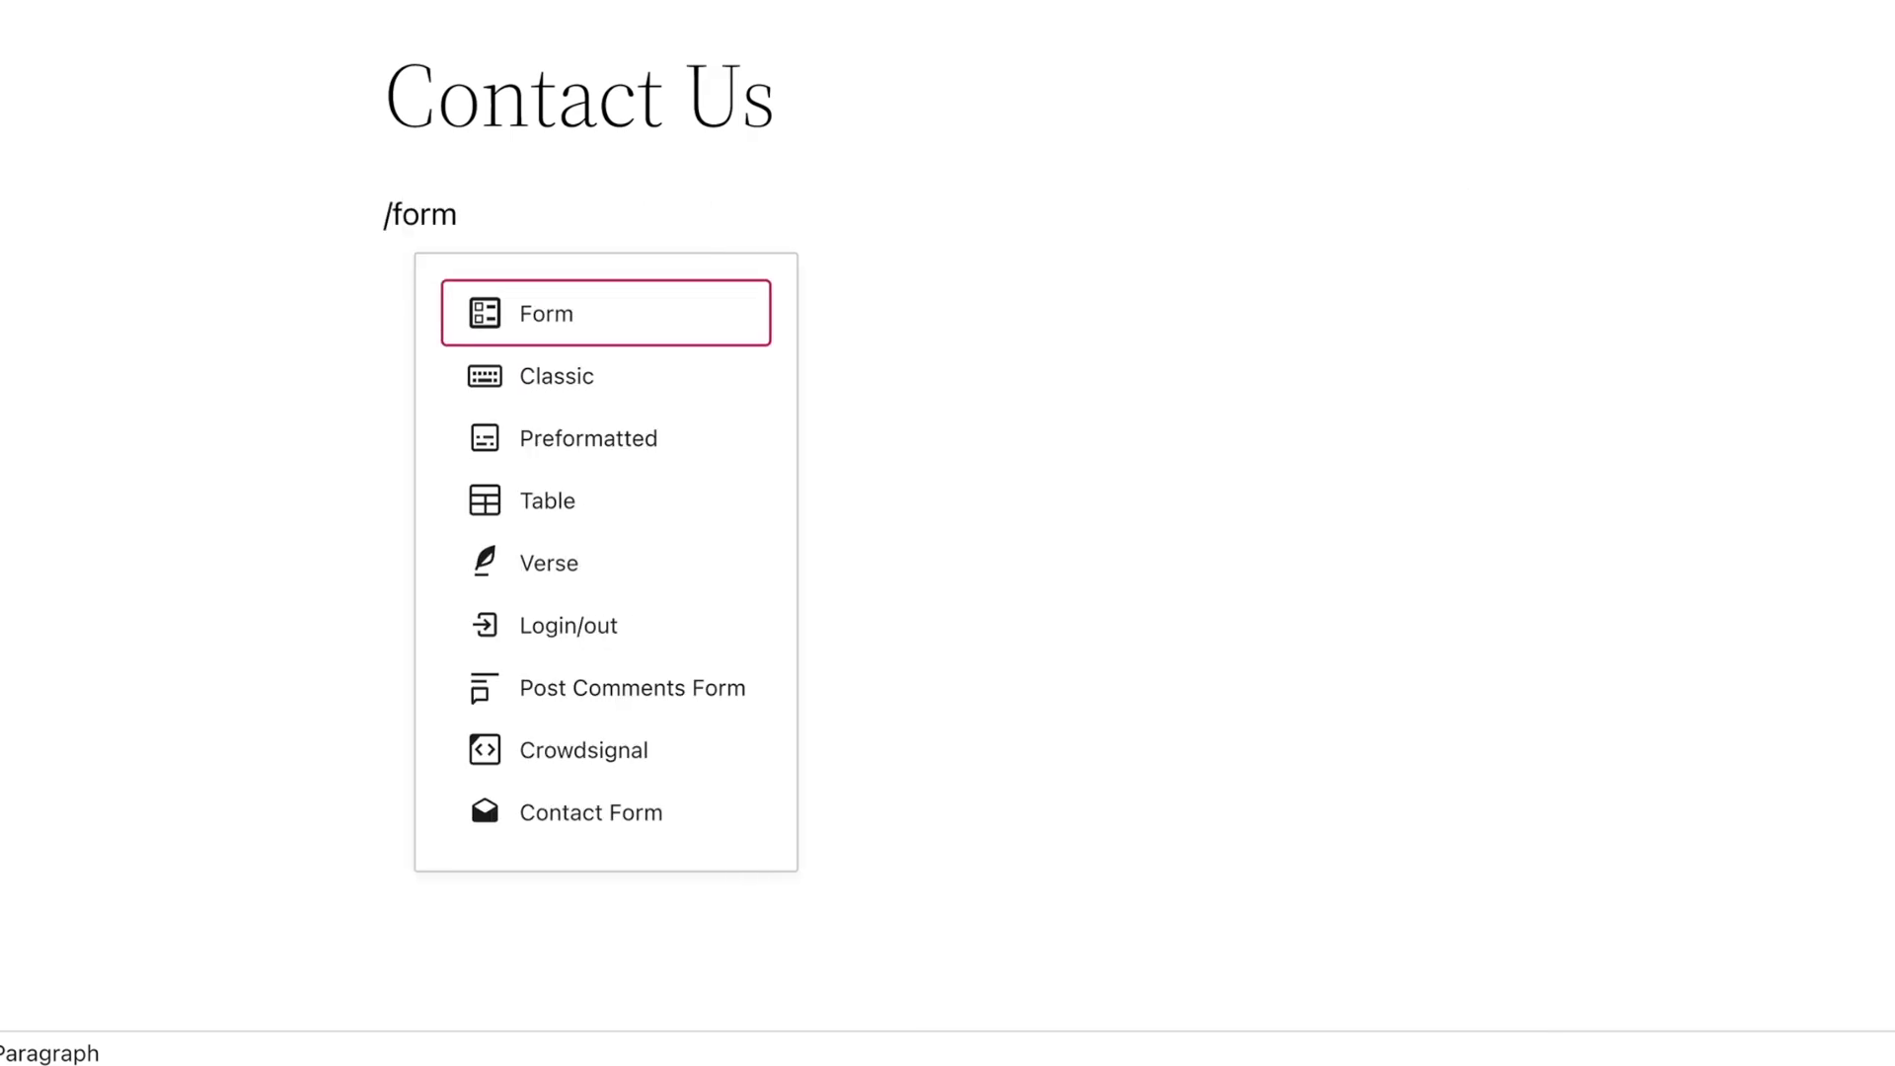
pyautogui.press('Return')
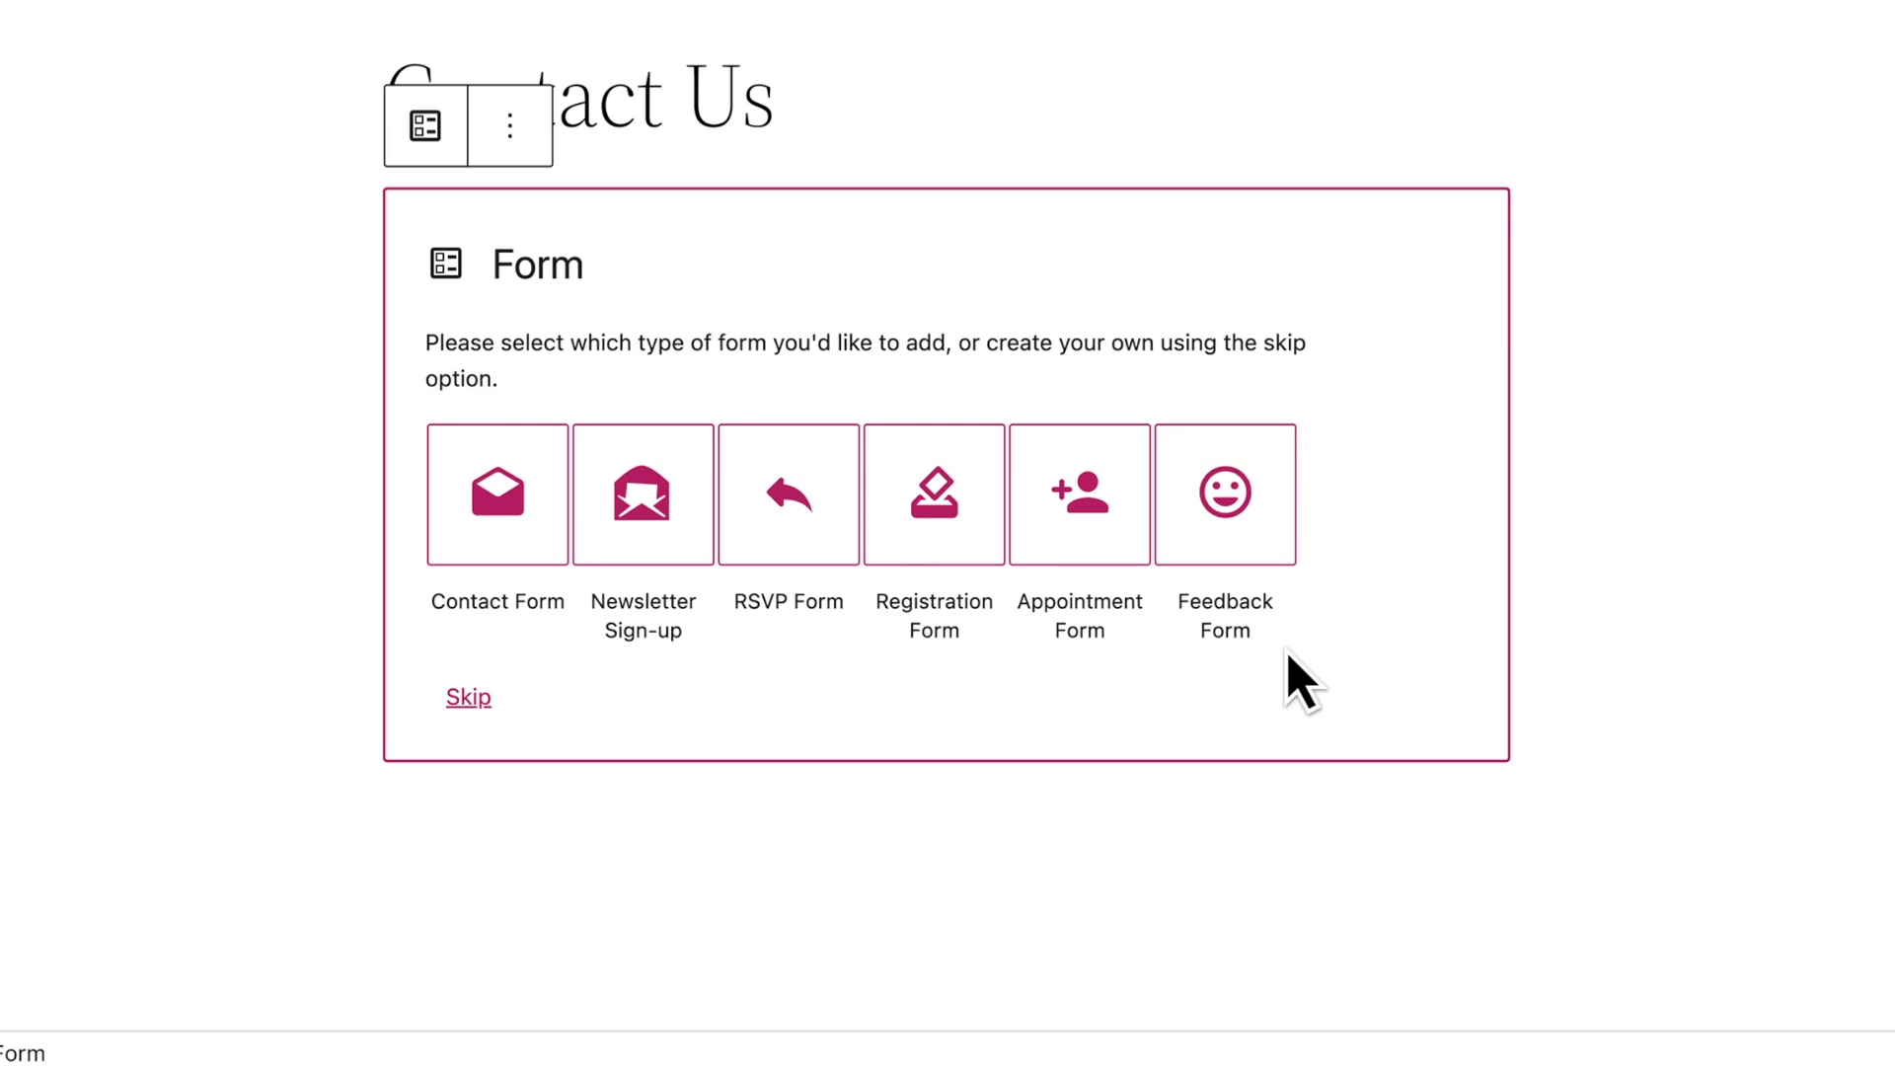
# Start a basic form and add a Website field from the Grow blocks.
pyautogui.click(484, 711)
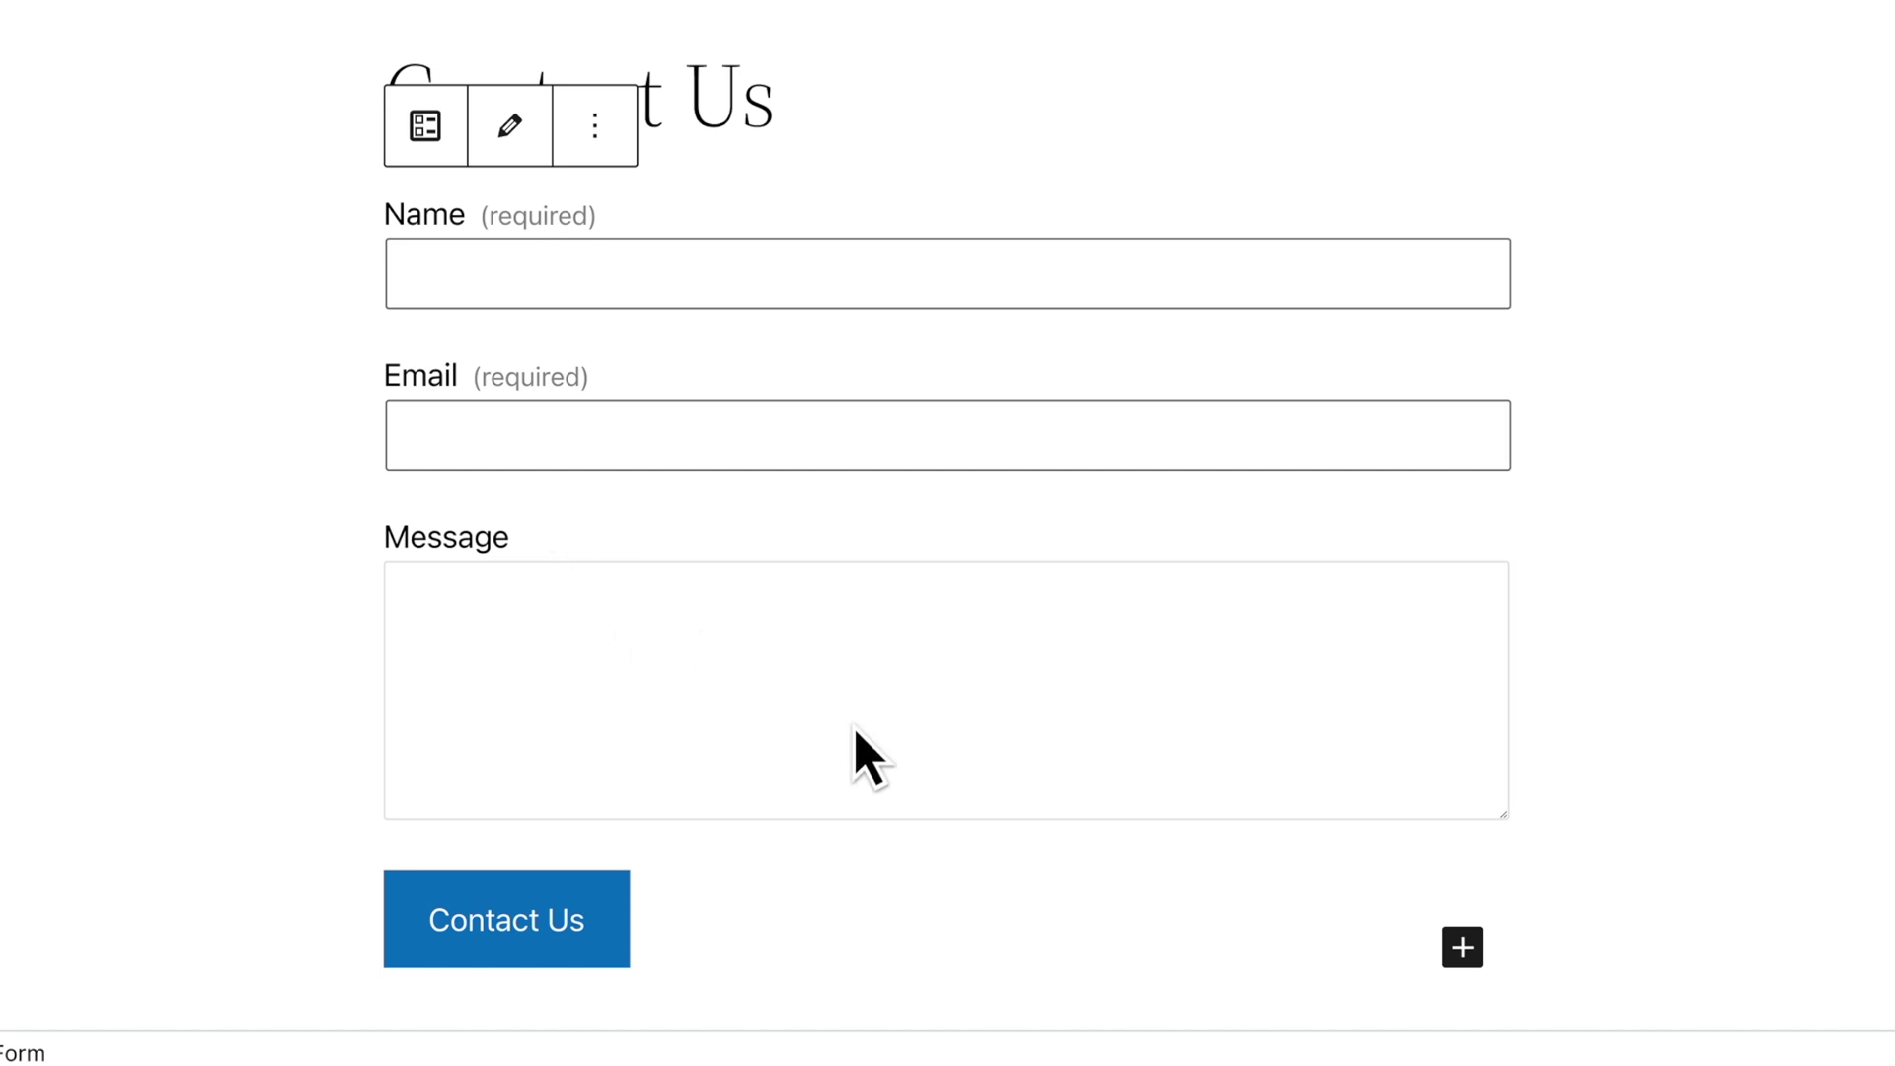
pyautogui.click(1464, 949)
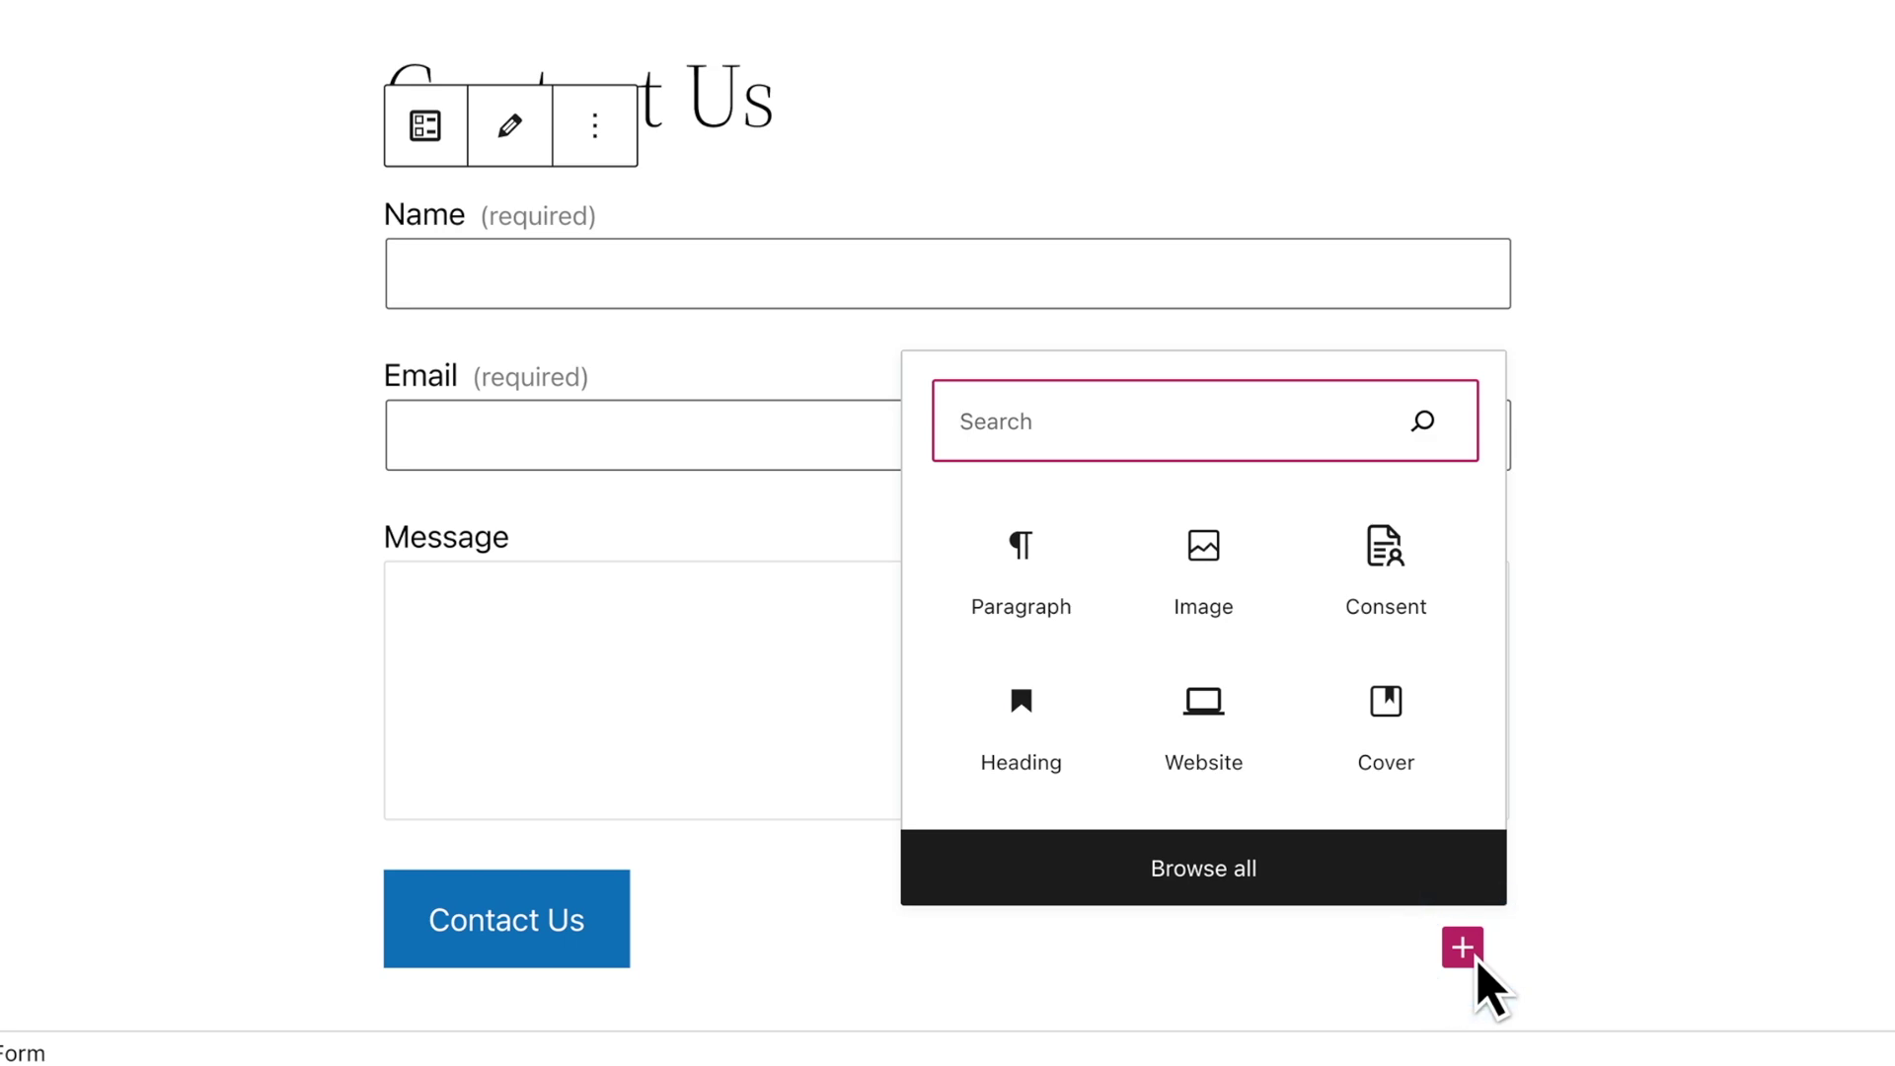
pyautogui.click(1358, 873)
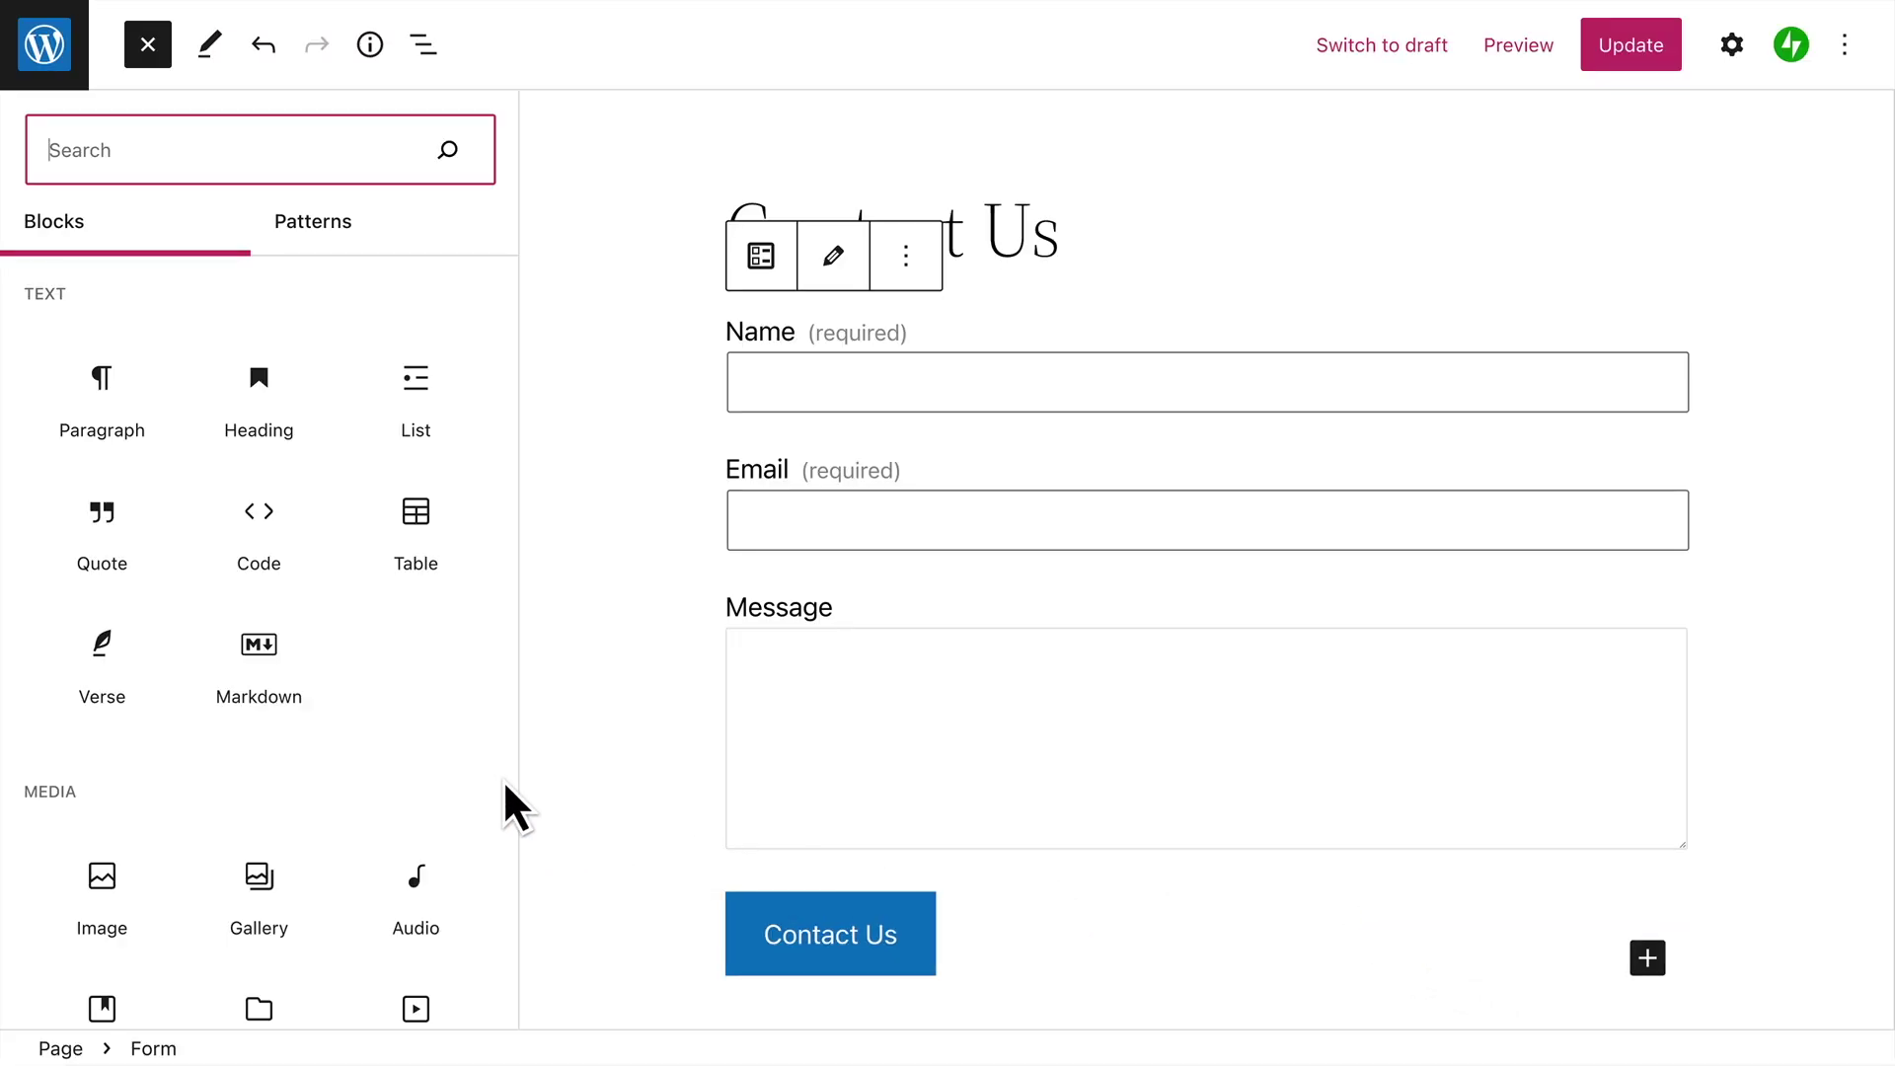
pyautogui.scroll(-9, 502, 779)
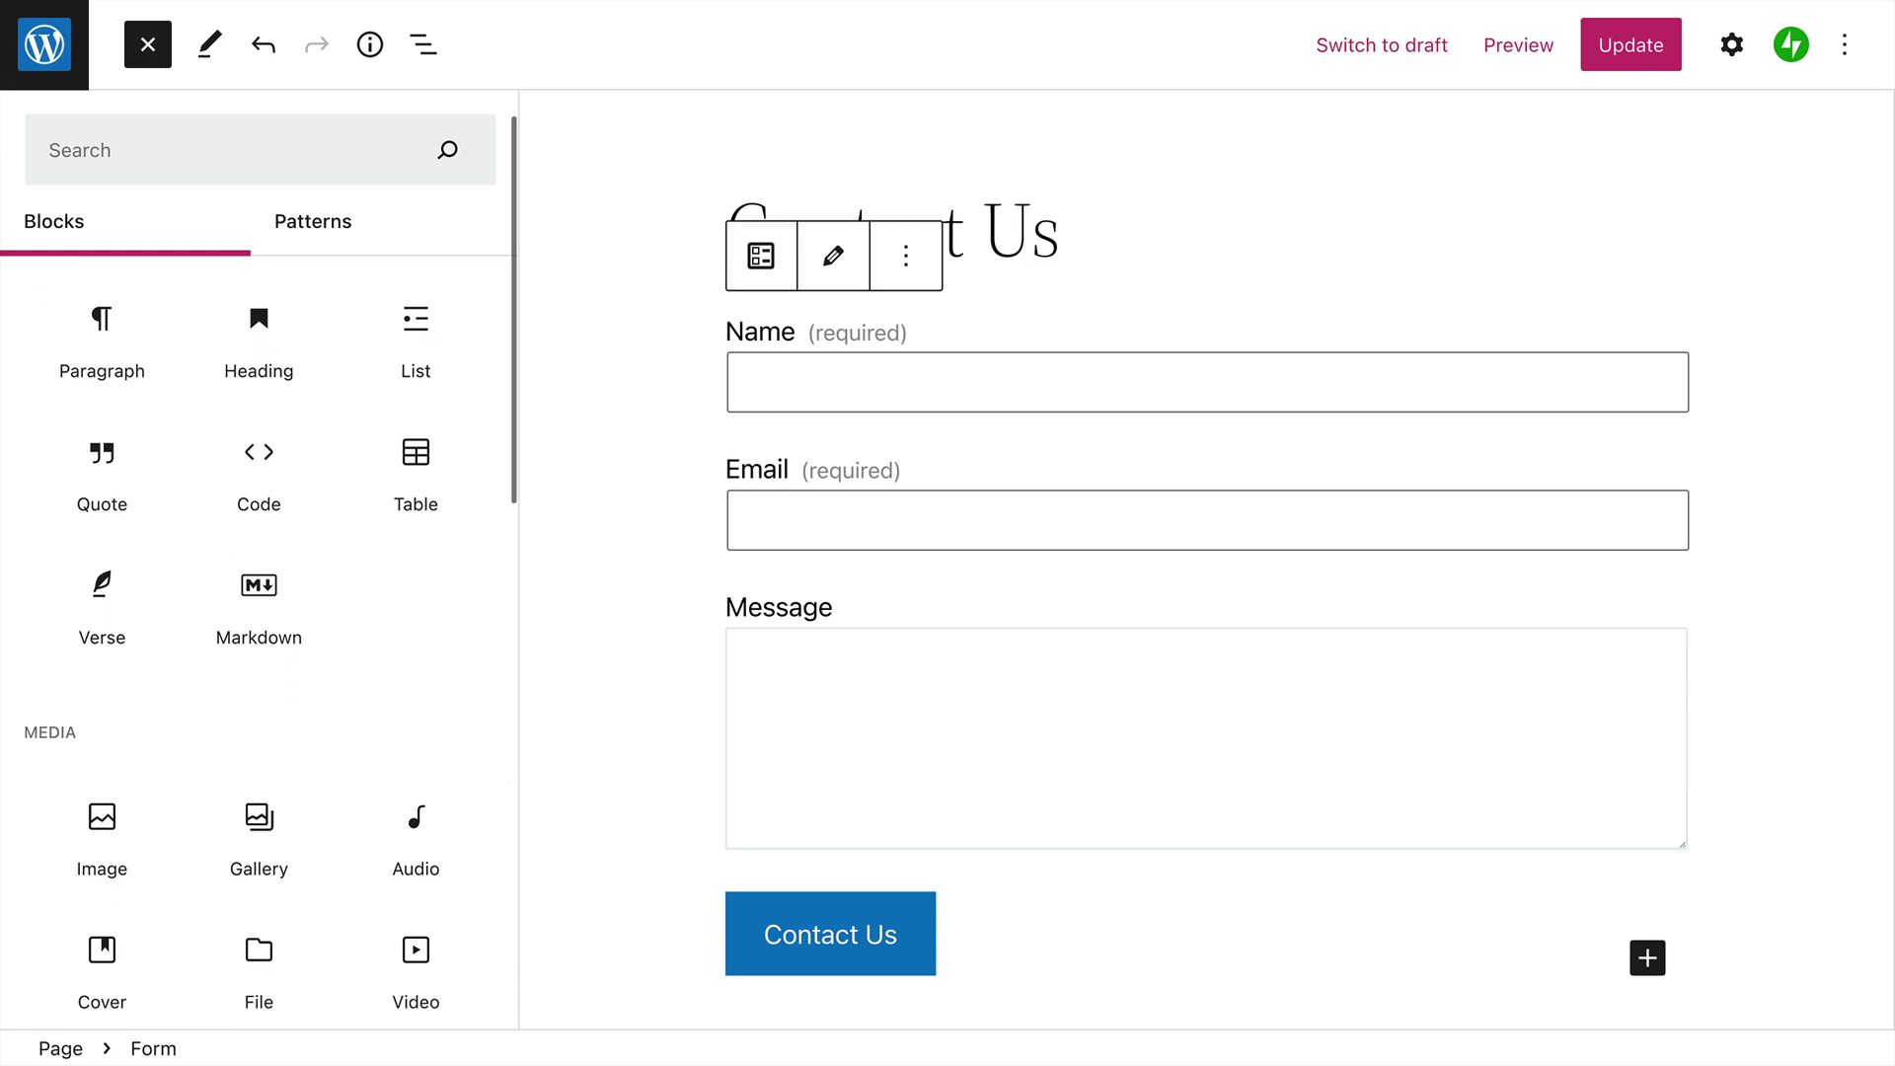
pyautogui.scroll(-5, 508, 750)
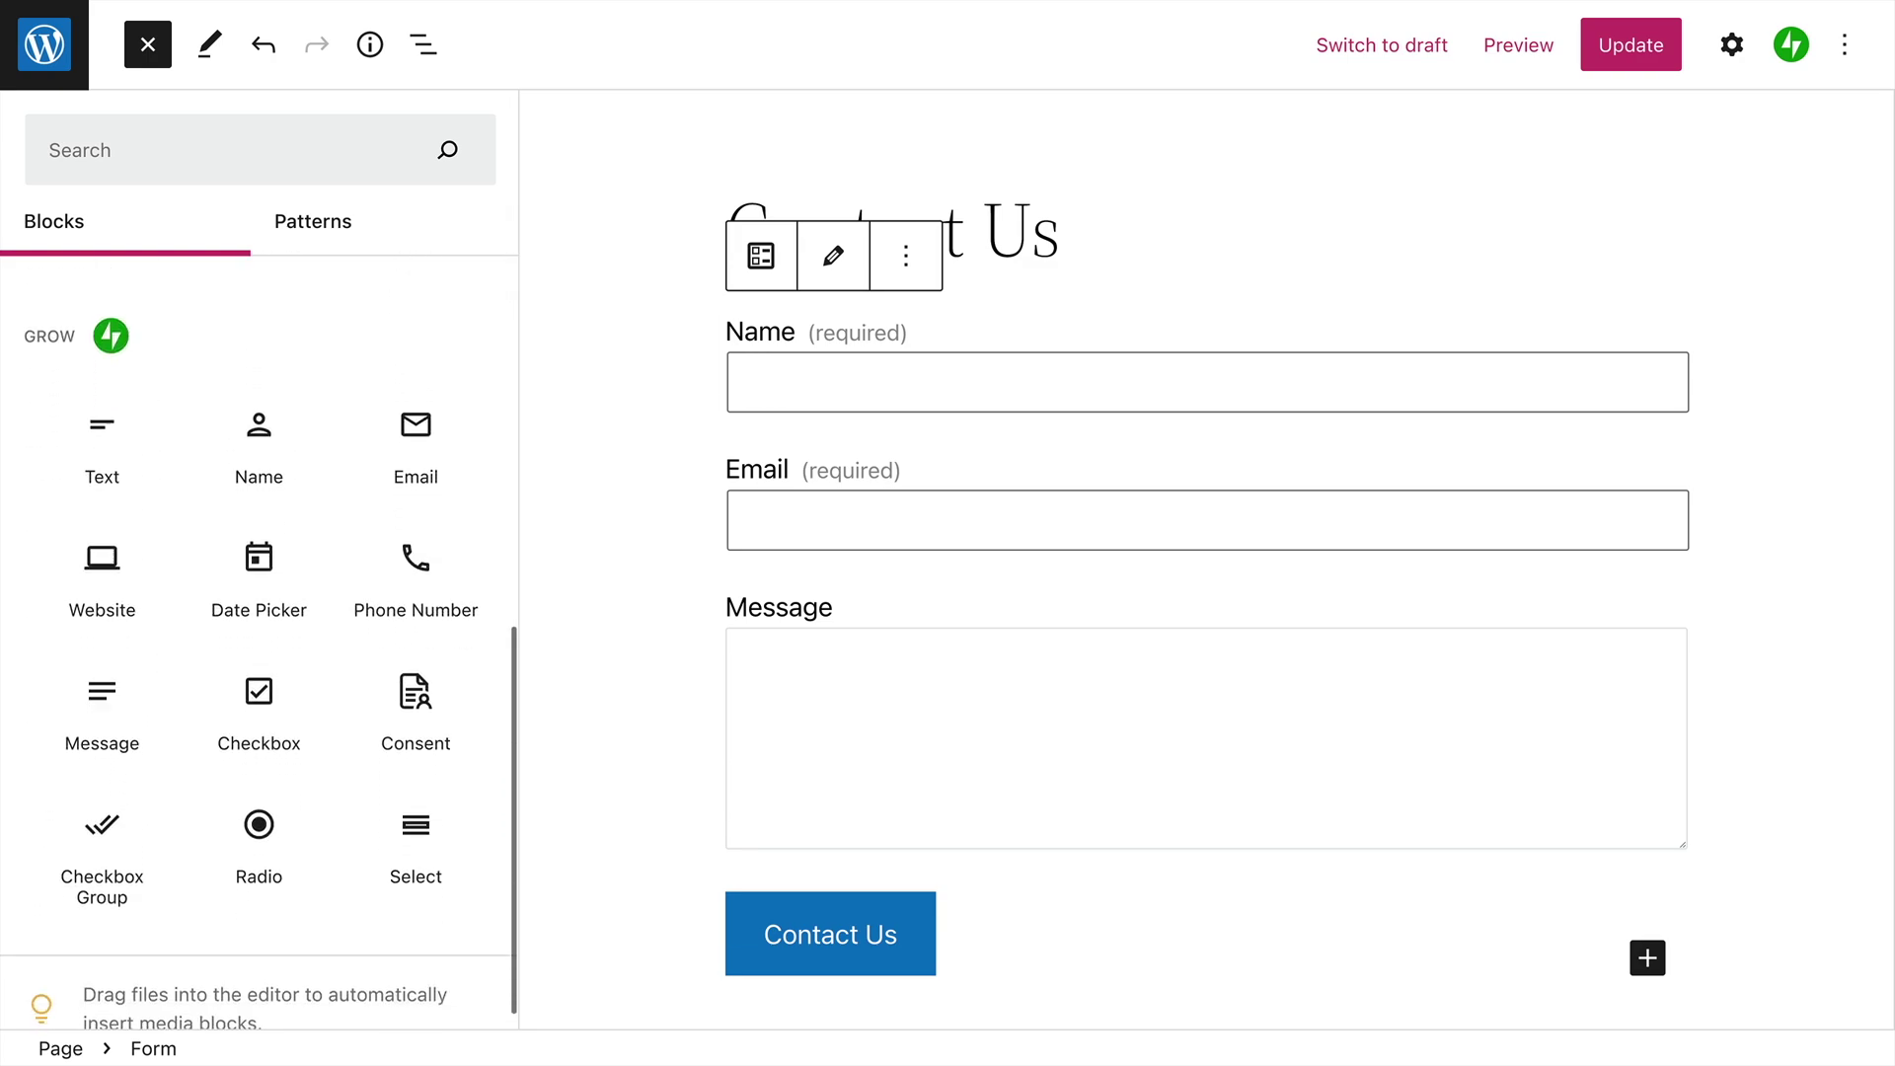
pyautogui.moveTo(247, 580)
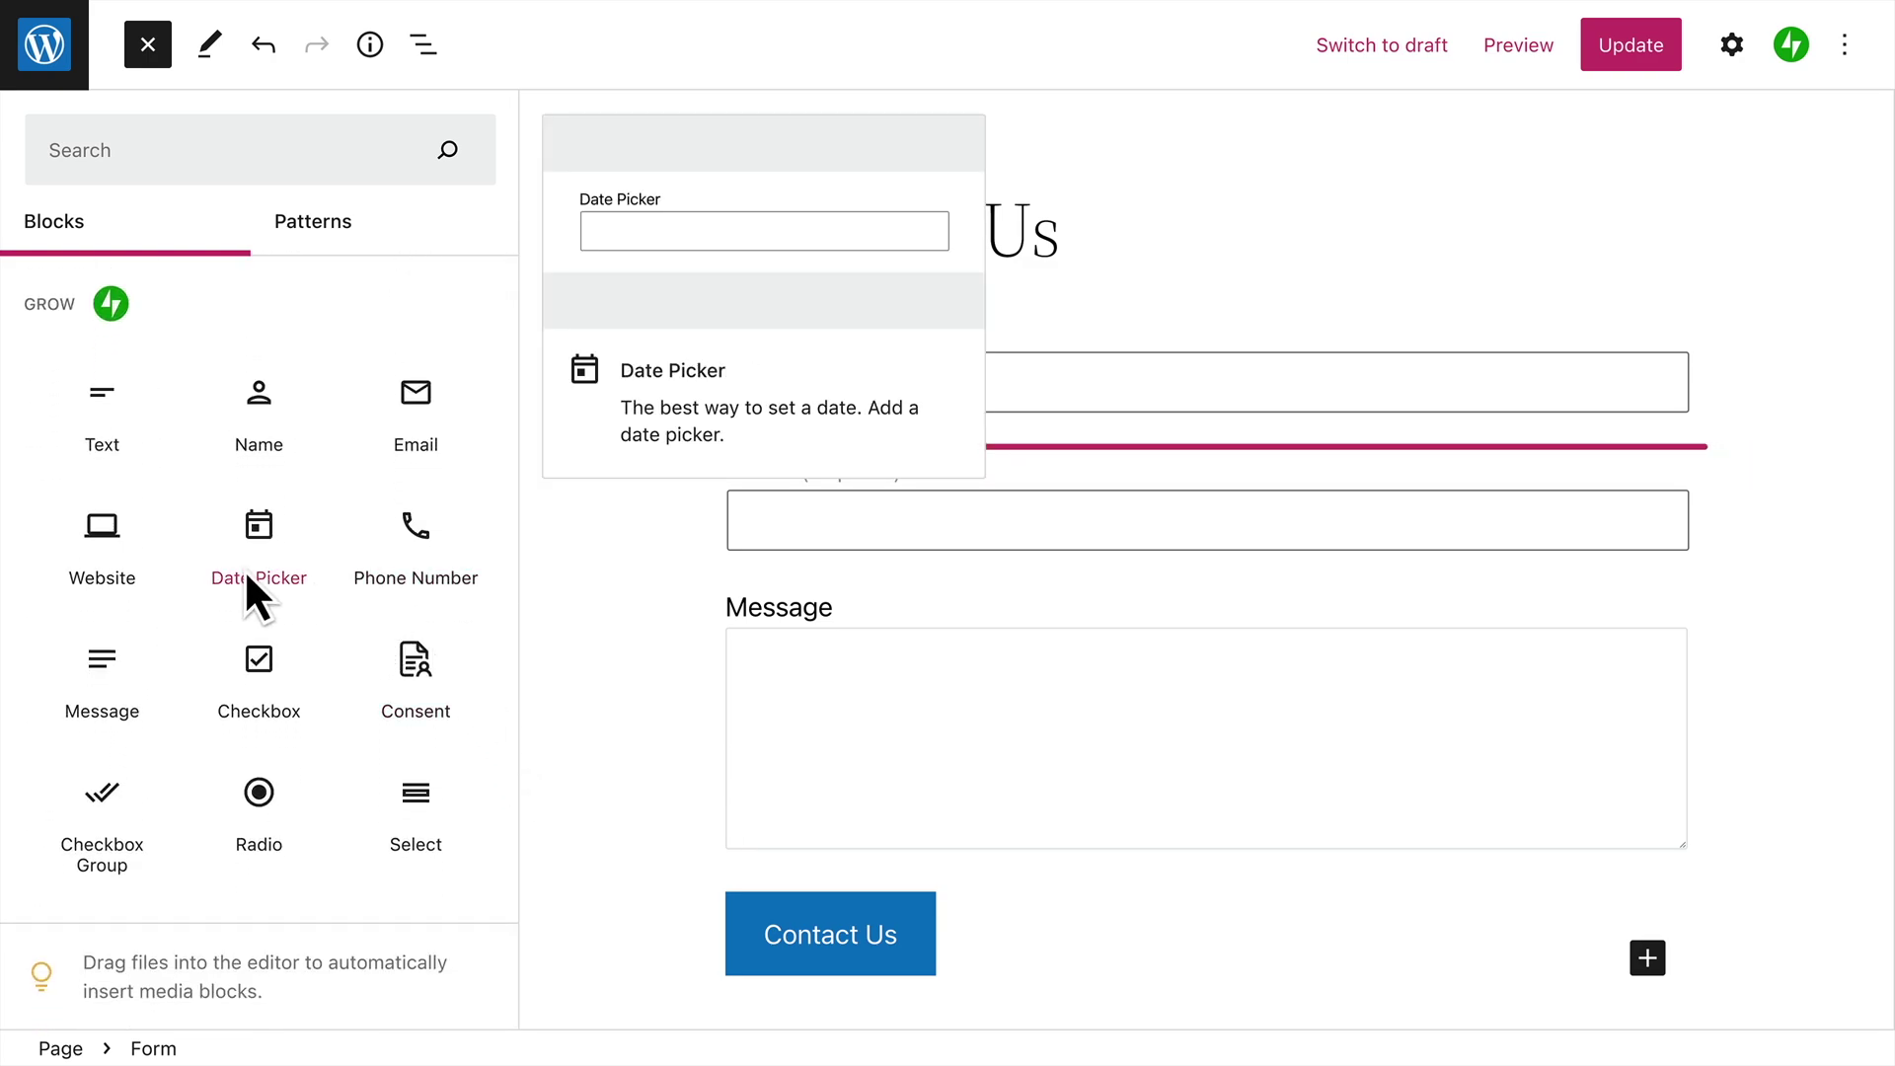
pyautogui.click(140, 560)
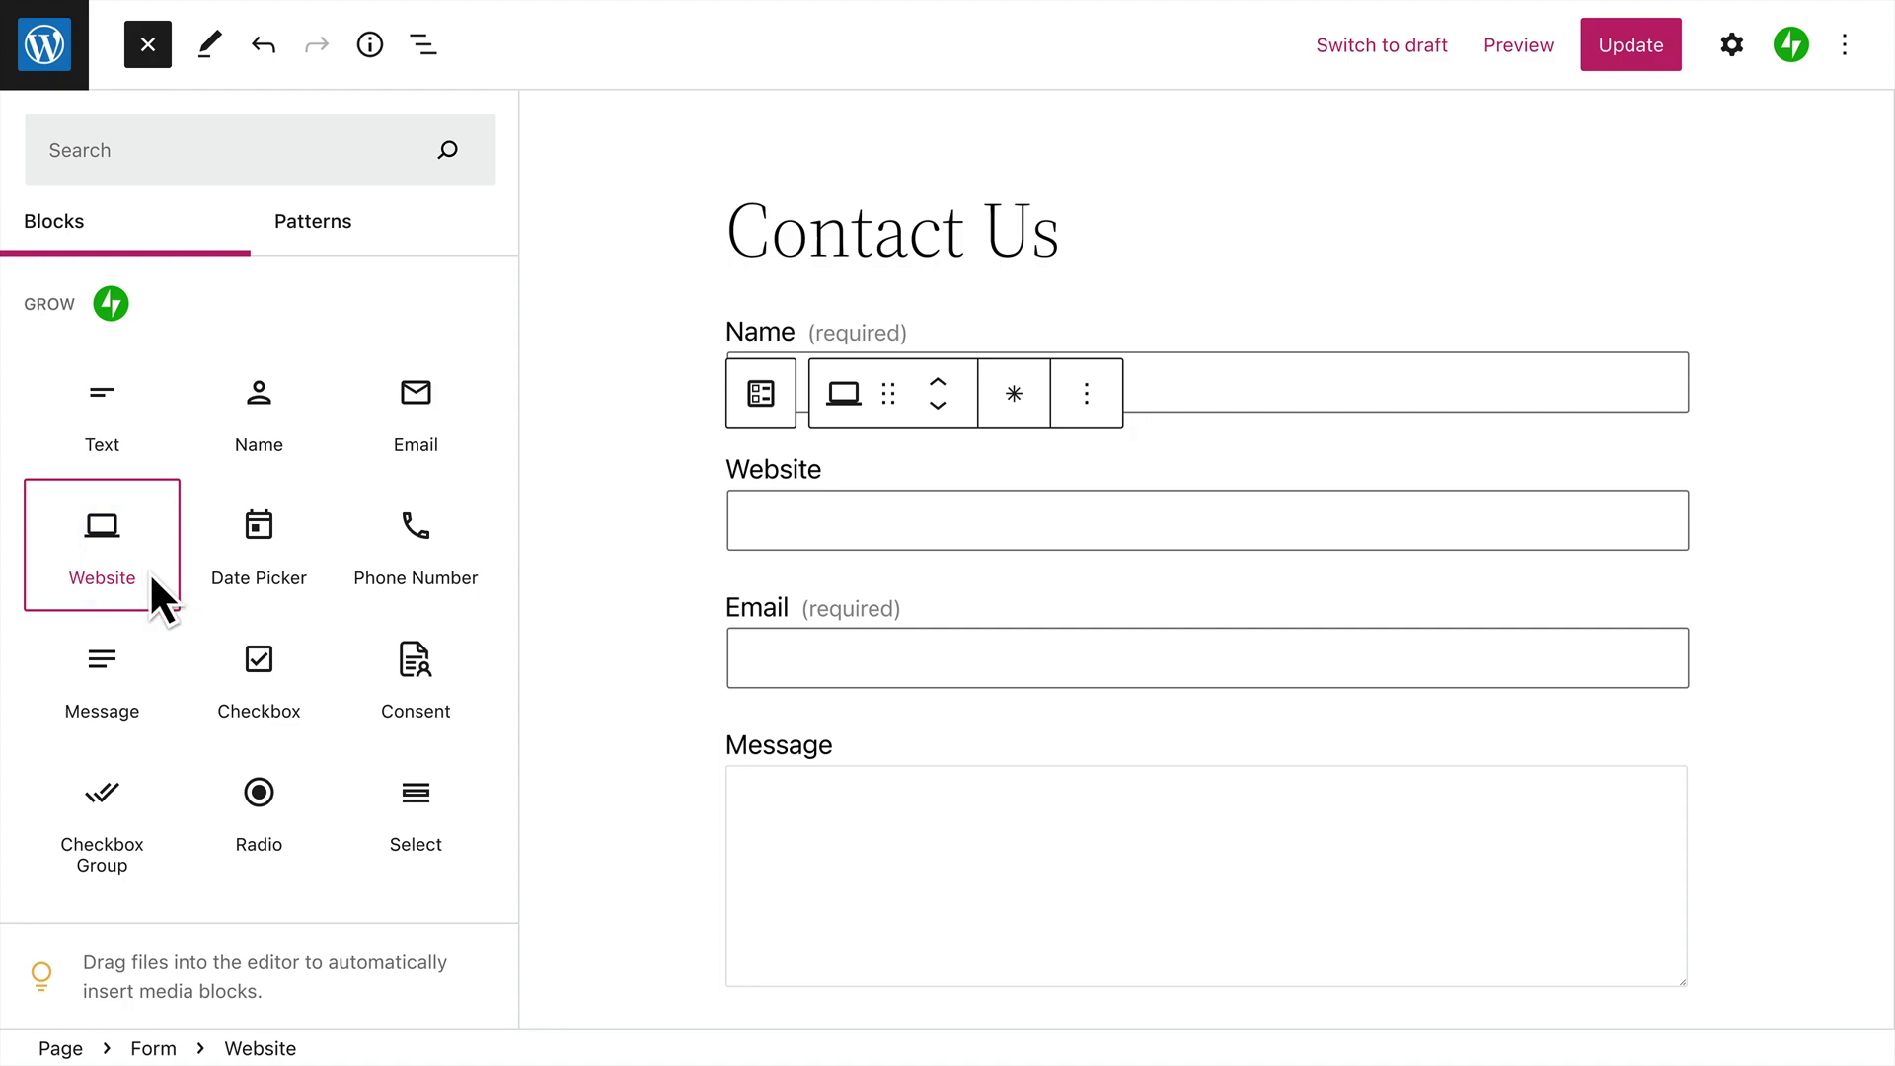
# Drag a Consent notice into the bottom of the form.
pyautogui.moveTo(391, 664)
pyautogui.moveTo(457, 666); pyautogui.dragTo(827, 987)
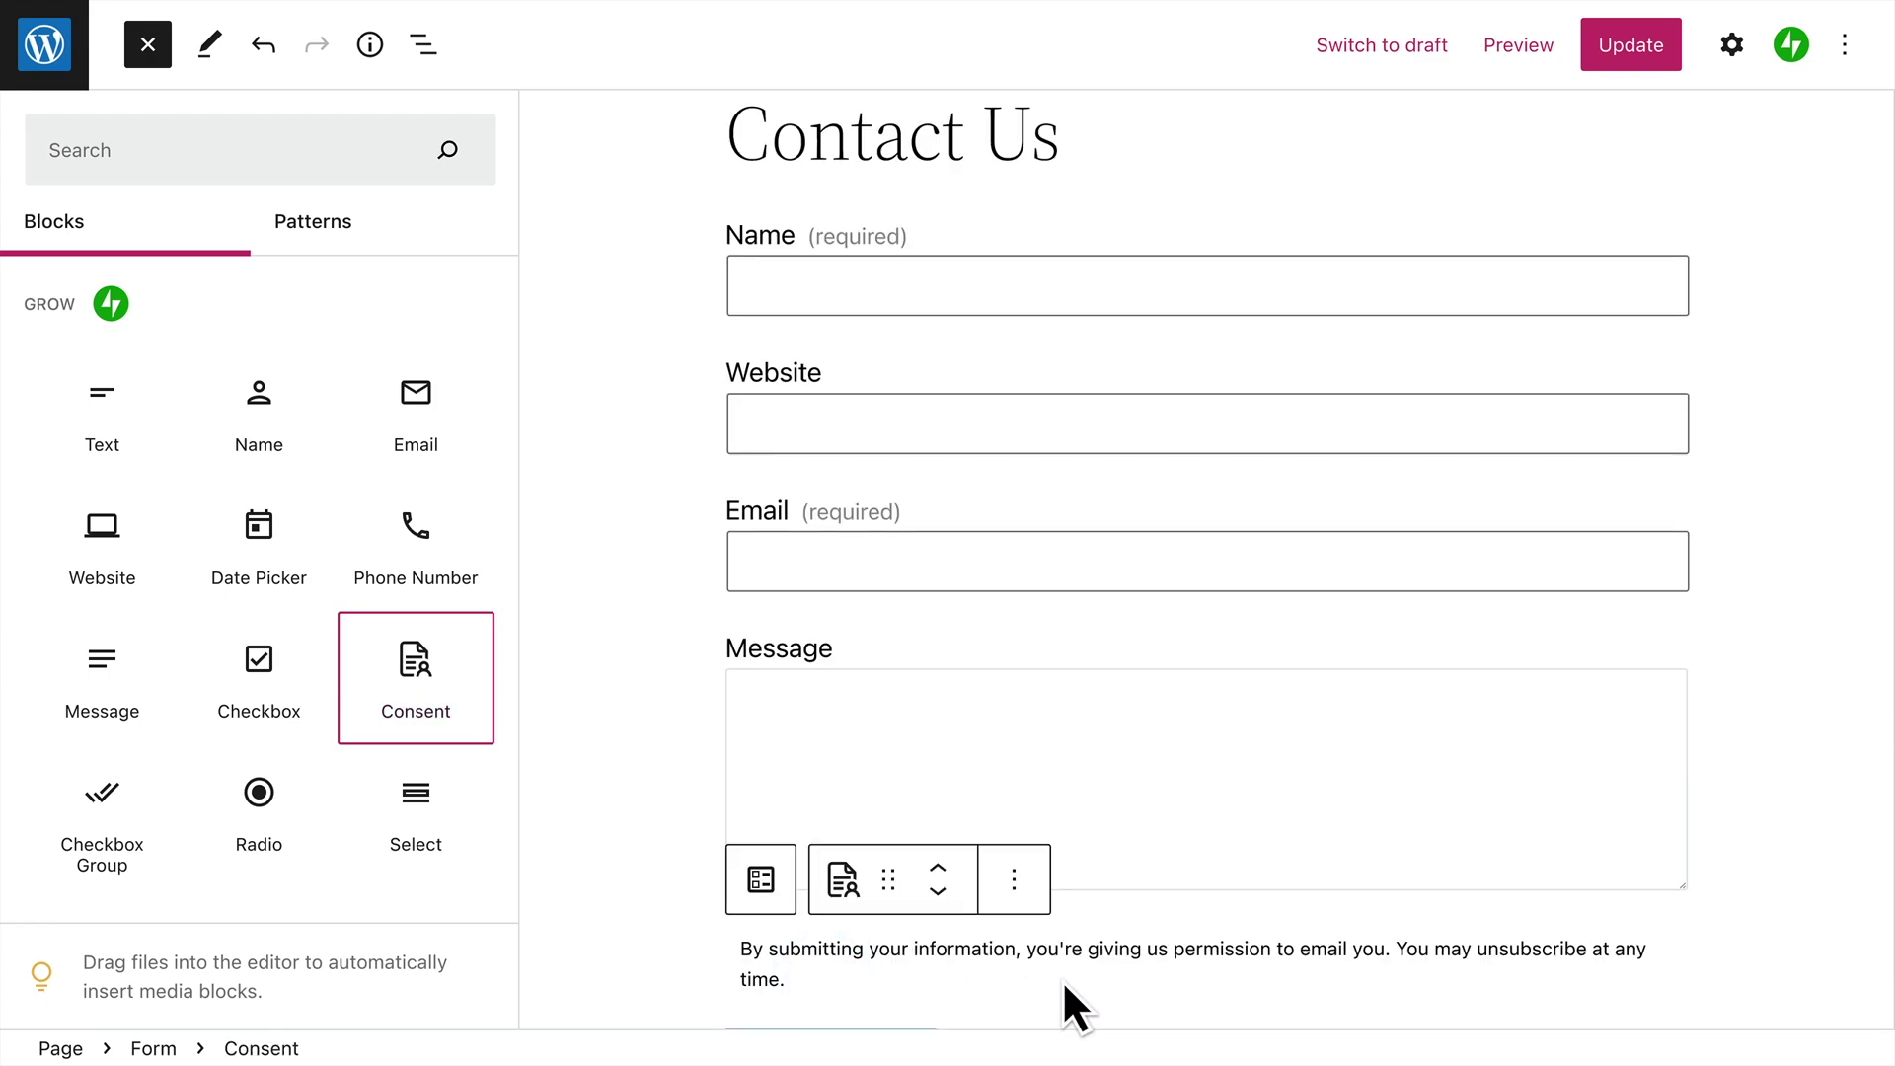
pyautogui.scroll(2, 1062, 979)
# Move the Website field below Email, leaving it optional.
pyautogui.click(928, 529)
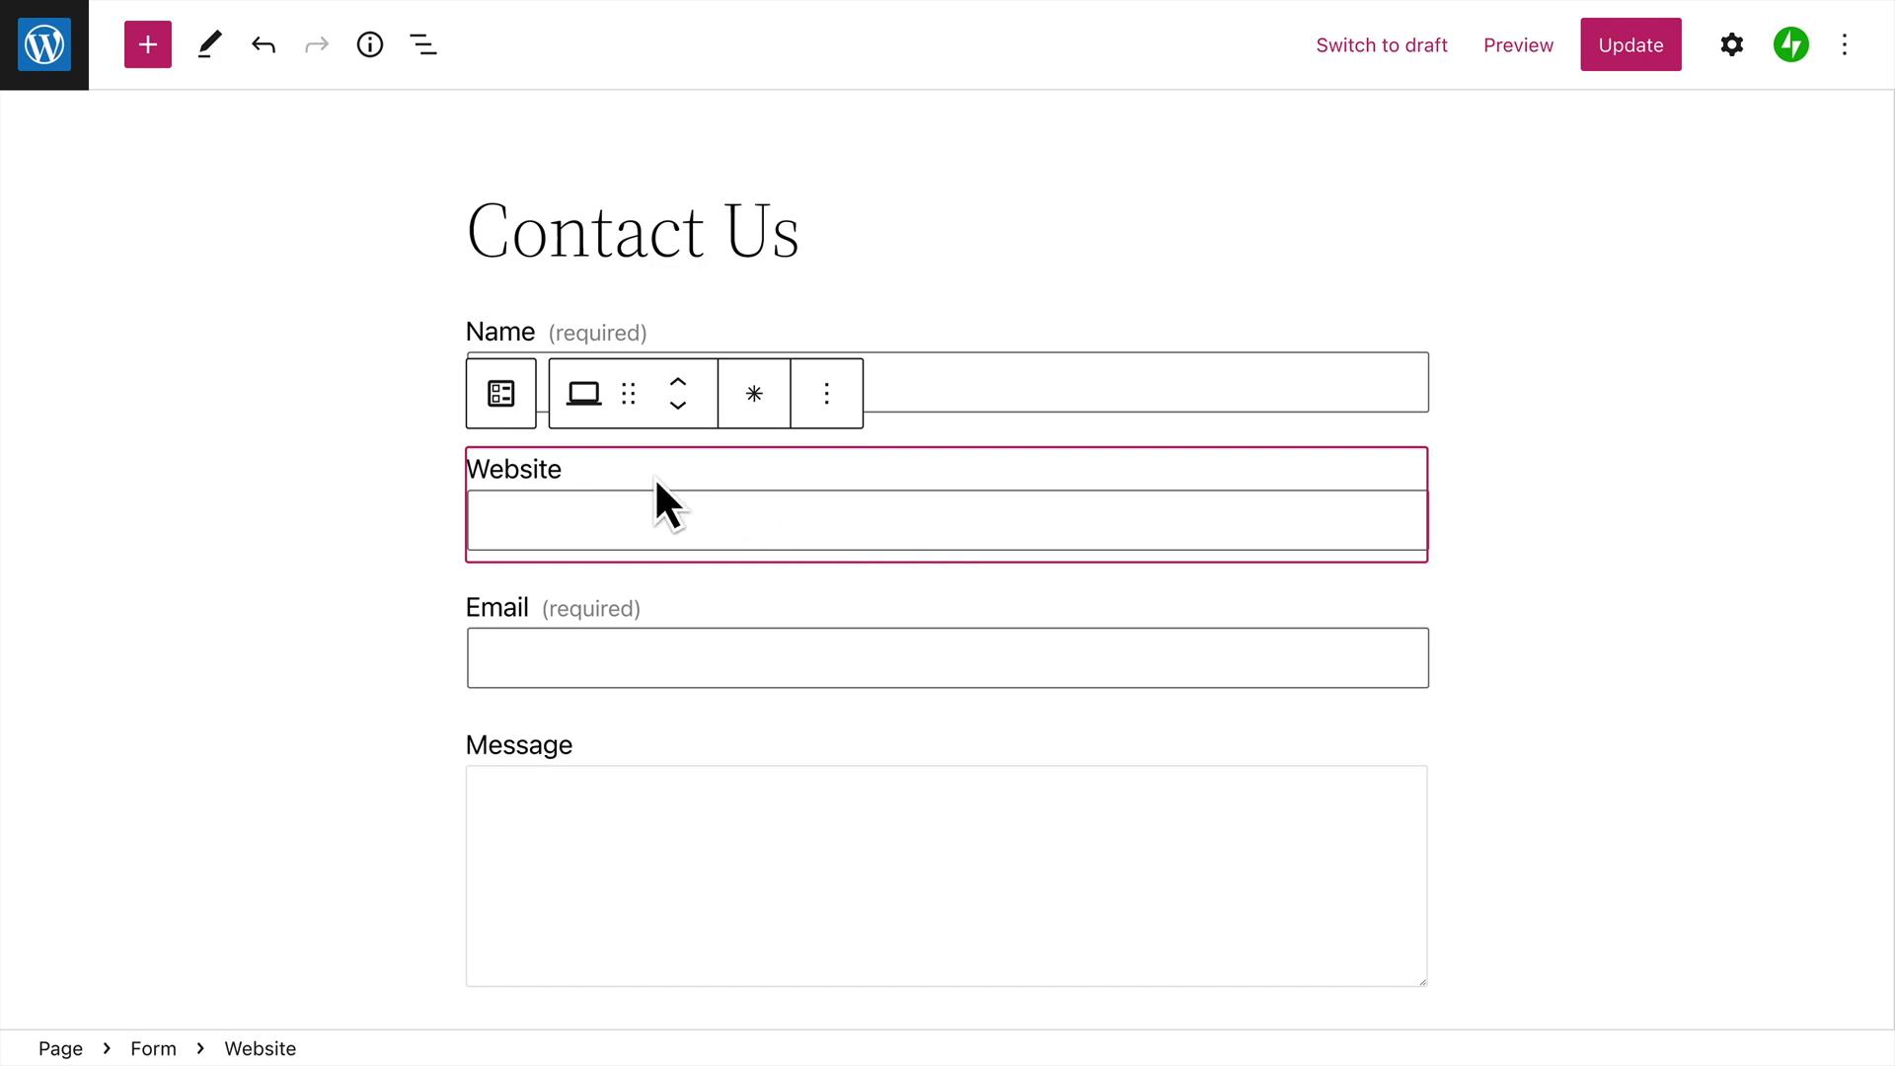
pyautogui.click(681, 412)
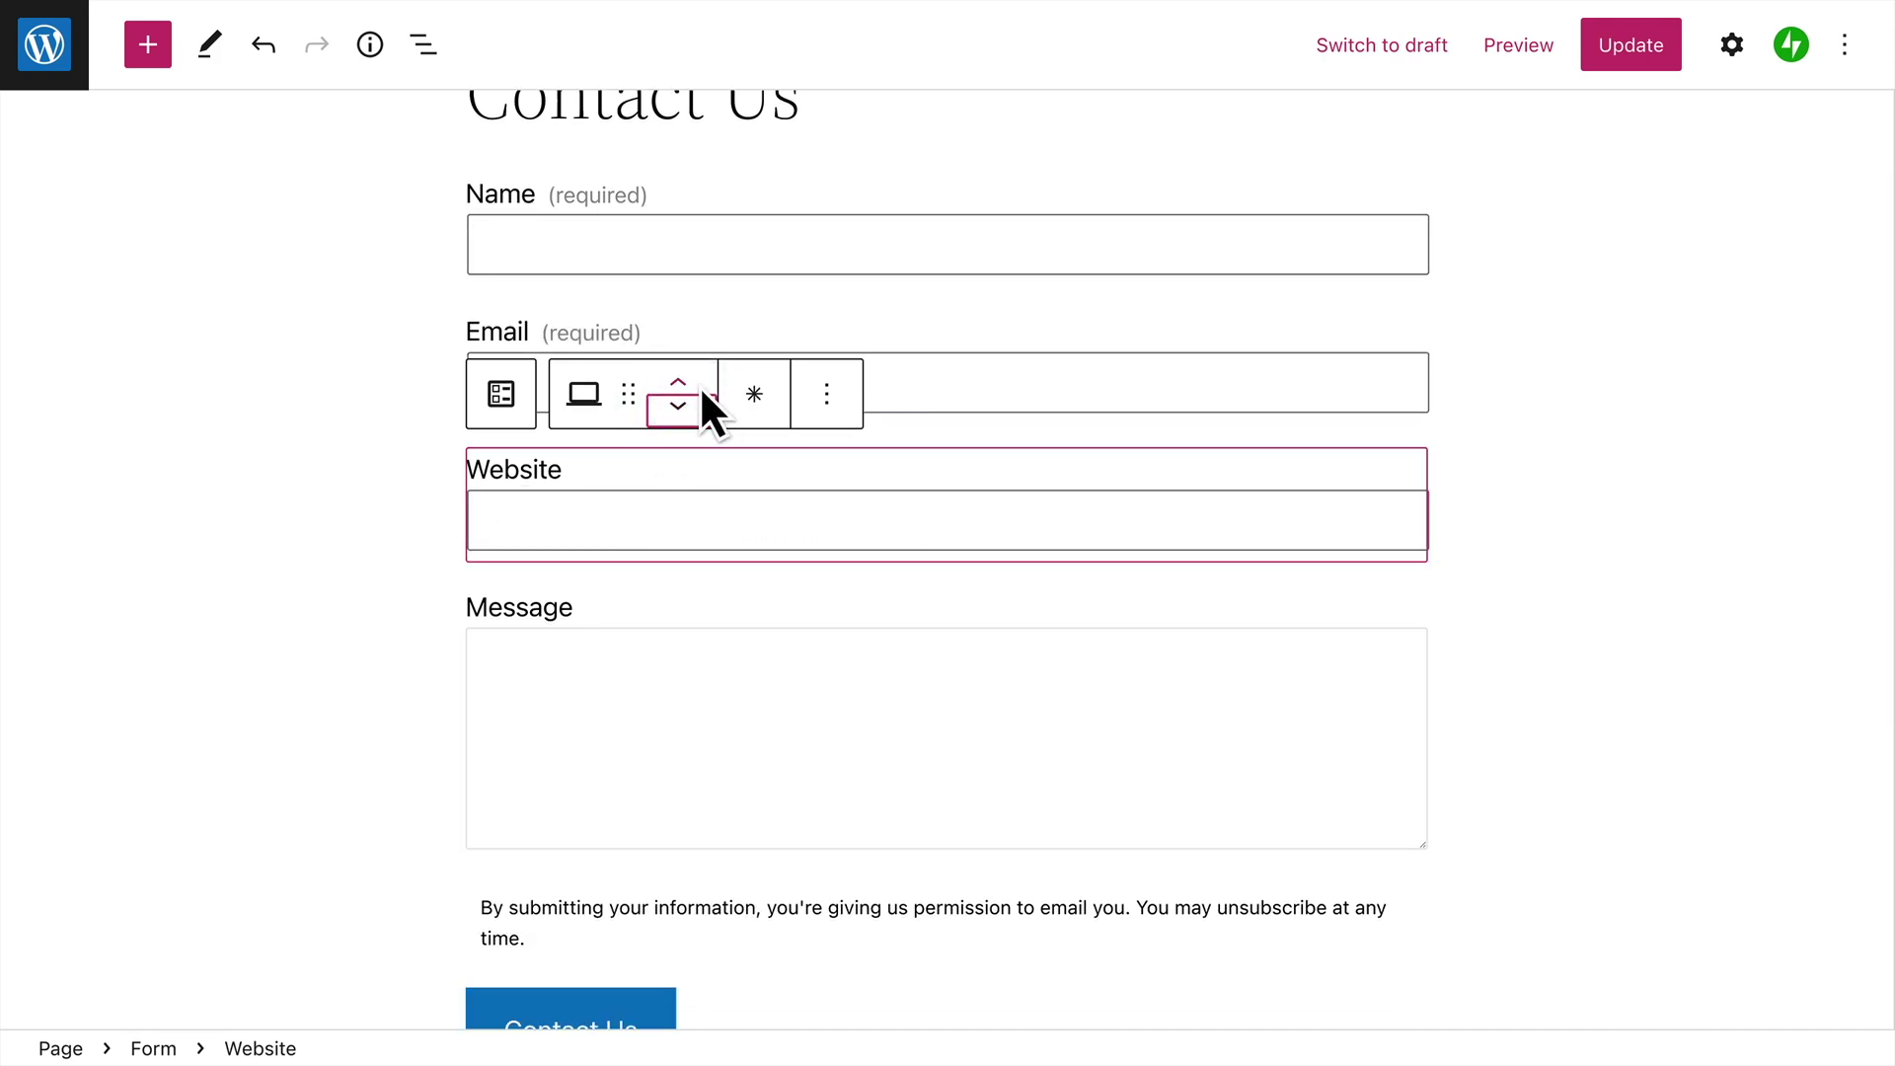
pyautogui.click(774, 415)
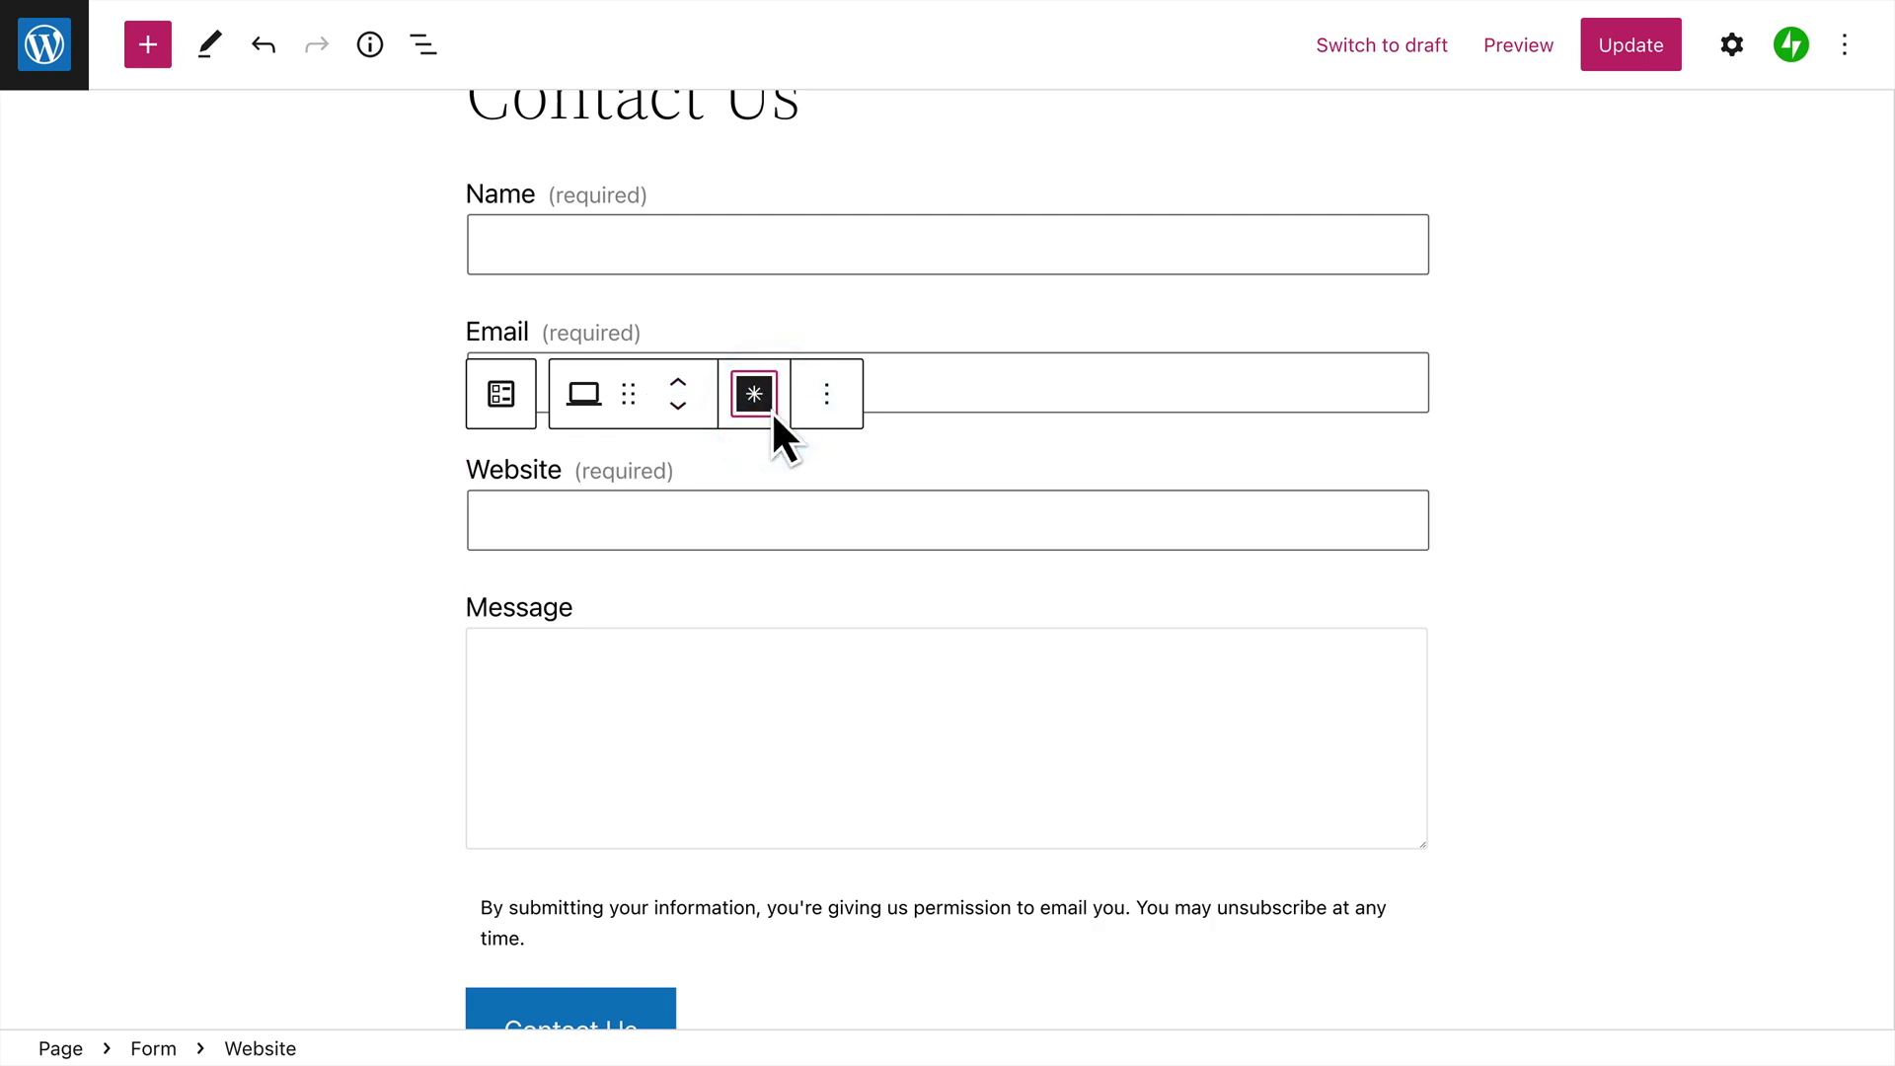
pyautogui.click(772, 411)
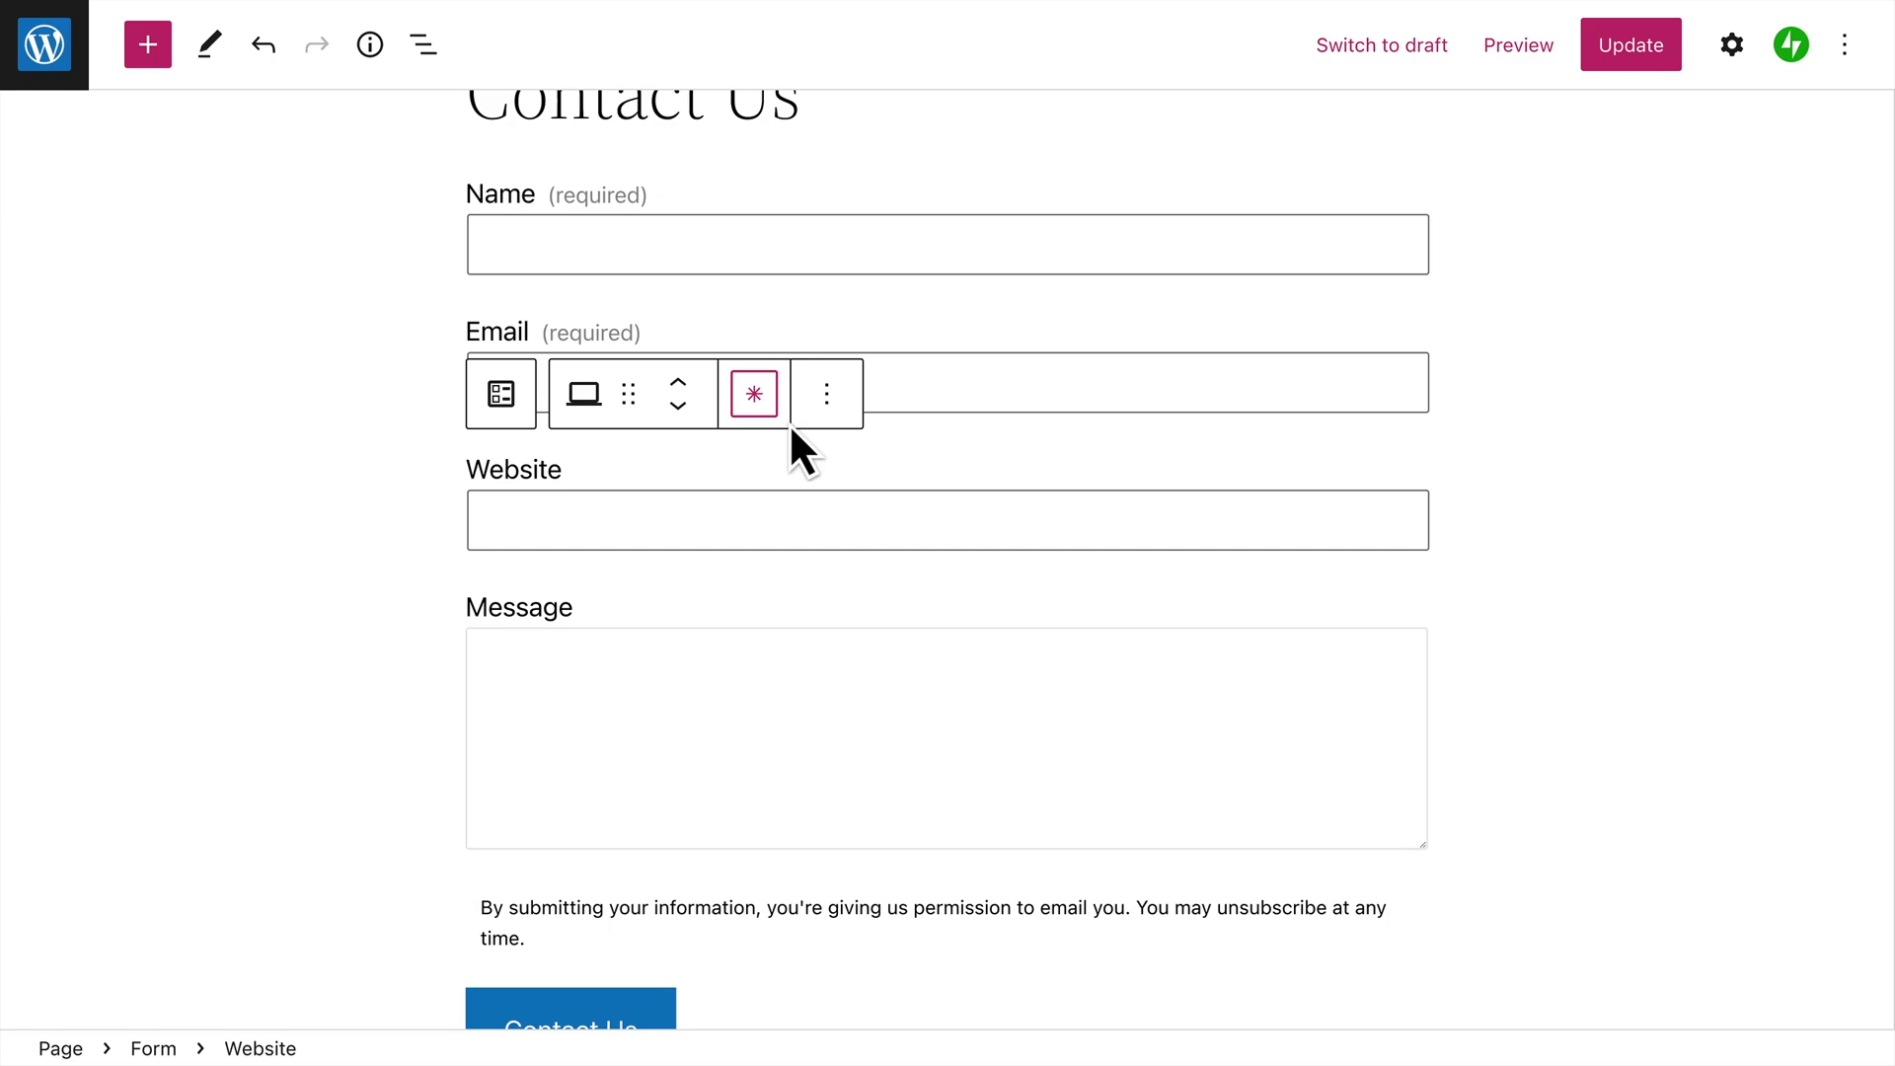
# Set both the Website and Email fields to 50% width.
pyautogui.click(839, 414)
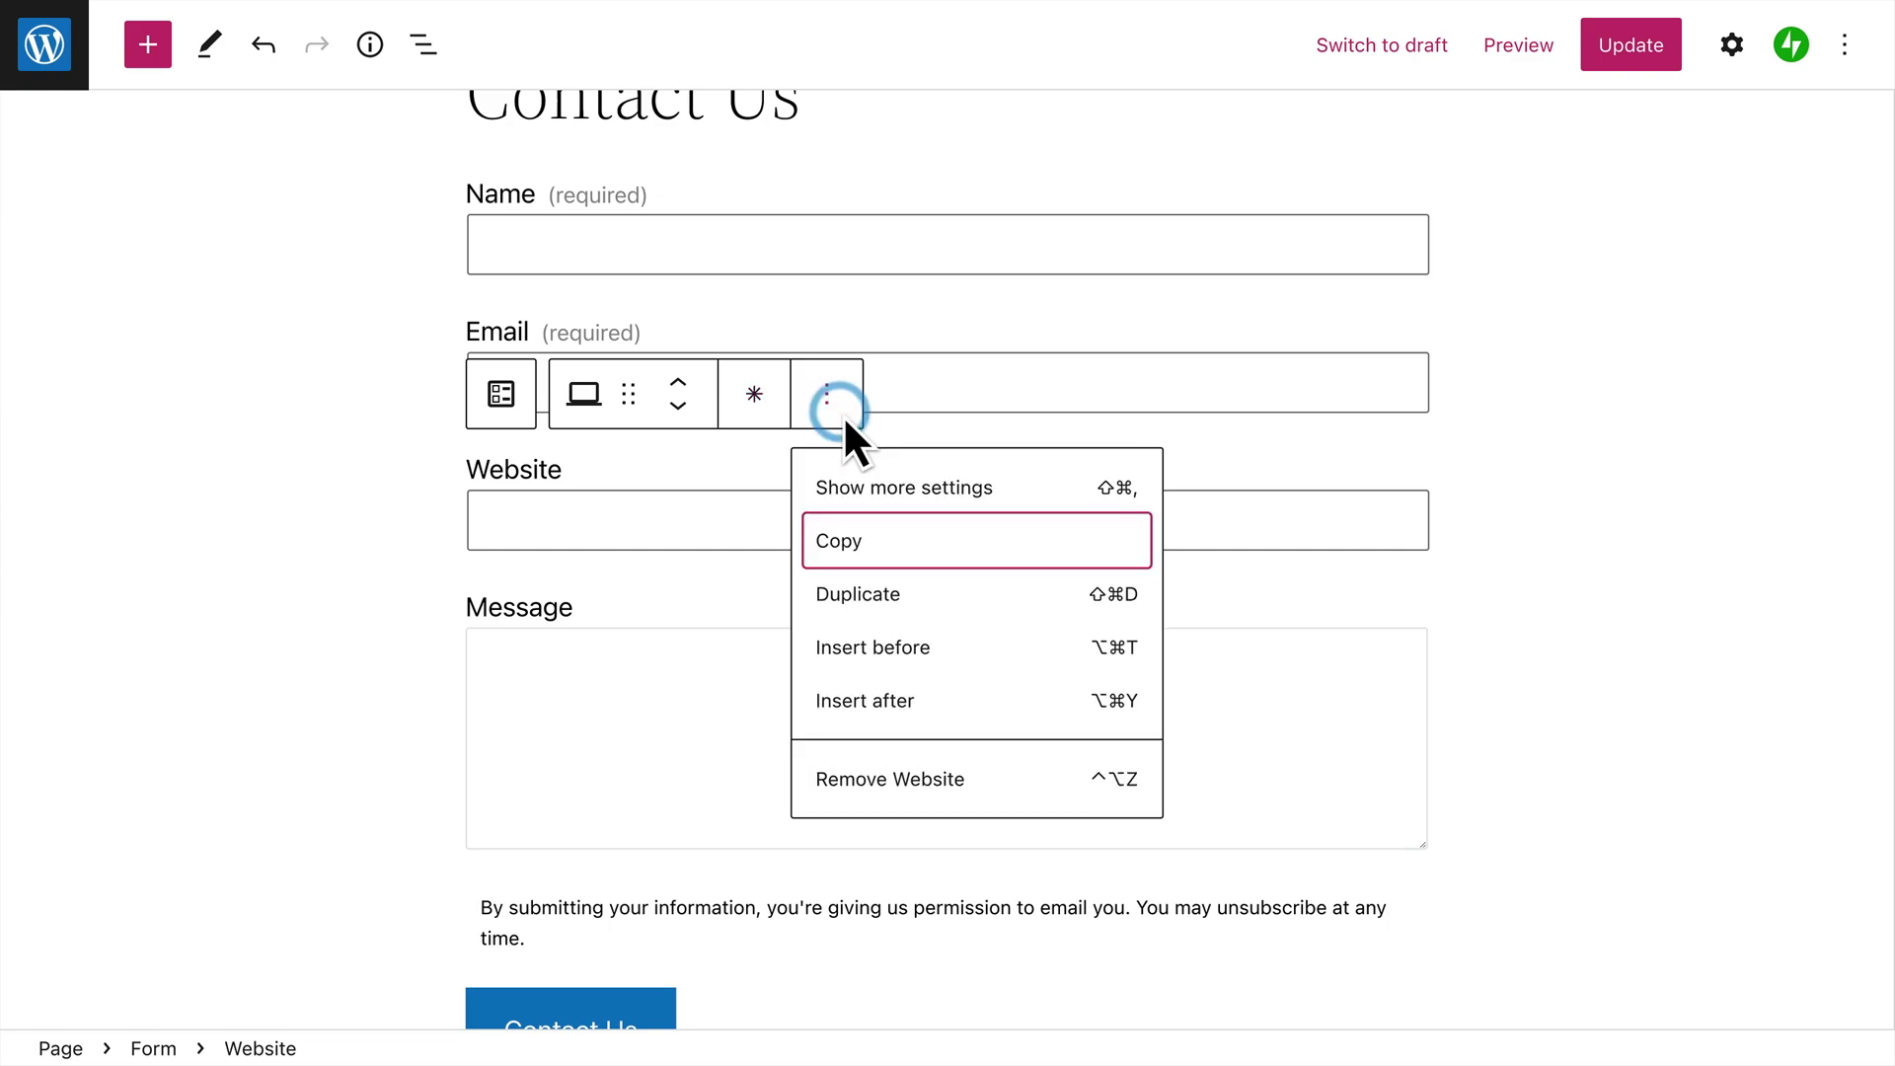
pyautogui.click(1034, 487)
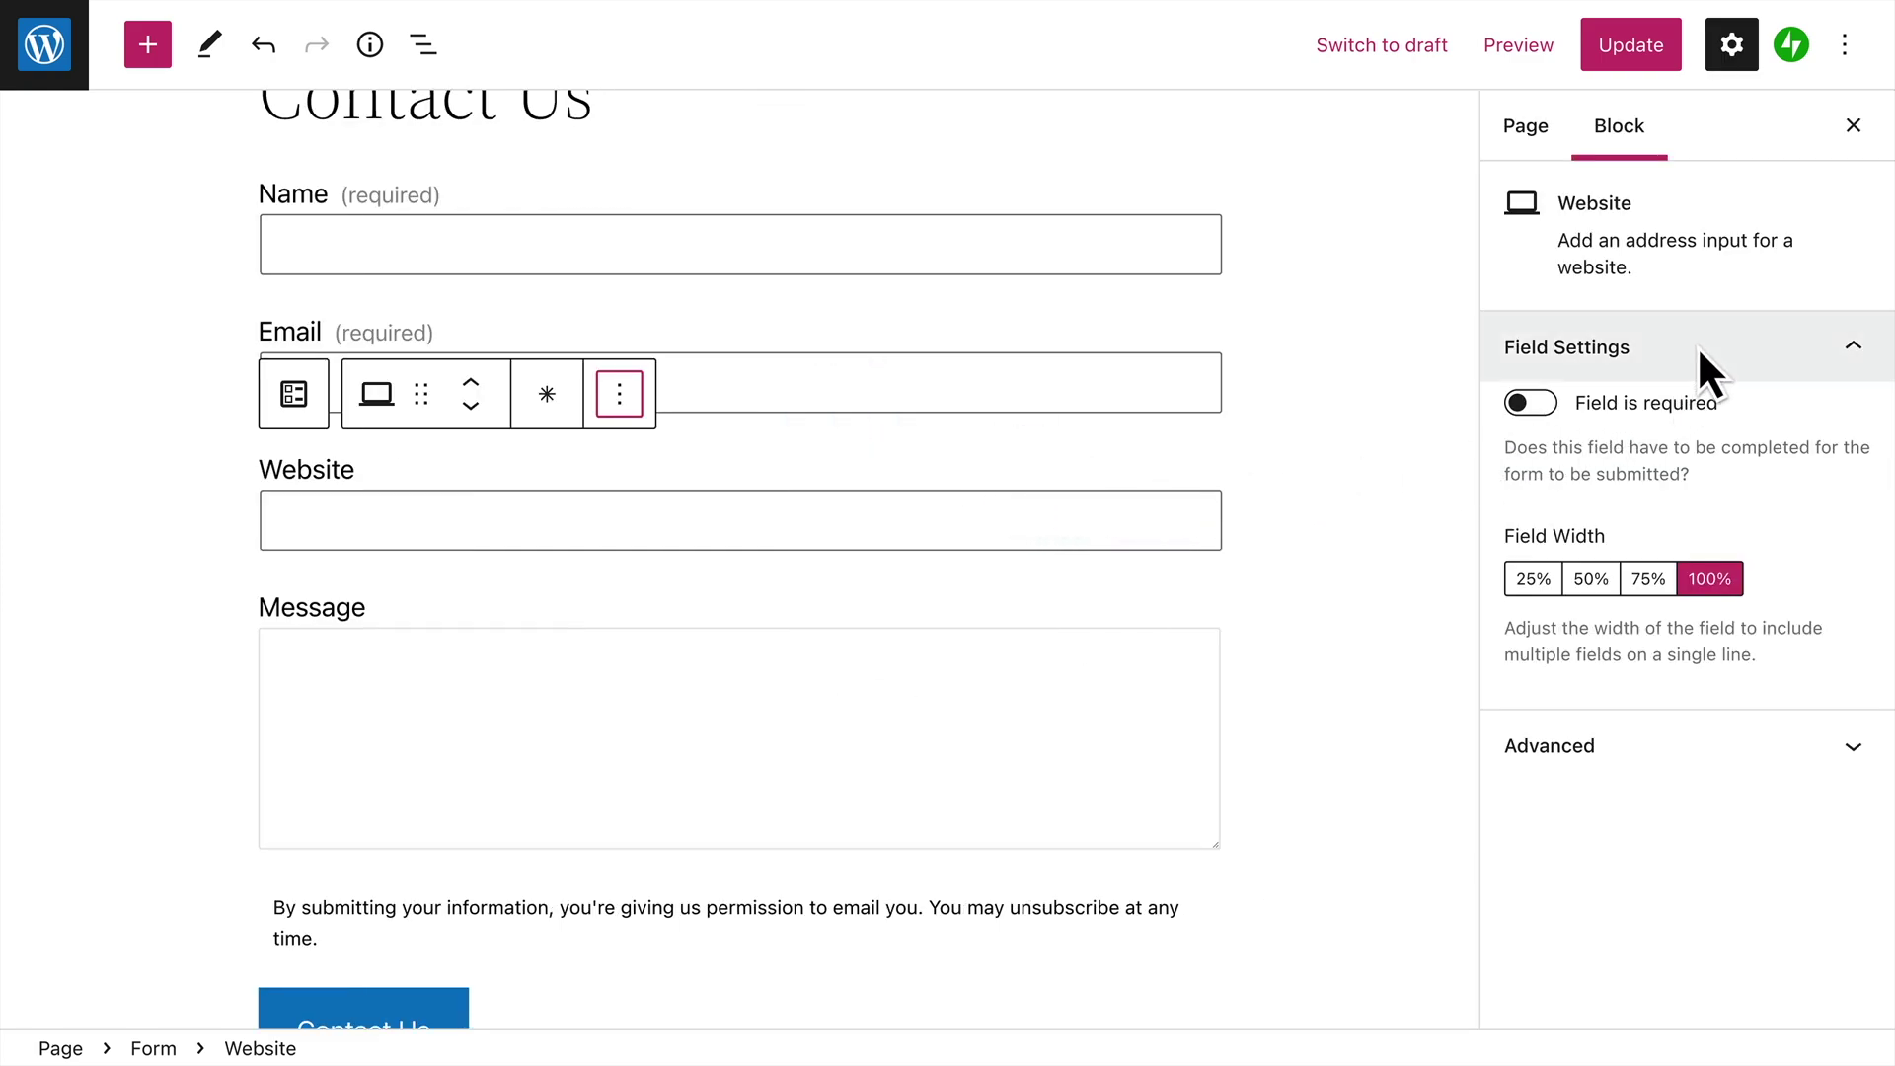
pyautogui.click(1592, 581)
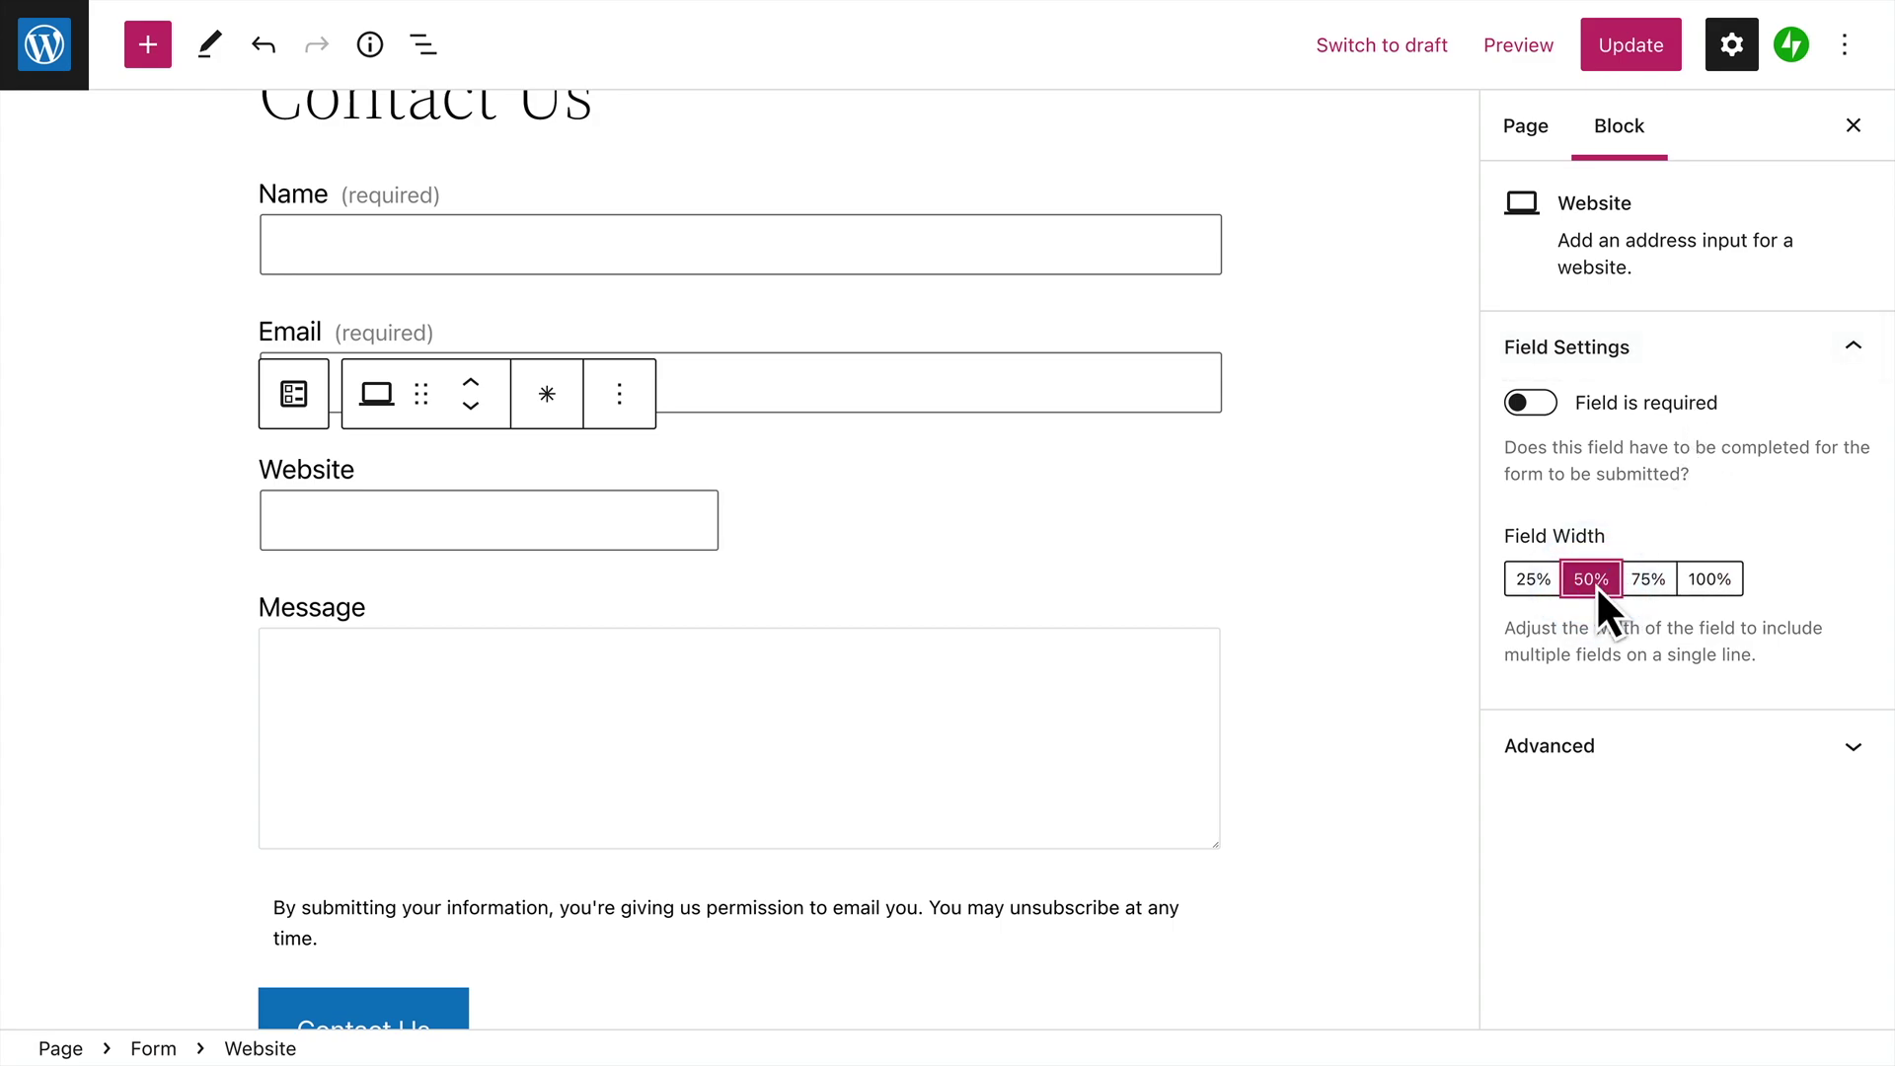
pyautogui.click(796, 389)
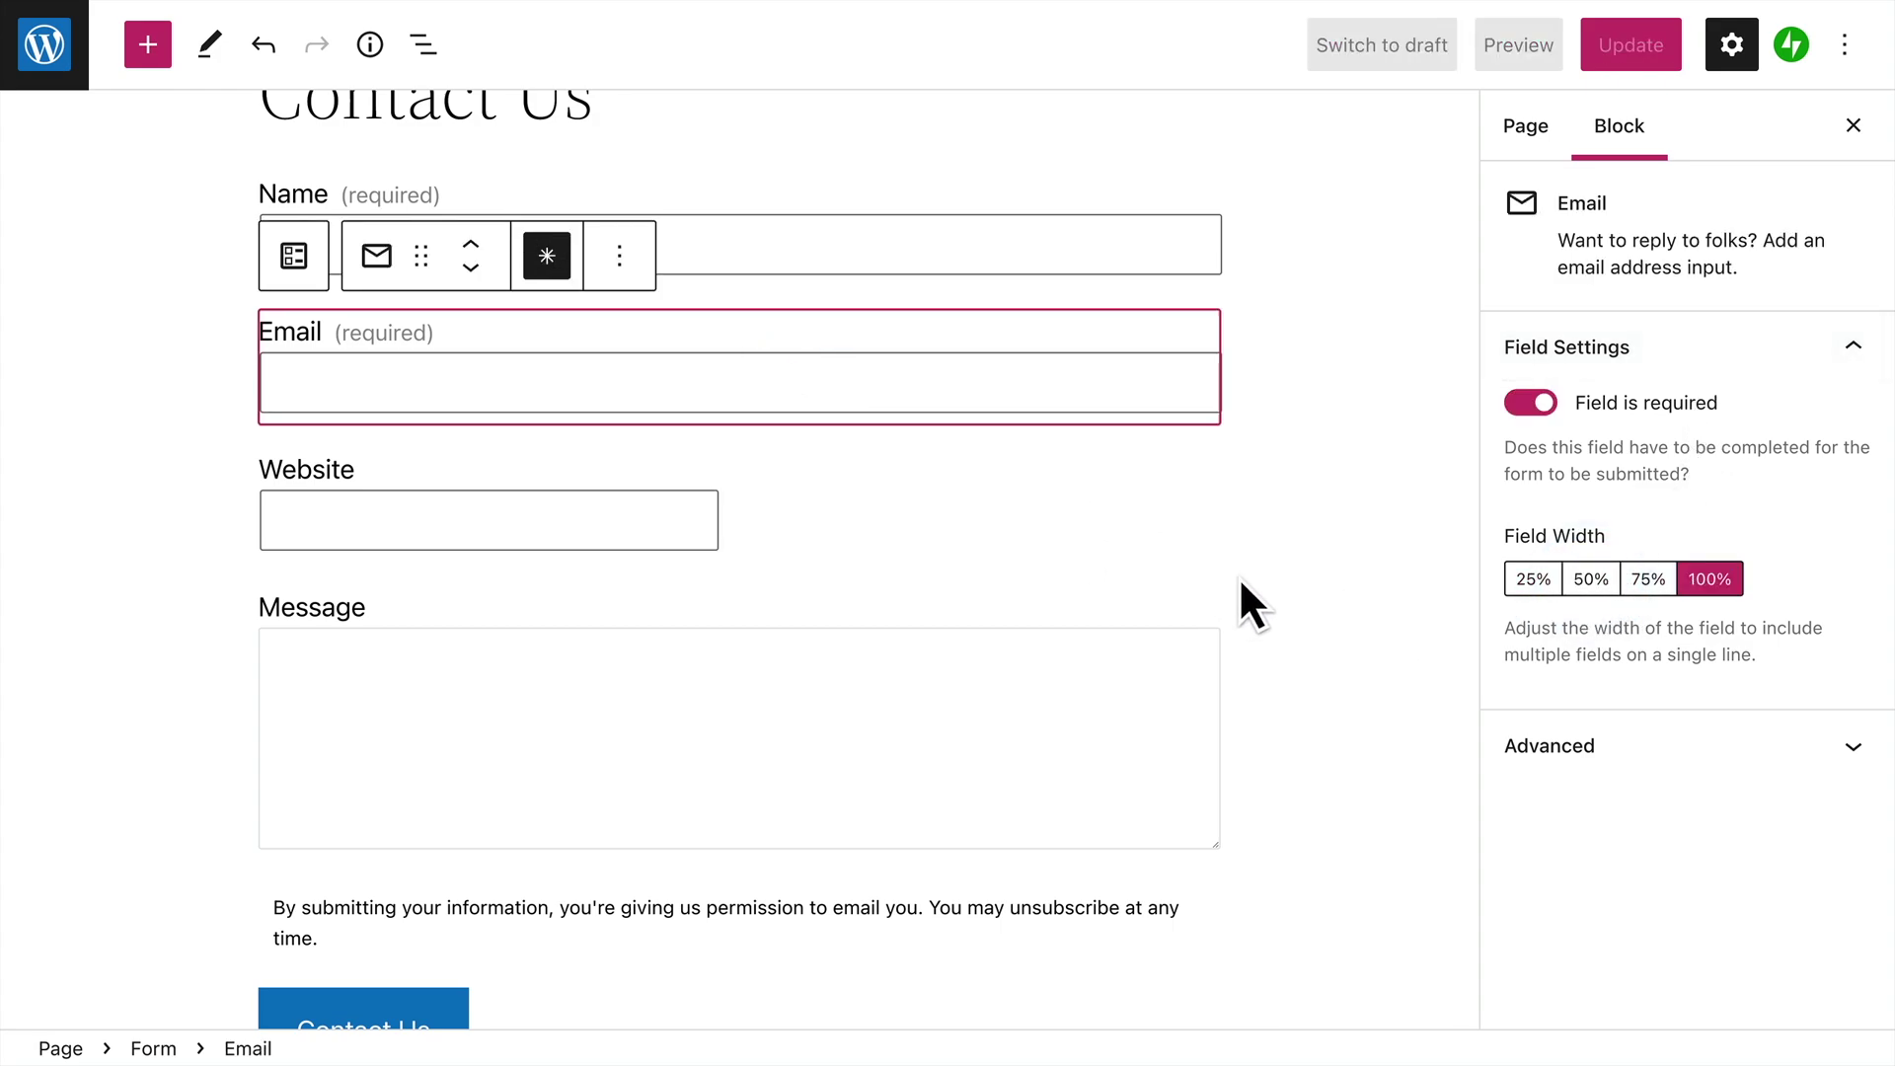
pyautogui.click(1589, 580)
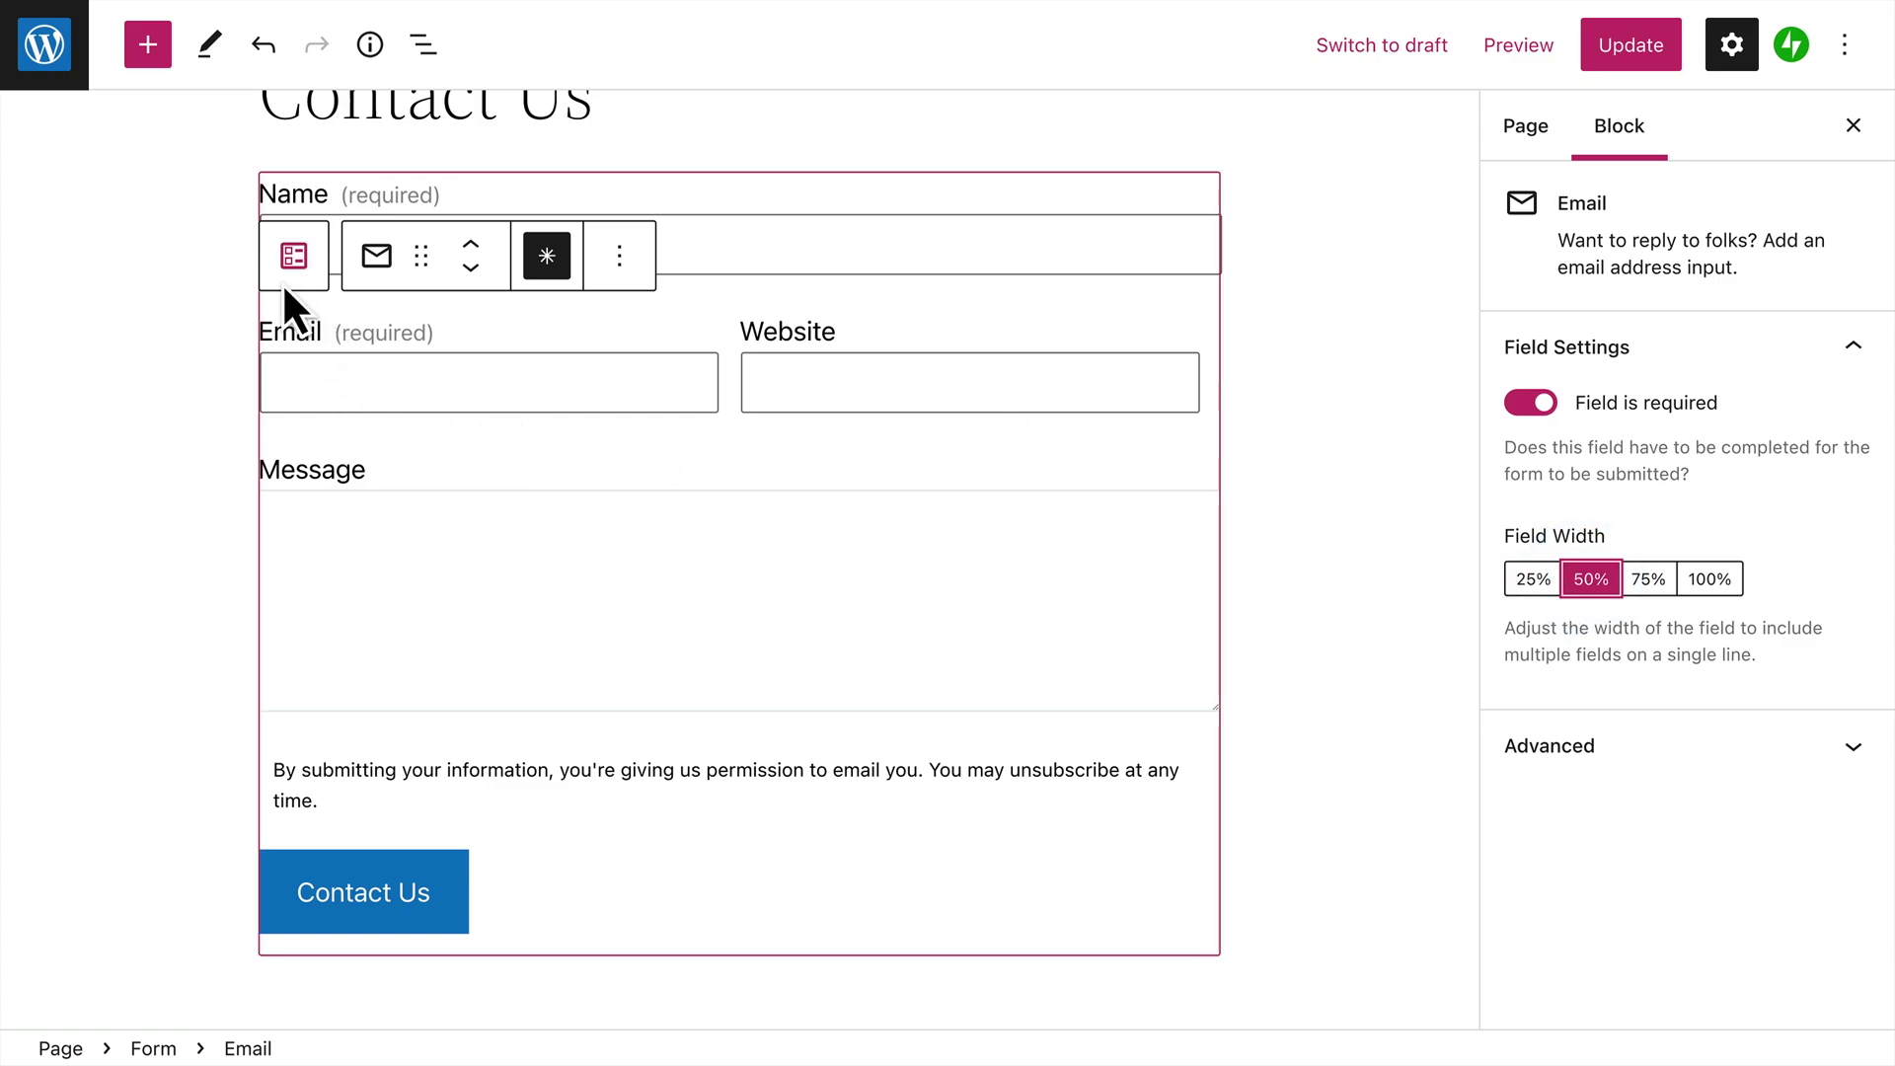
# Change the form's recipient email address in Form Settings.
pyautogui.click(371, 310)
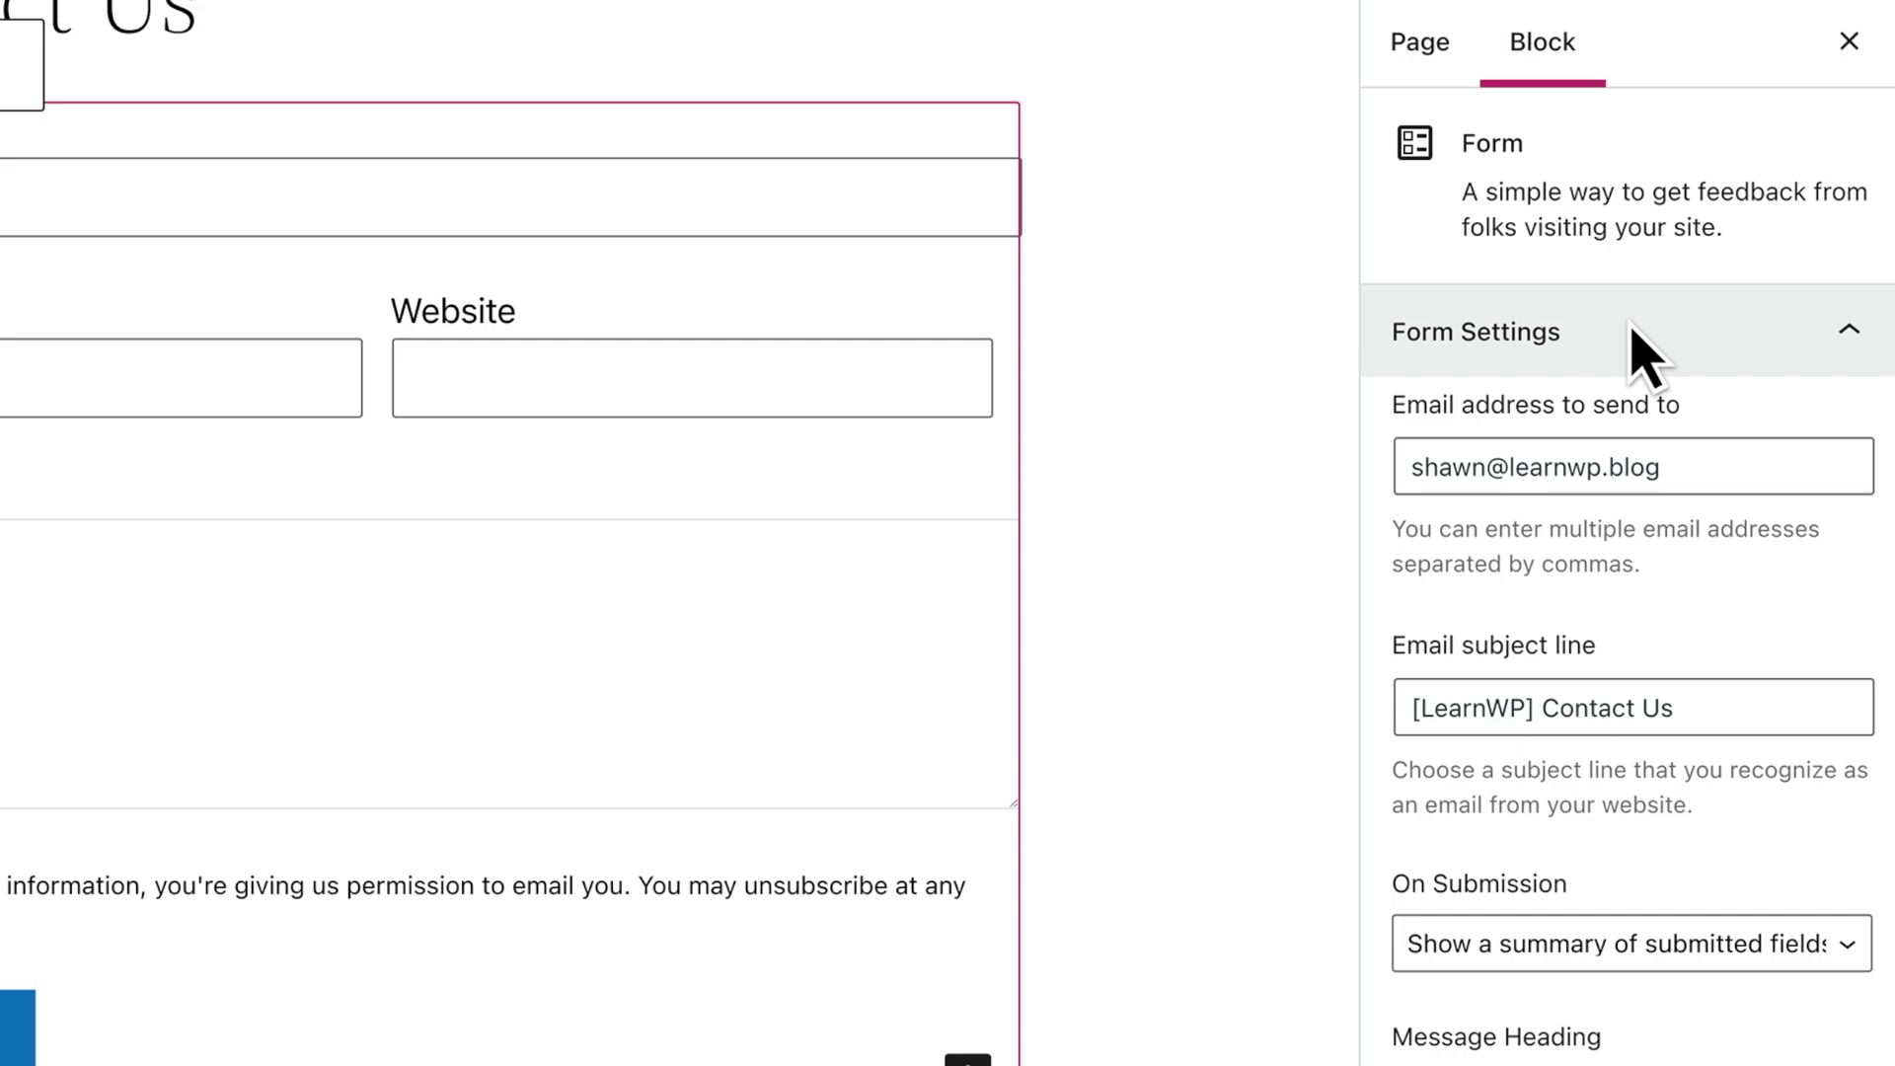
pyautogui.doubleClick(1450, 474)
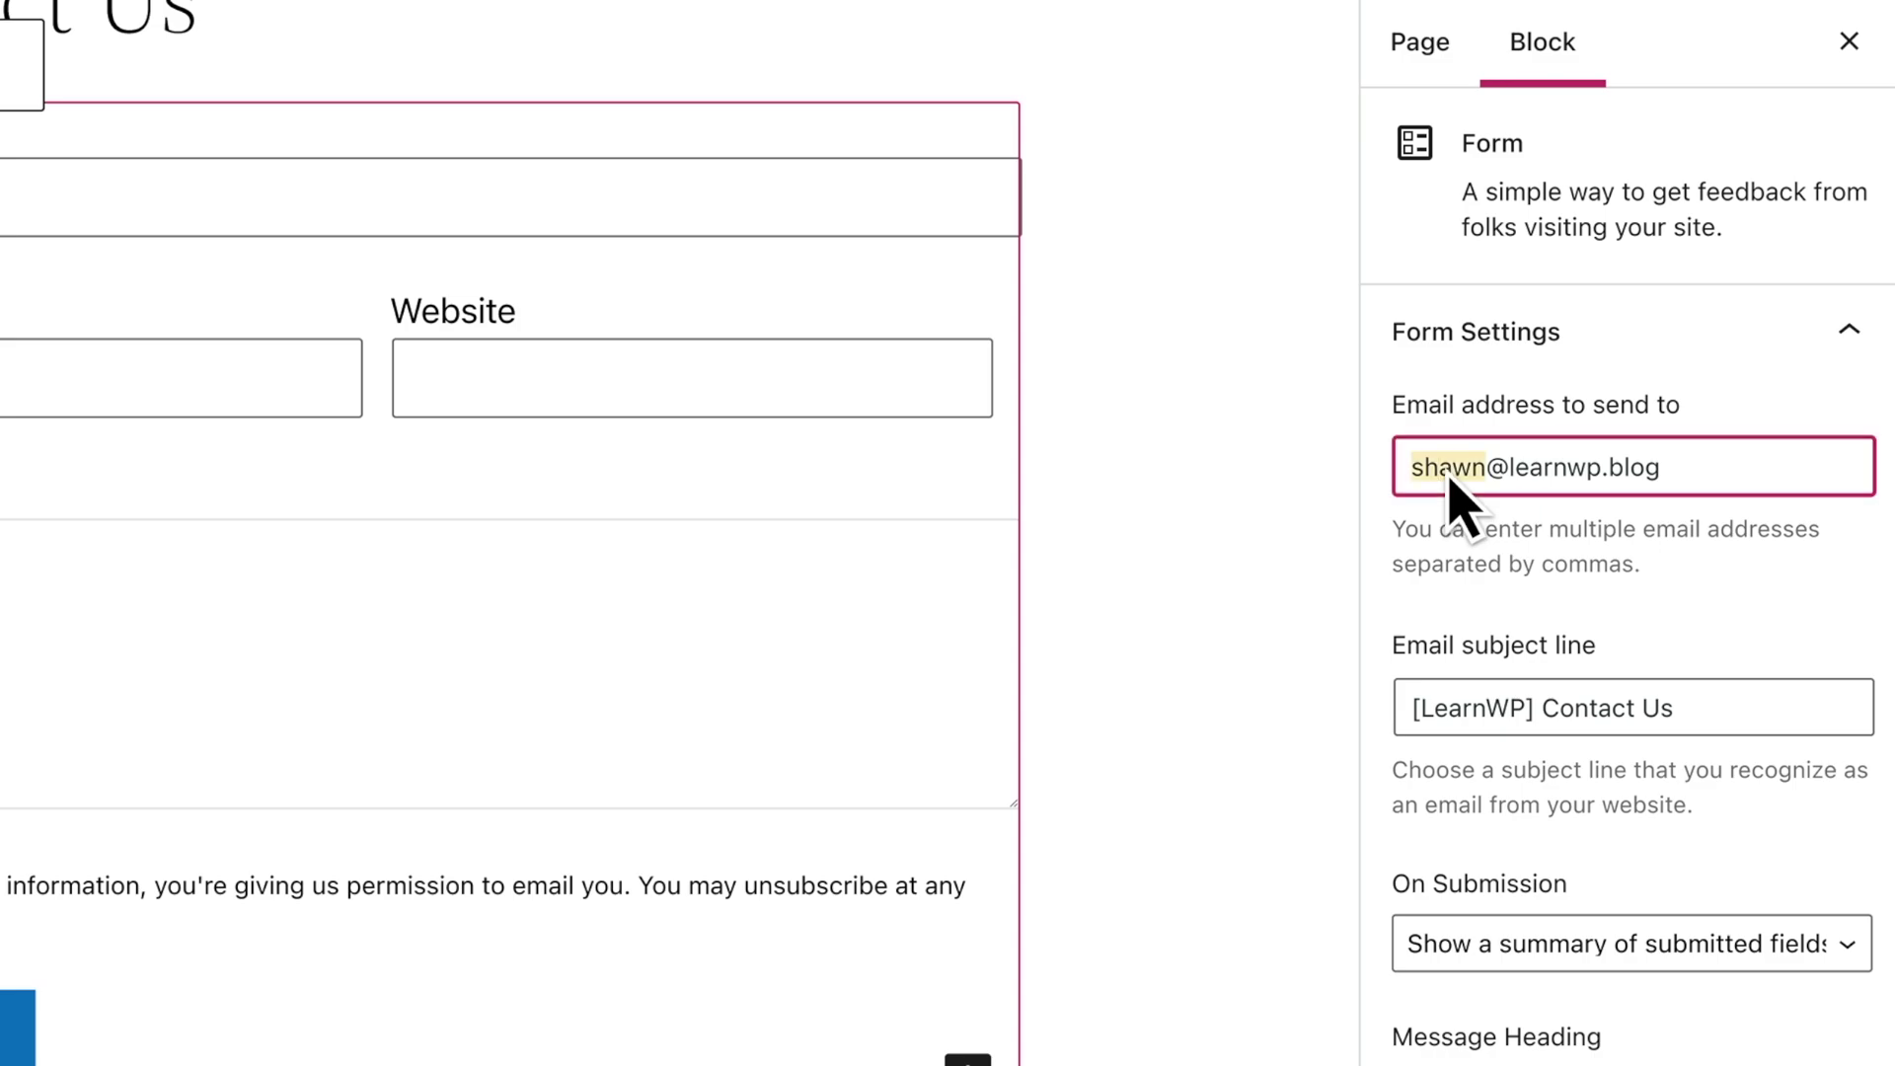
pyautogui.write('info')
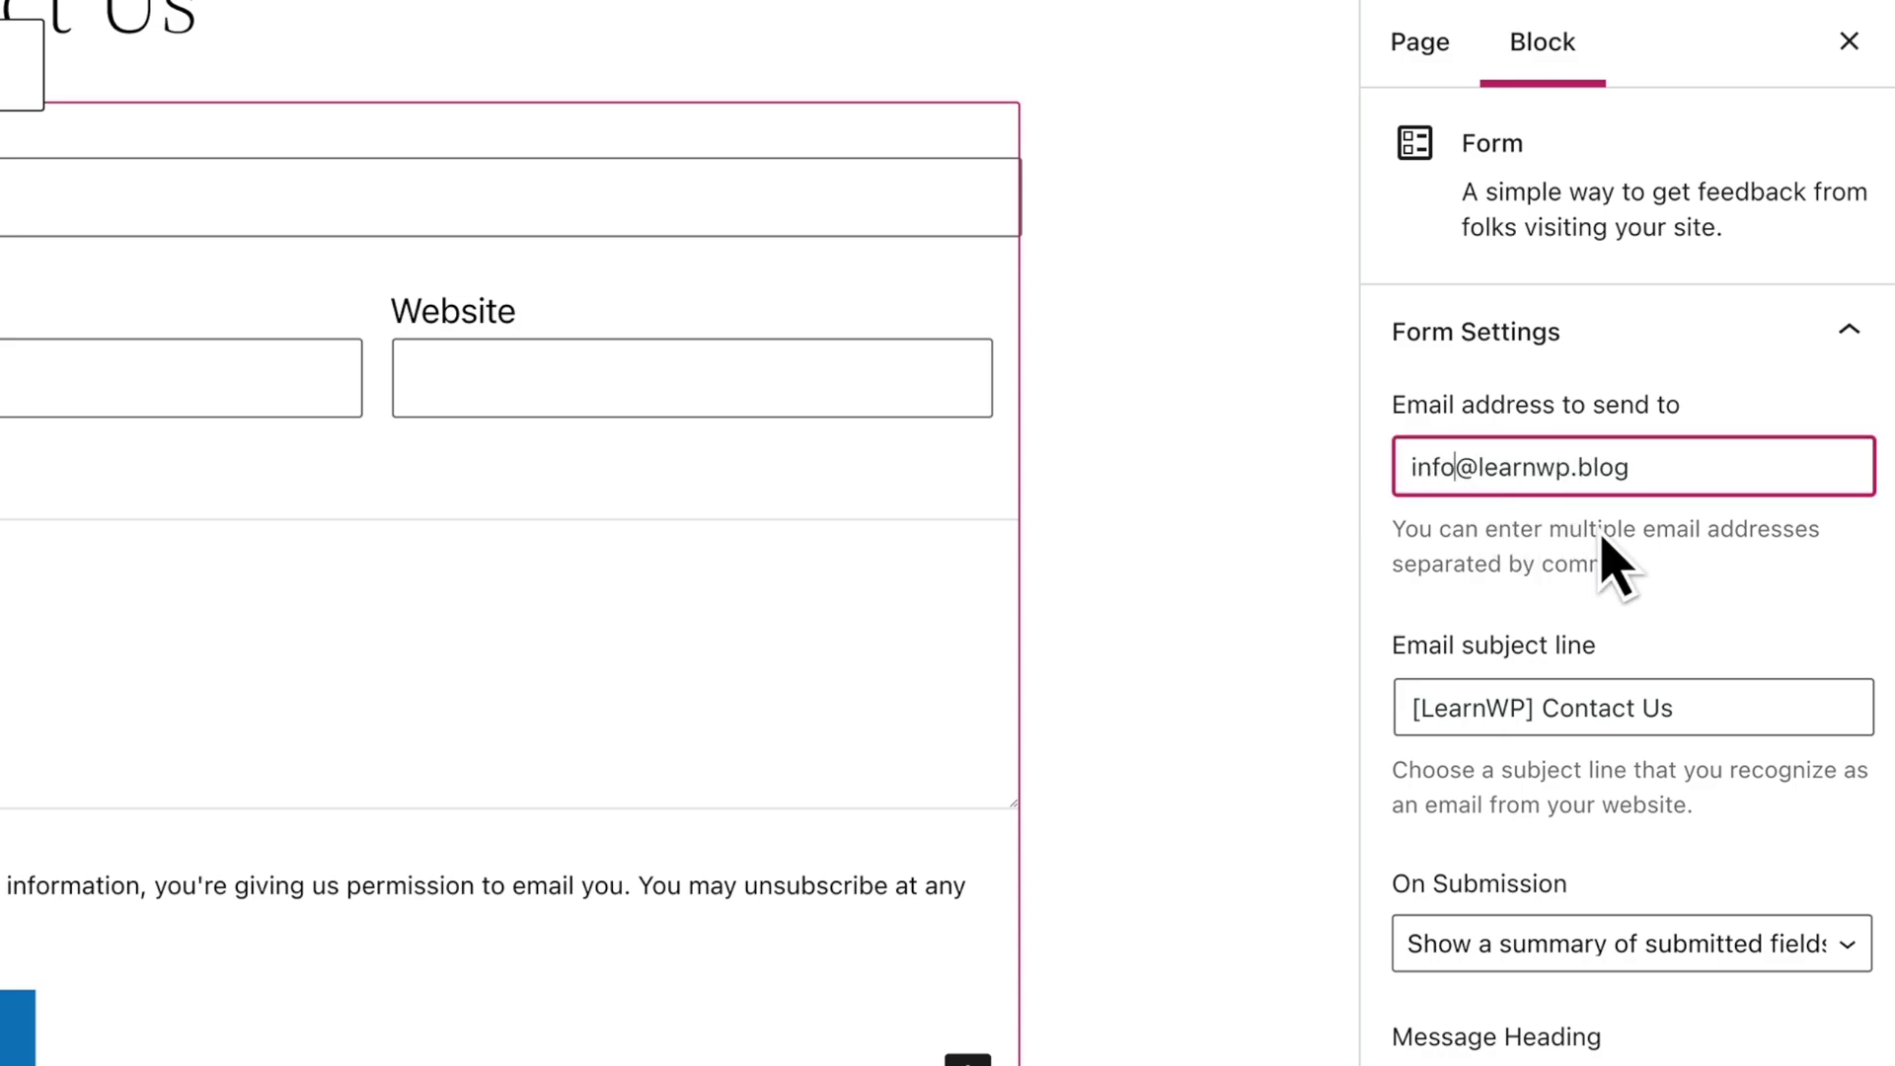
pyautogui.click(1717, 578)
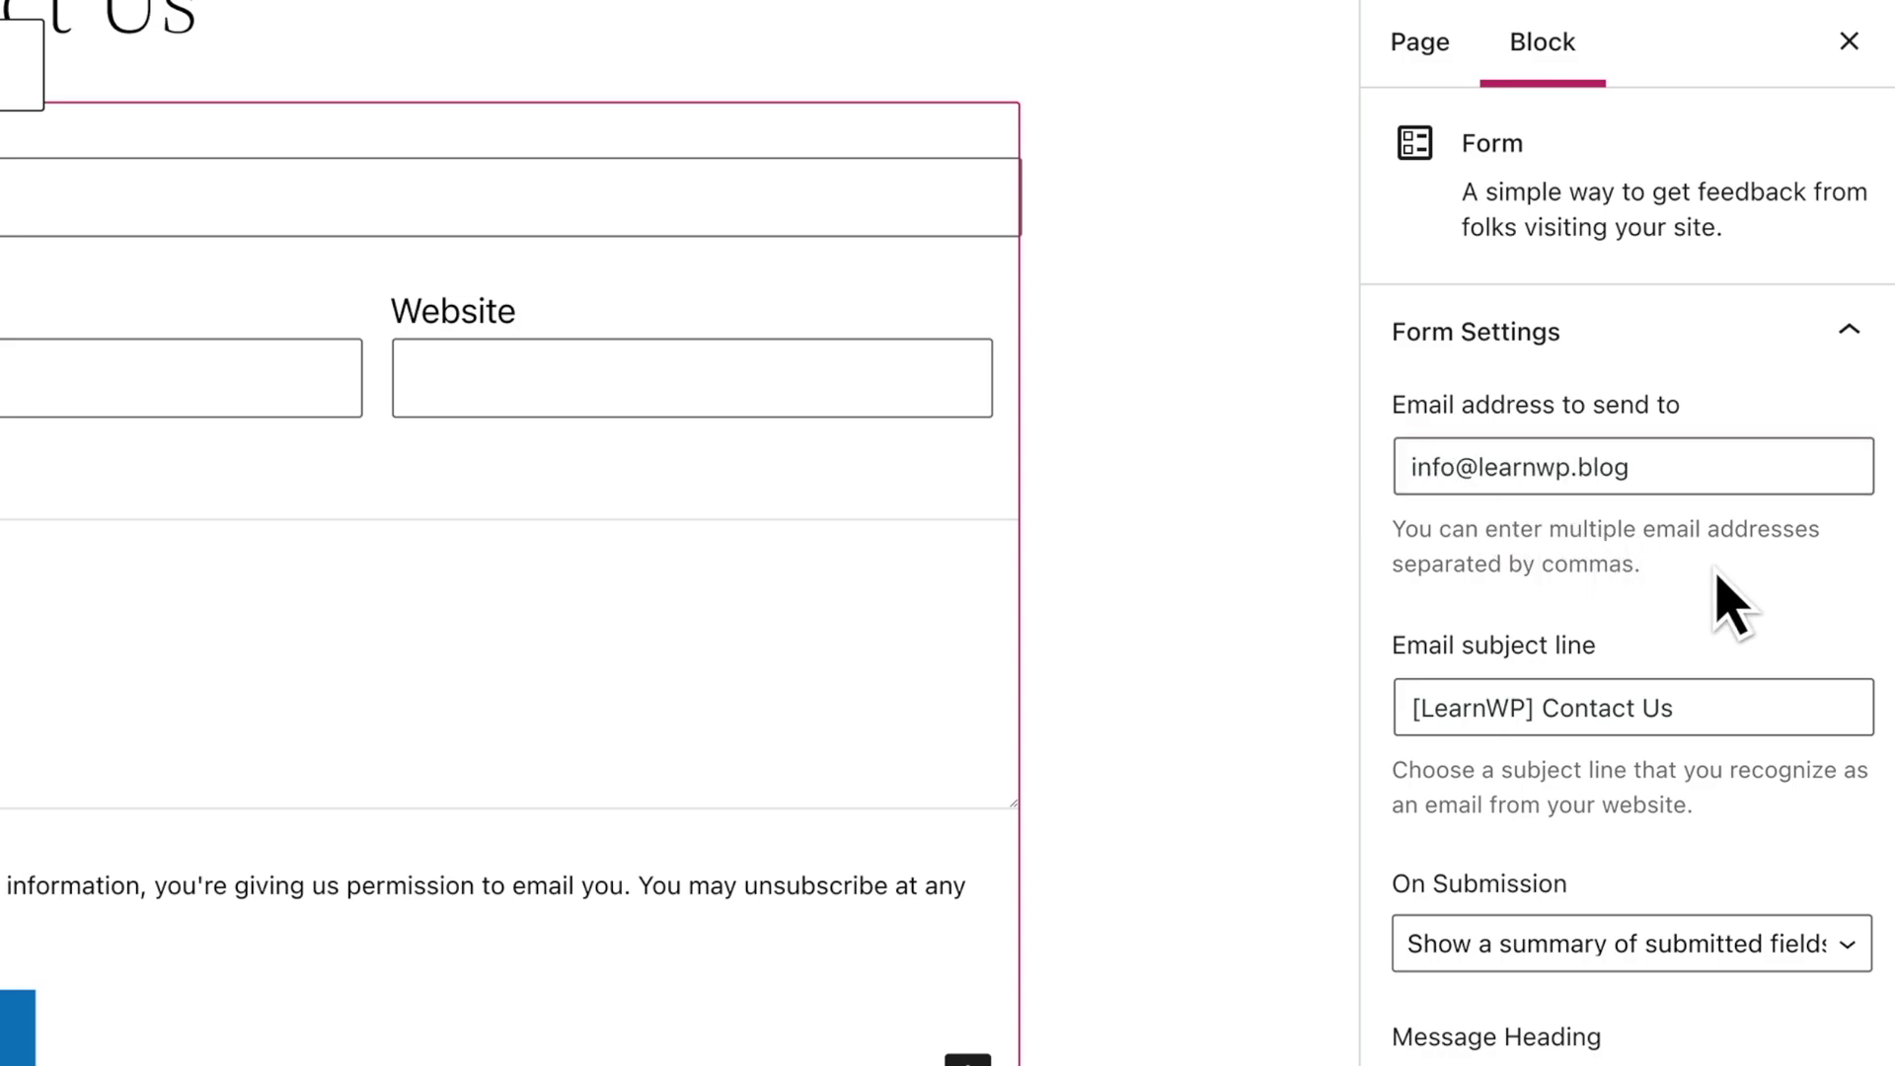
# Set the email subject line to 'Message from a Visitor'.
pyautogui.click(1735, 714)
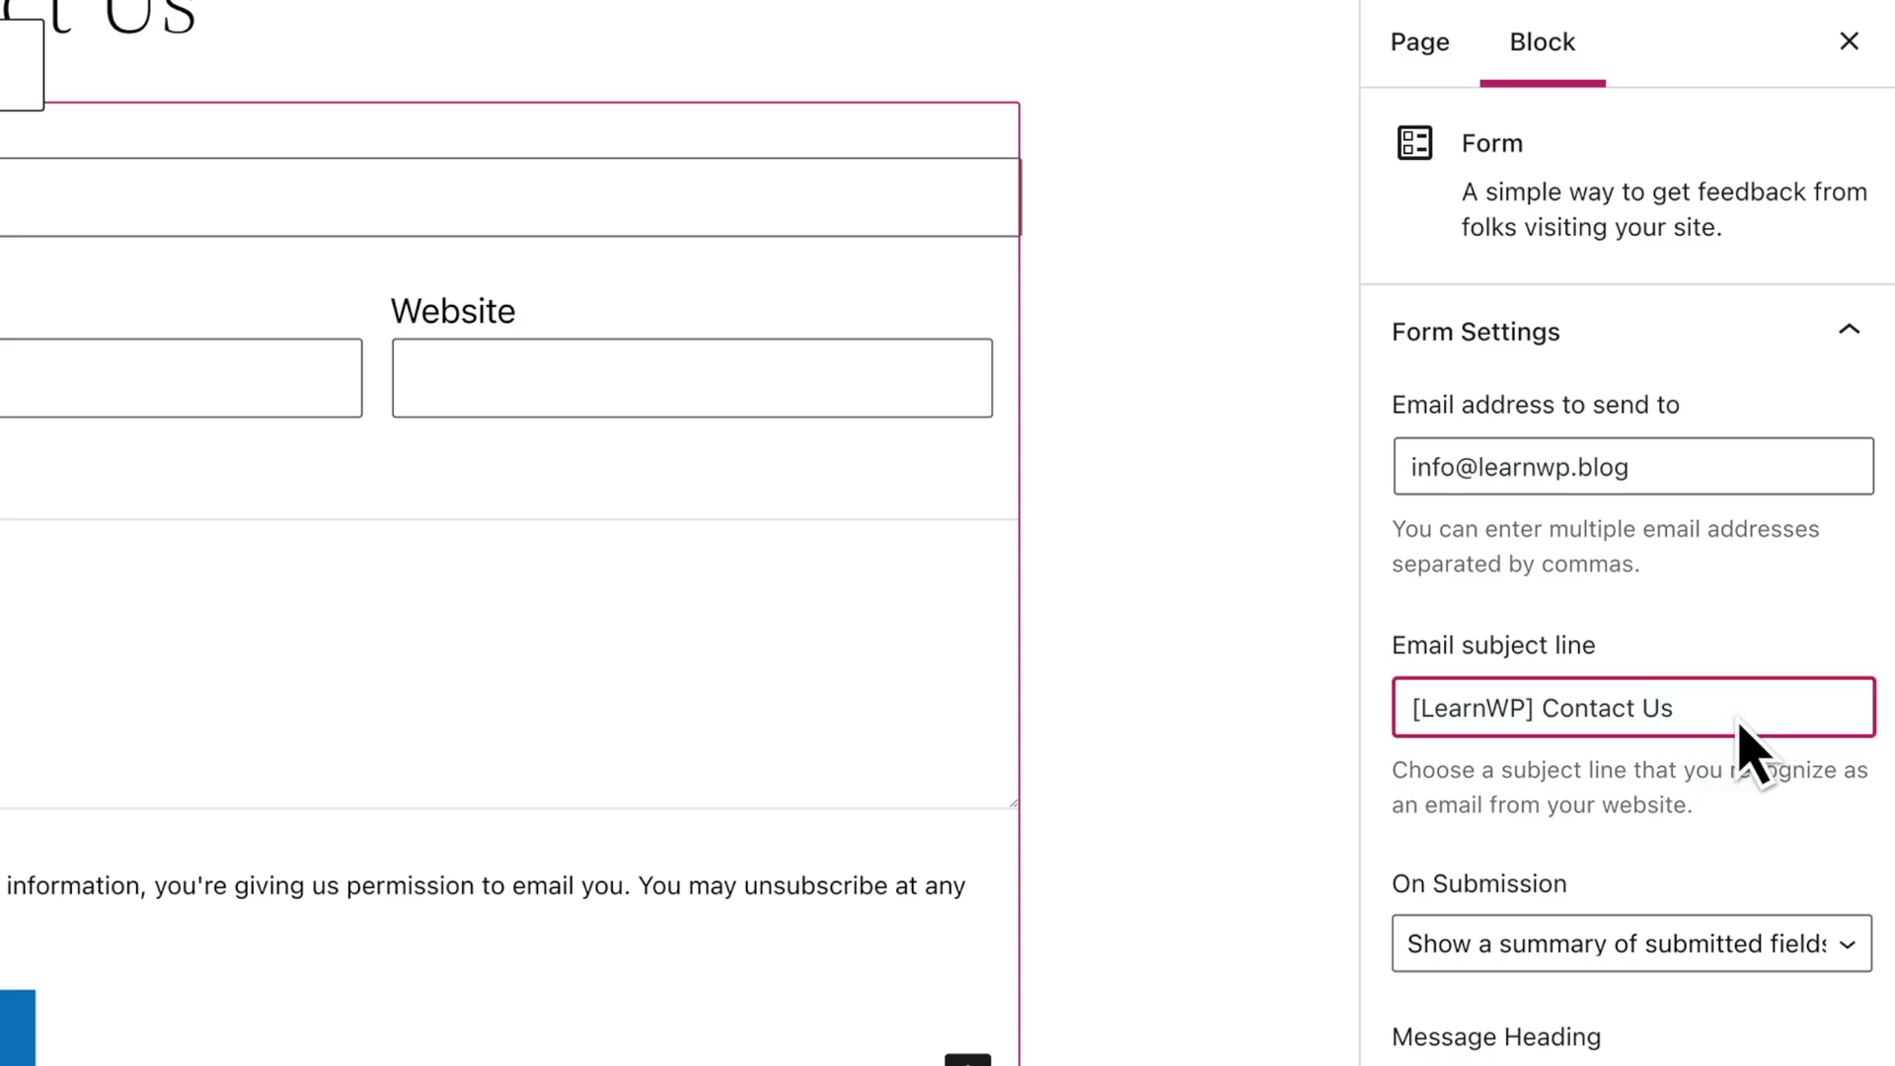
pyautogui.tripleClick(1739, 721)
pyautogui.write('Message from ')
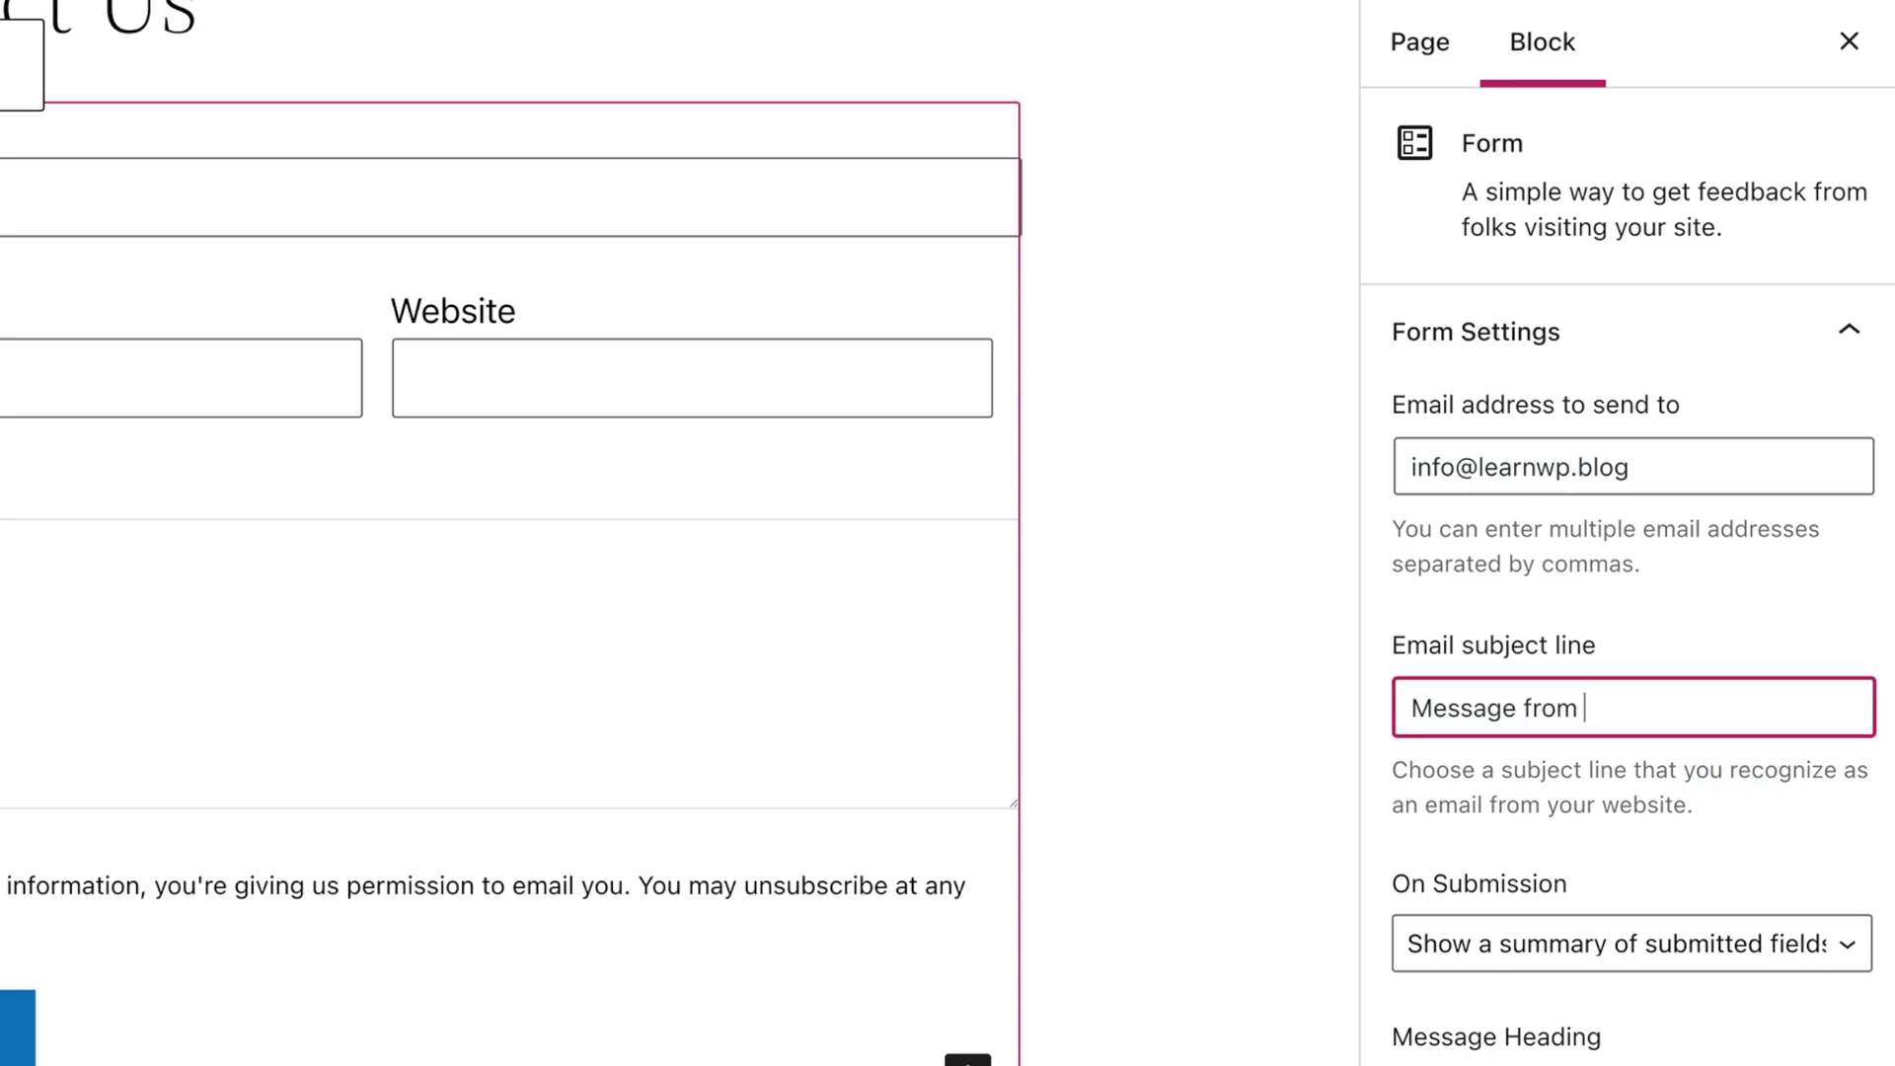
pyautogui.write('a Visitor')
pyautogui.click(1783, 820)
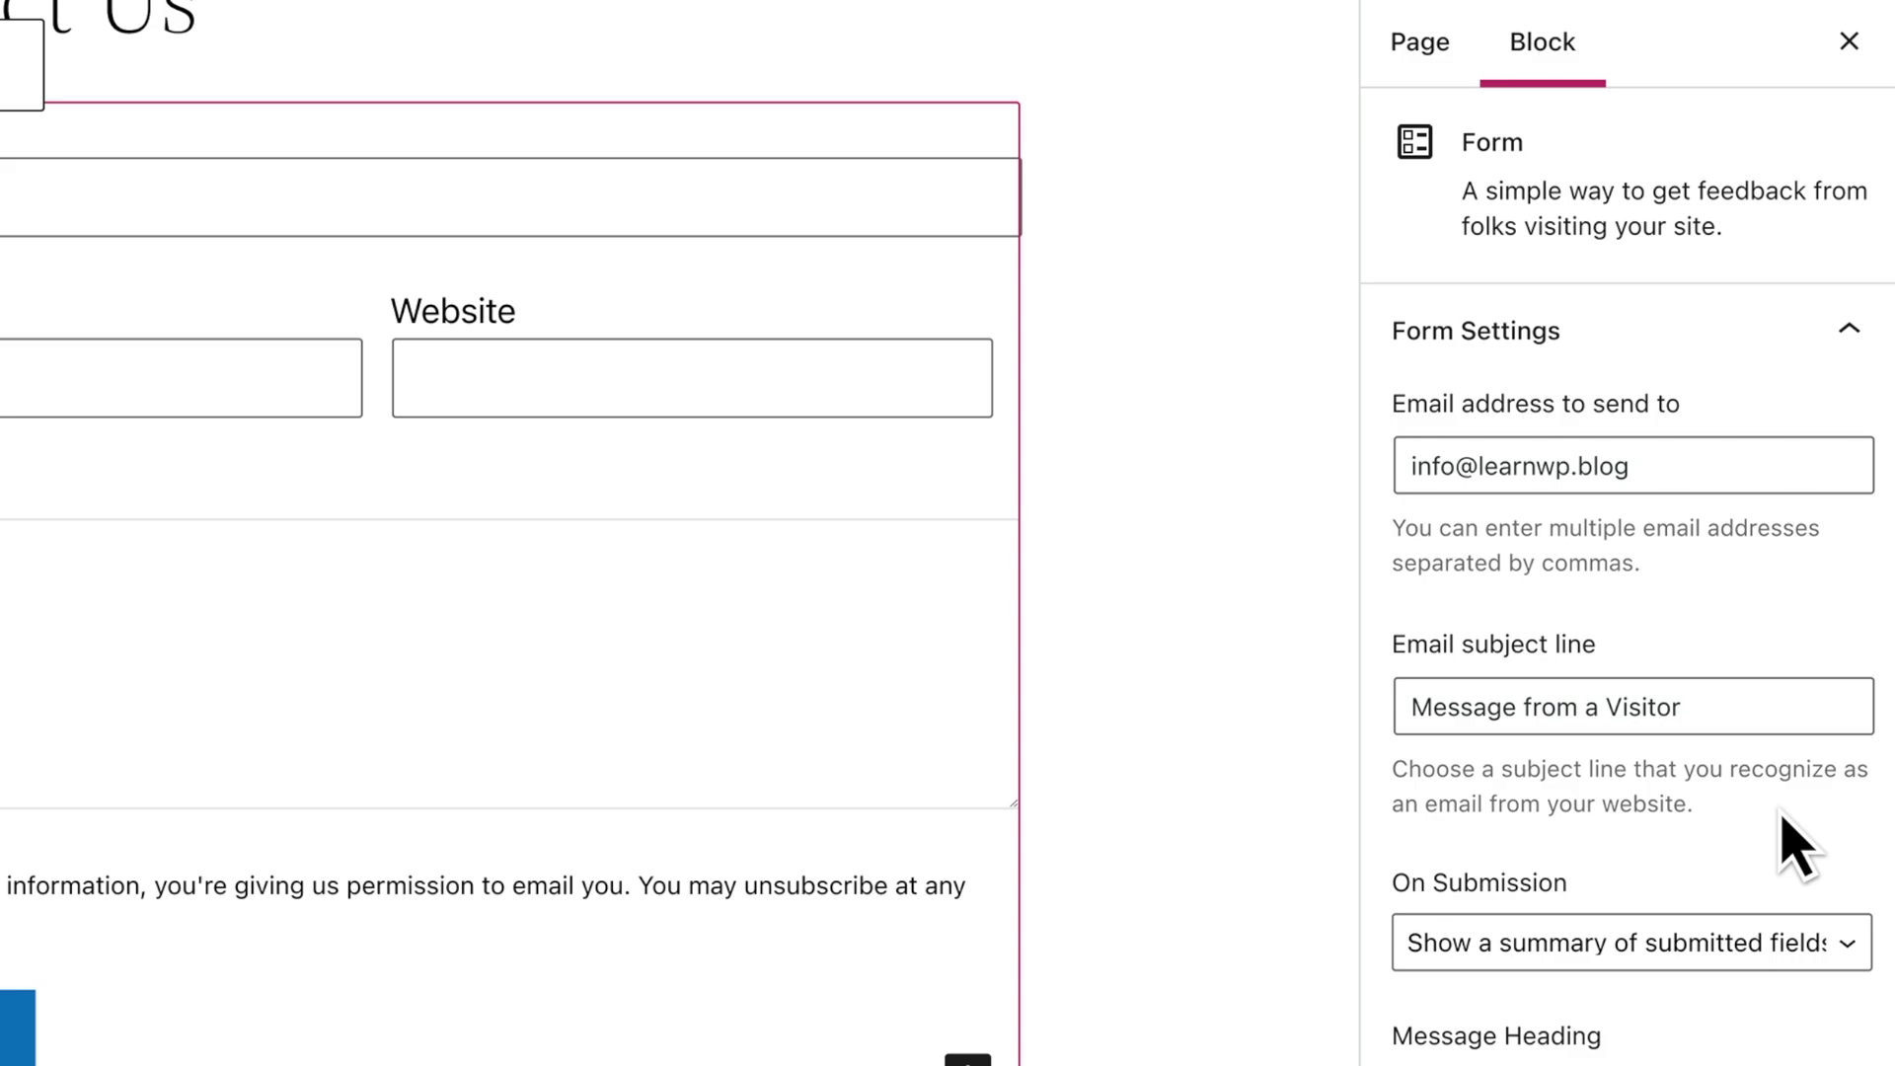
# Try the custom text message and redirect options for On Submission.
pyautogui.scroll(-5, 1795, 844)
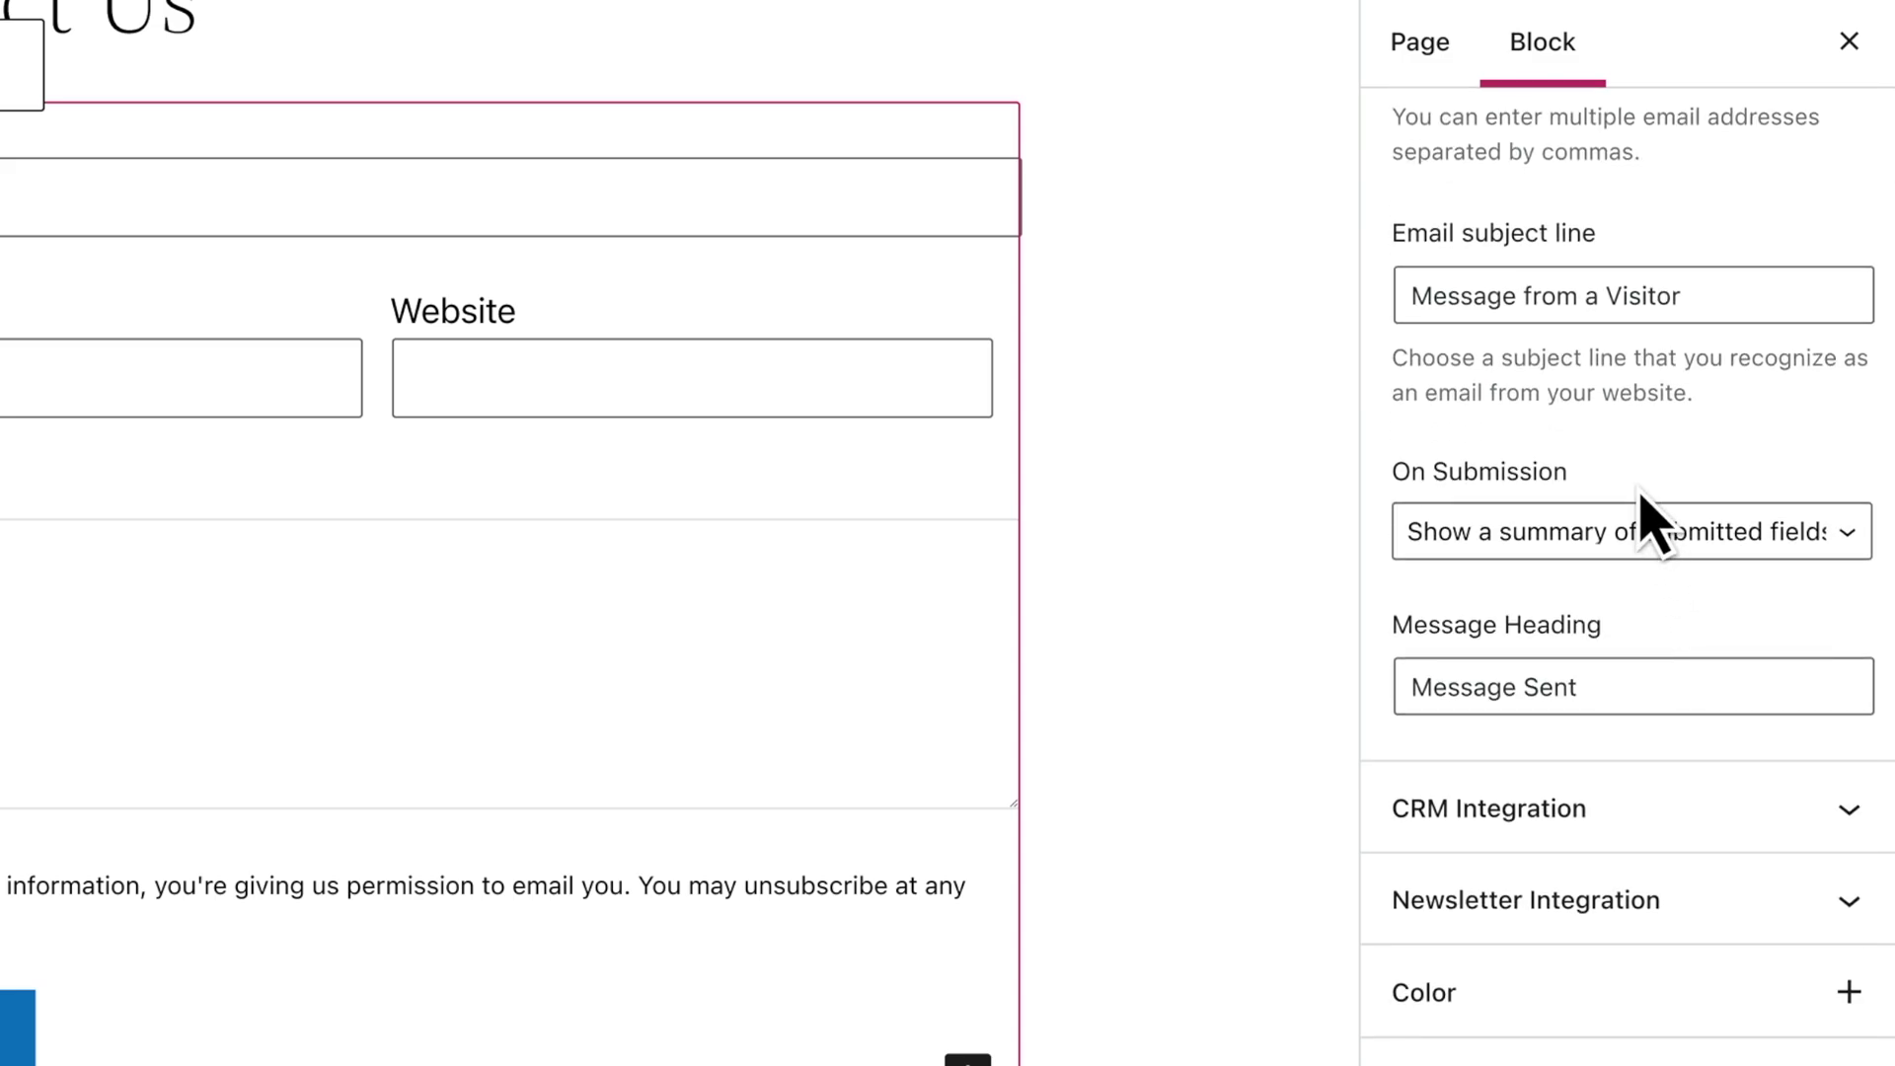
pyautogui.click(1790, 551)
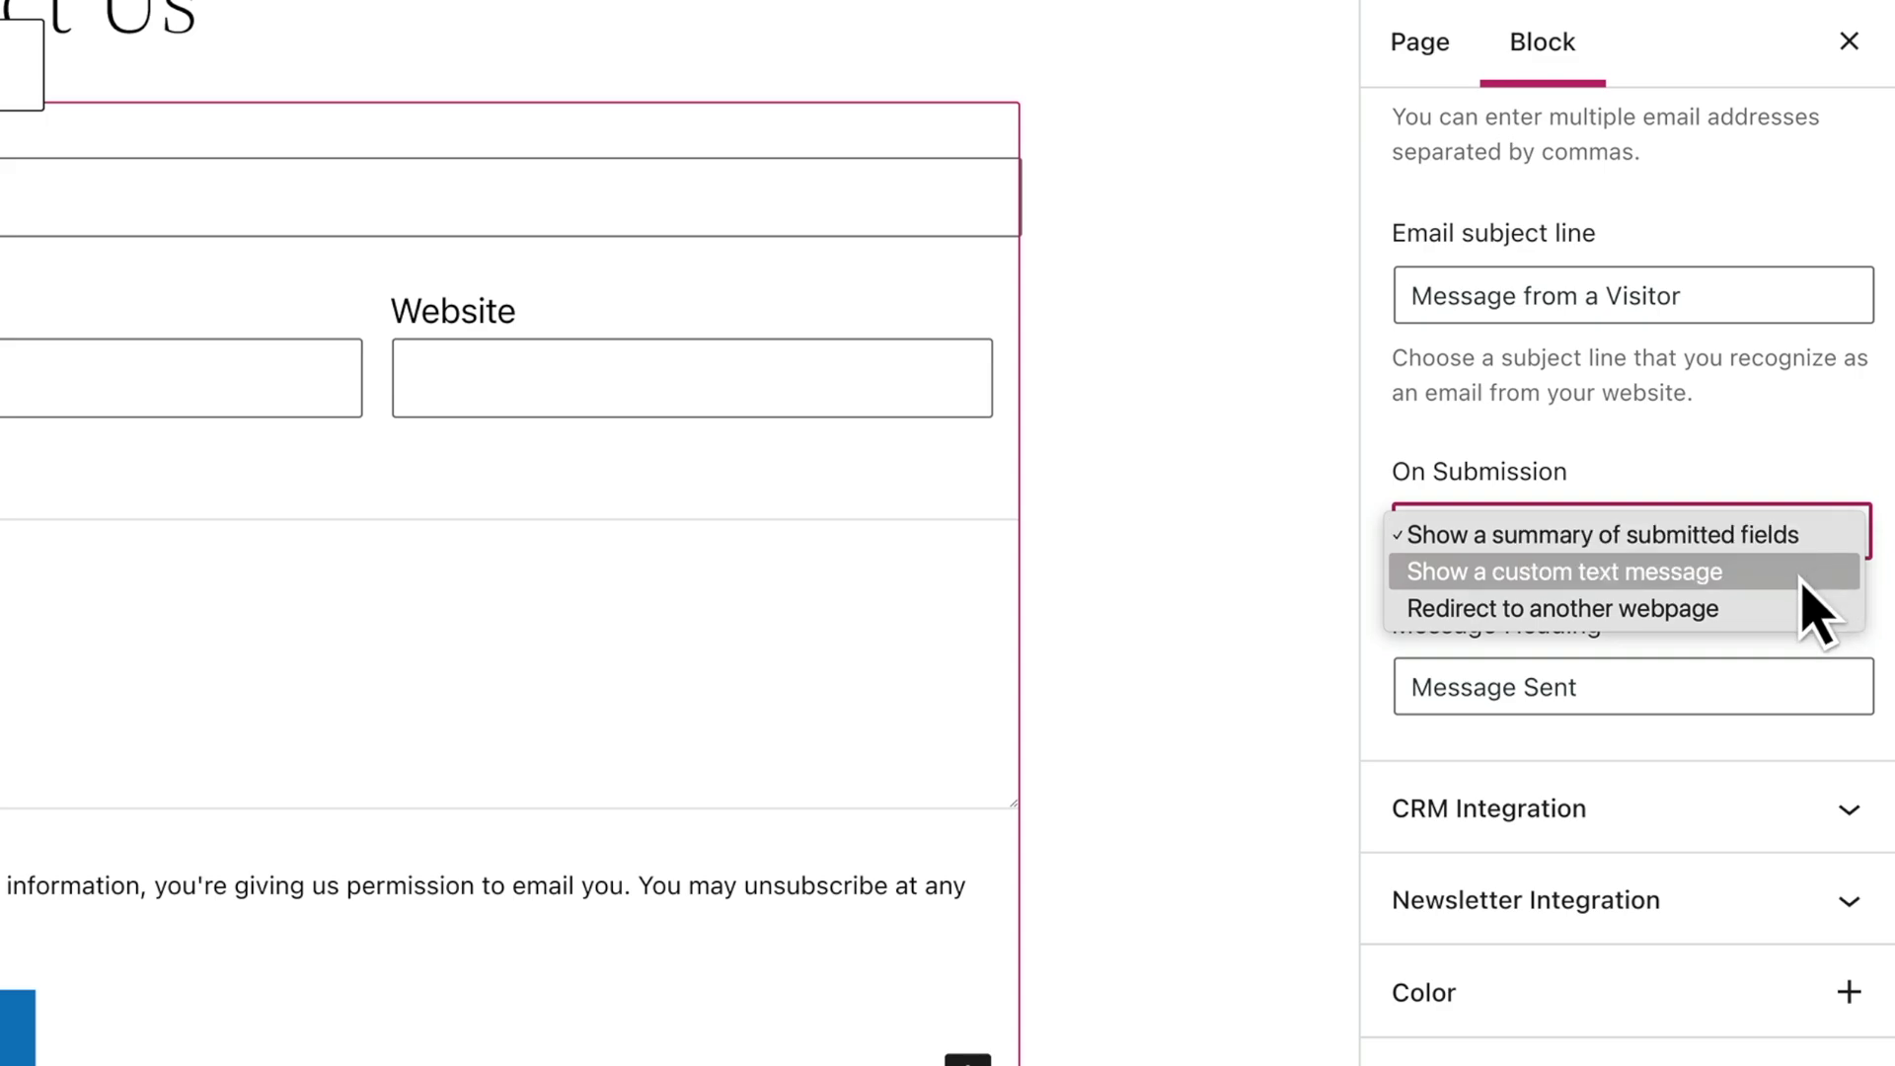
pyautogui.click(1794, 572)
pyautogui.click(1735, 896)
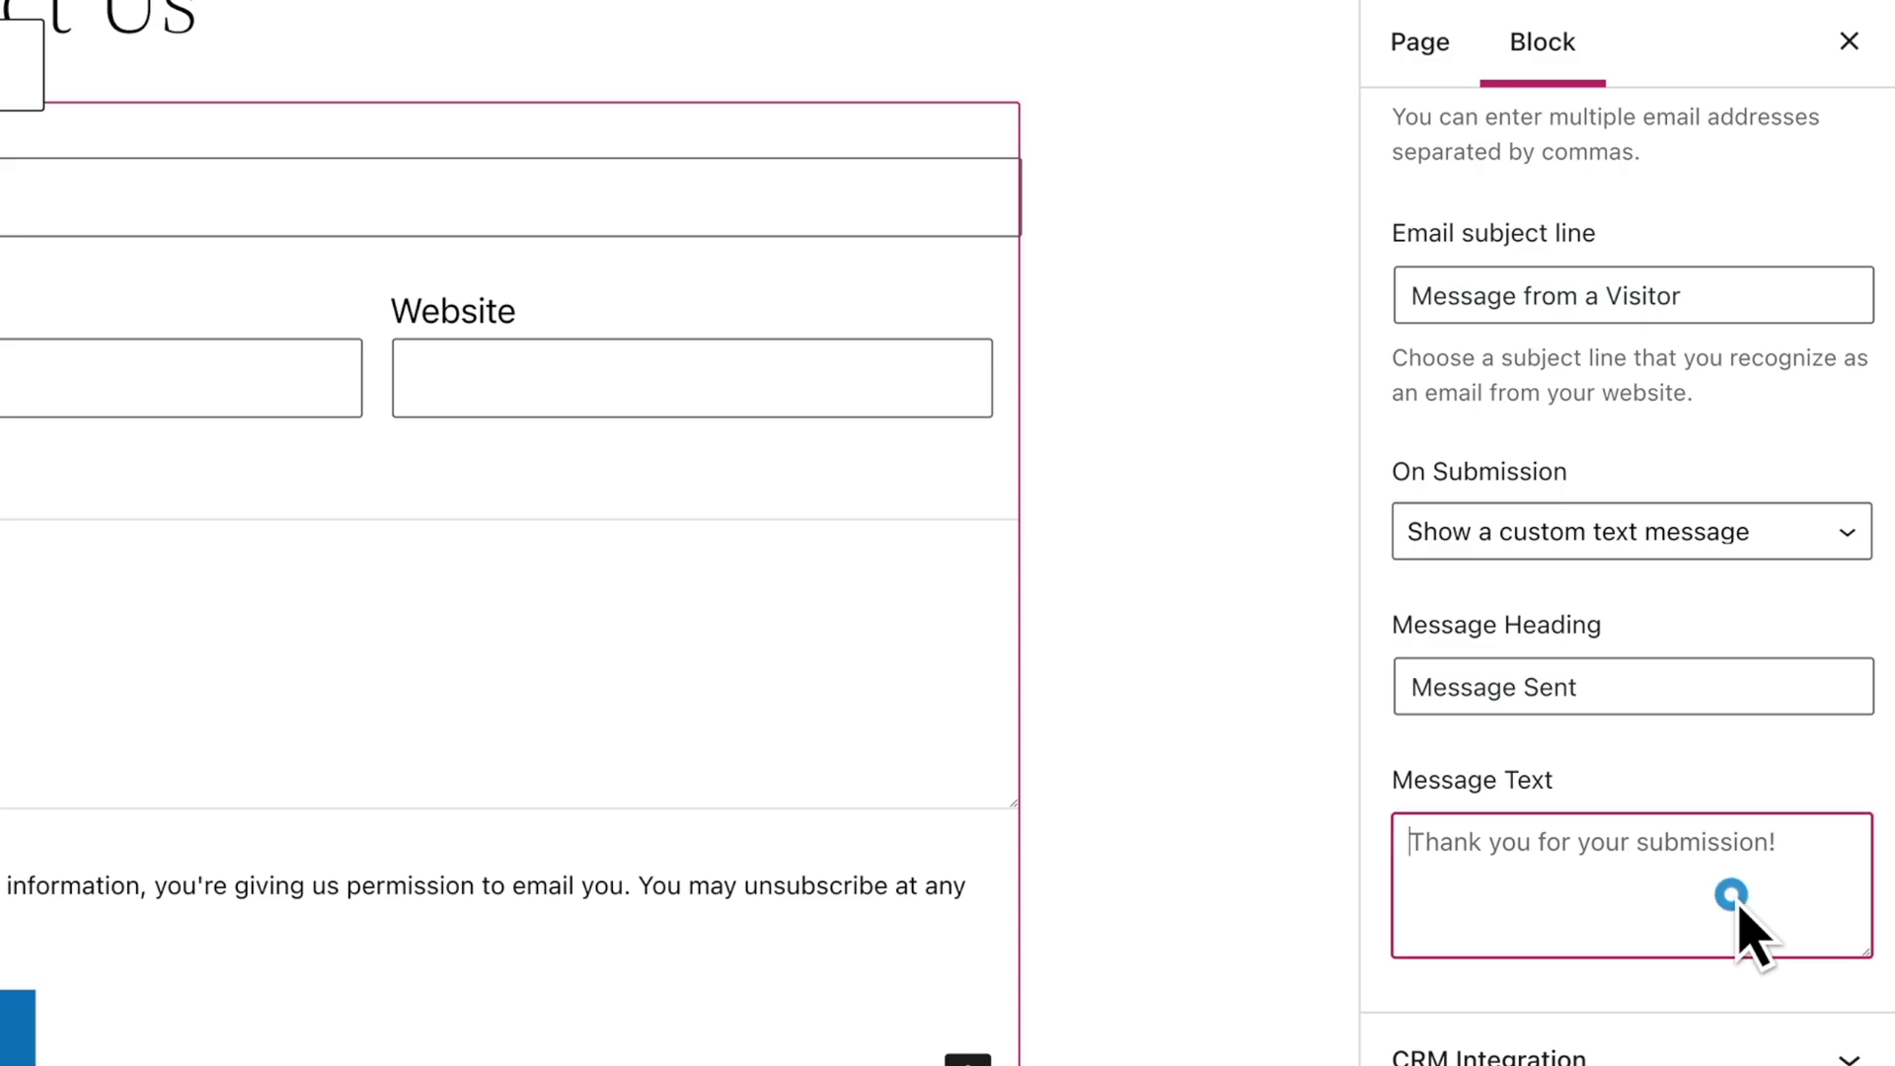
pyautogui.click(1798, 545)
pyautogui.click(1756, 582)
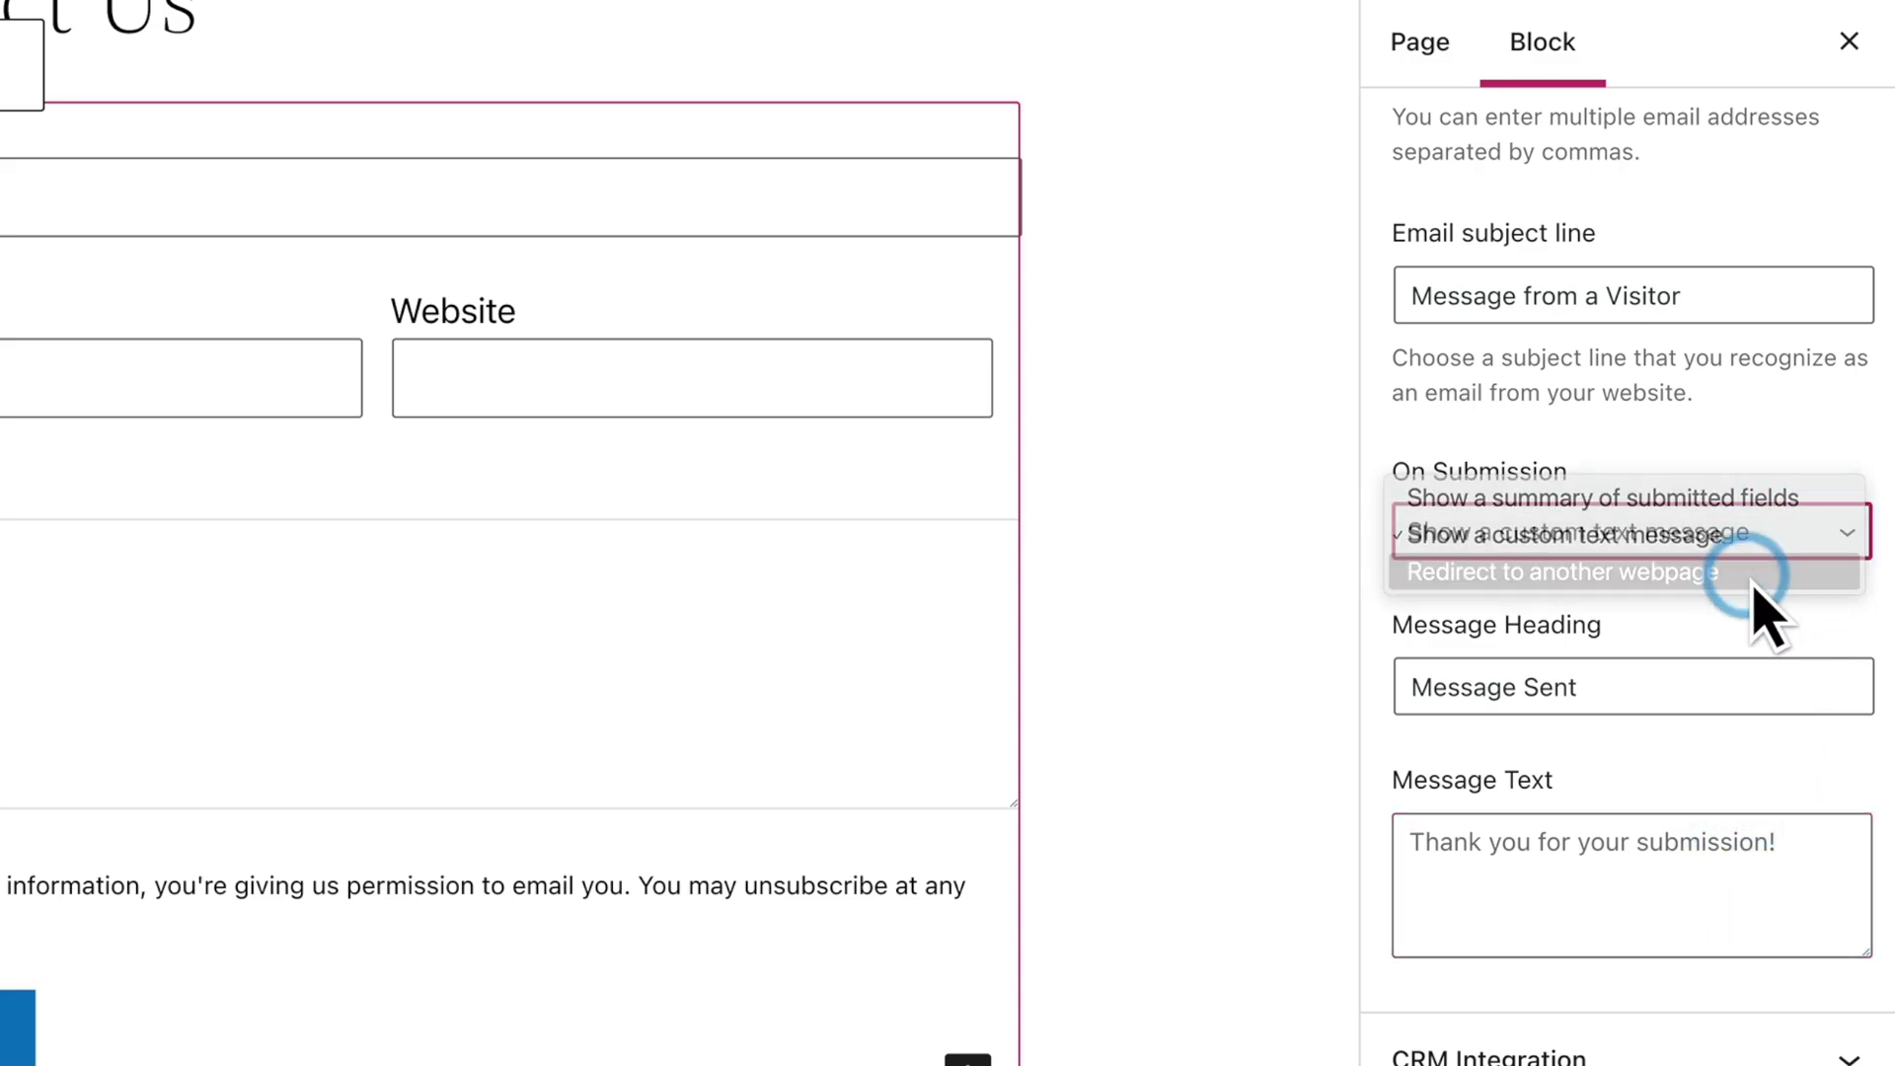
pyautogui.click(1783, 703)
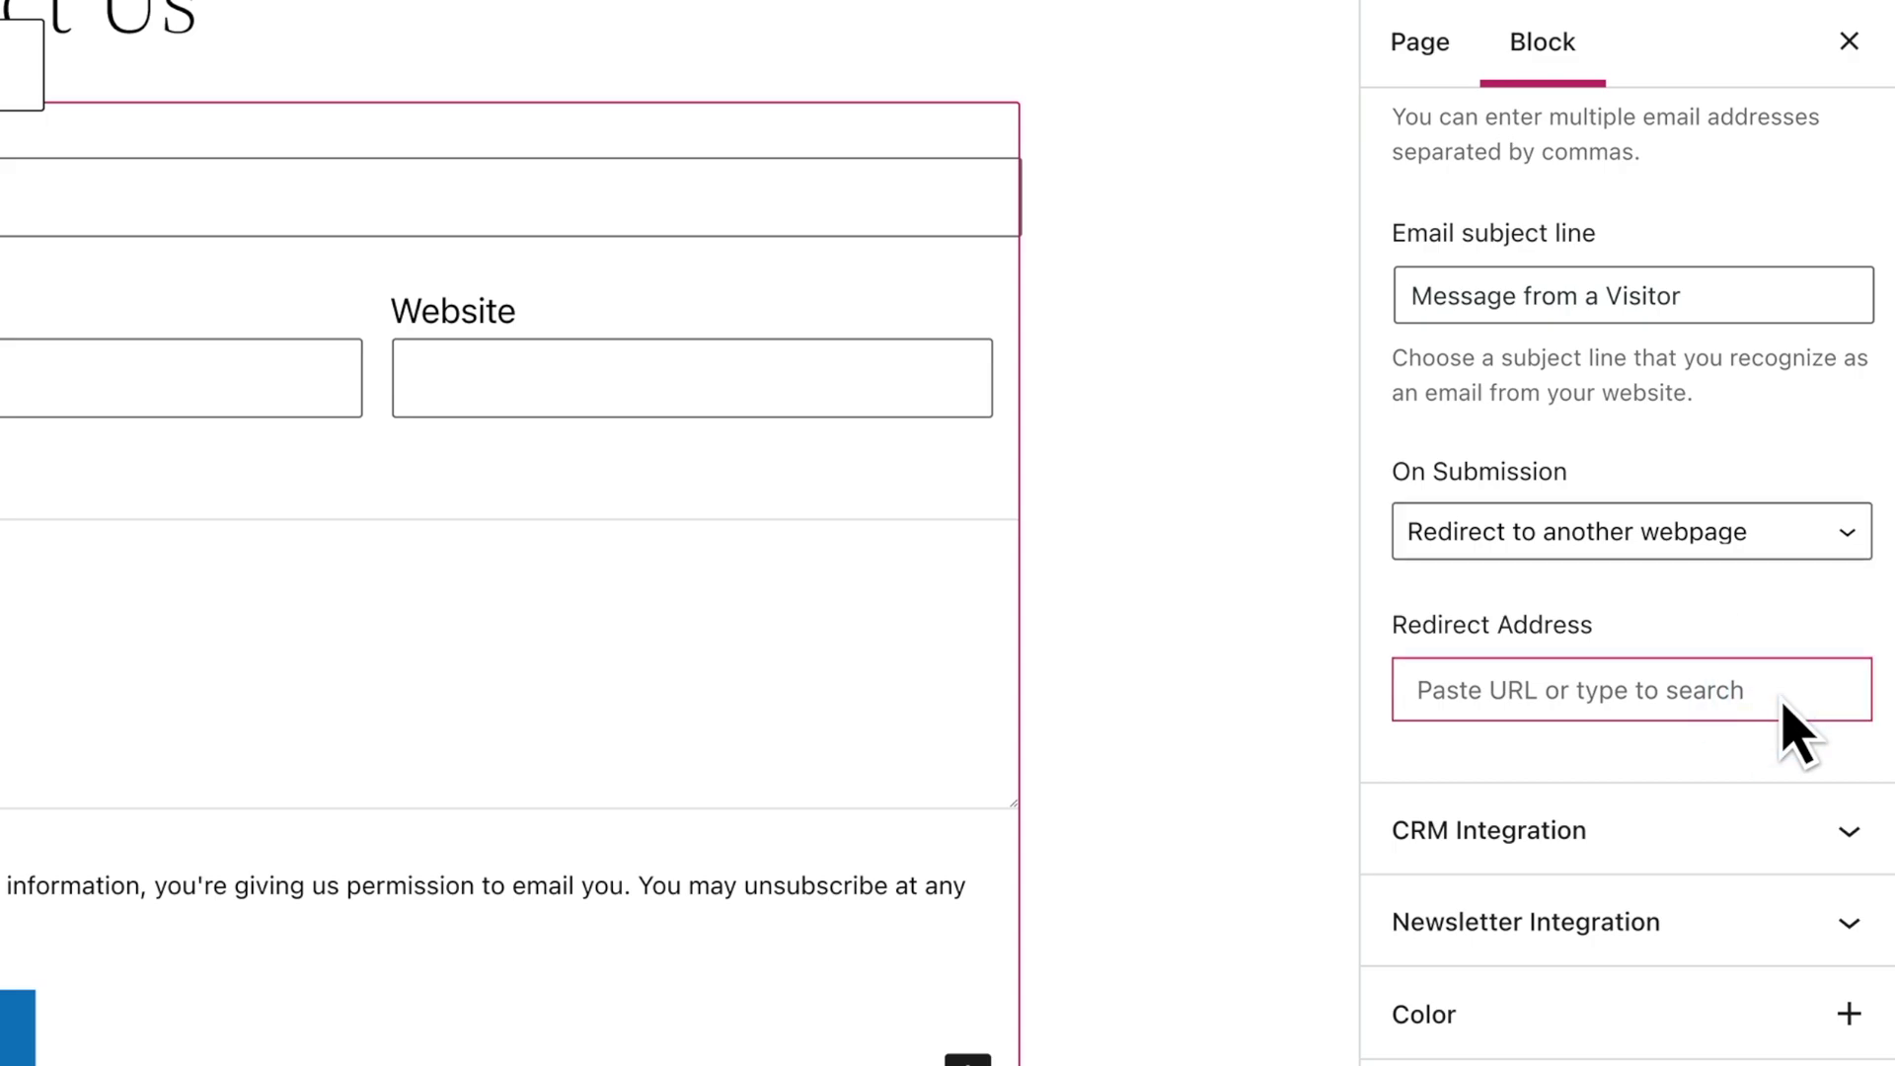
# Restore 'Show a summary of submitted fields' and make the heading 'Message Sent Successfully!'.
pyautogui.click(1770, 548)
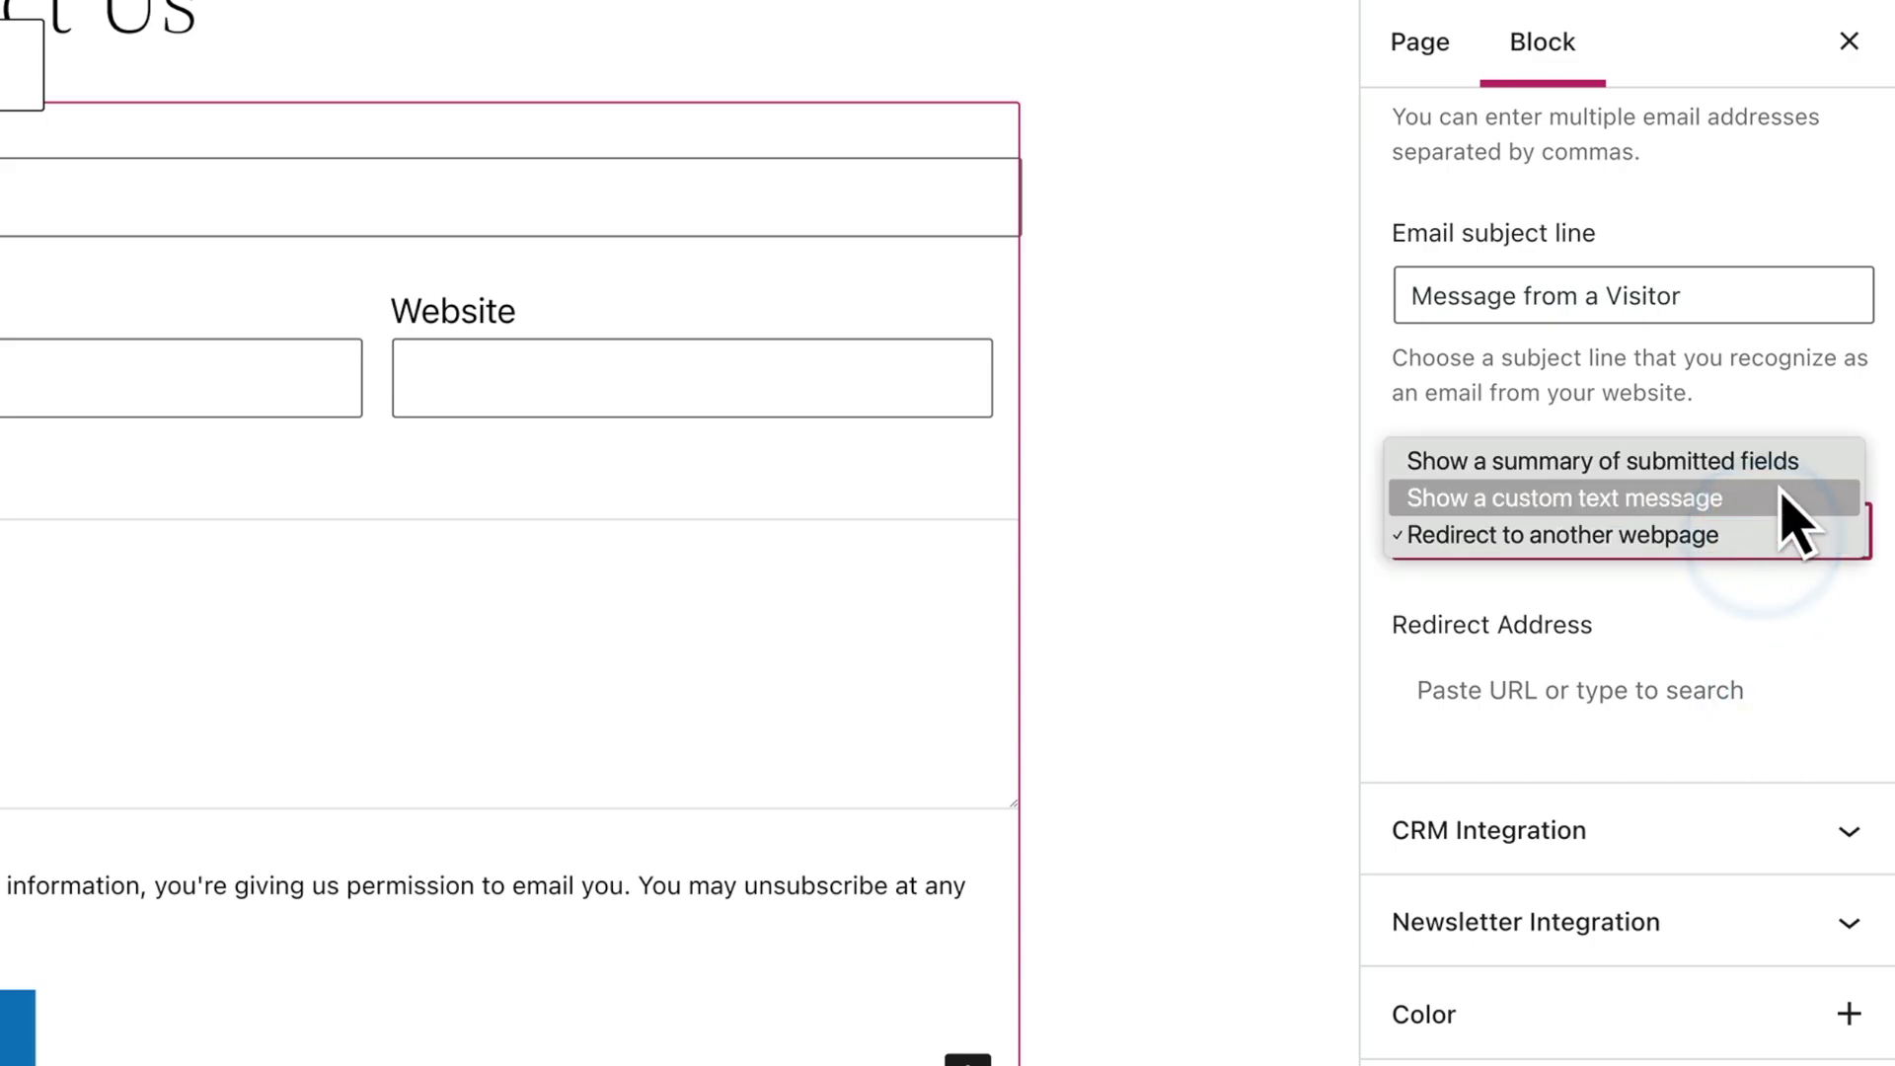
pyautogui.click(1819, 464)
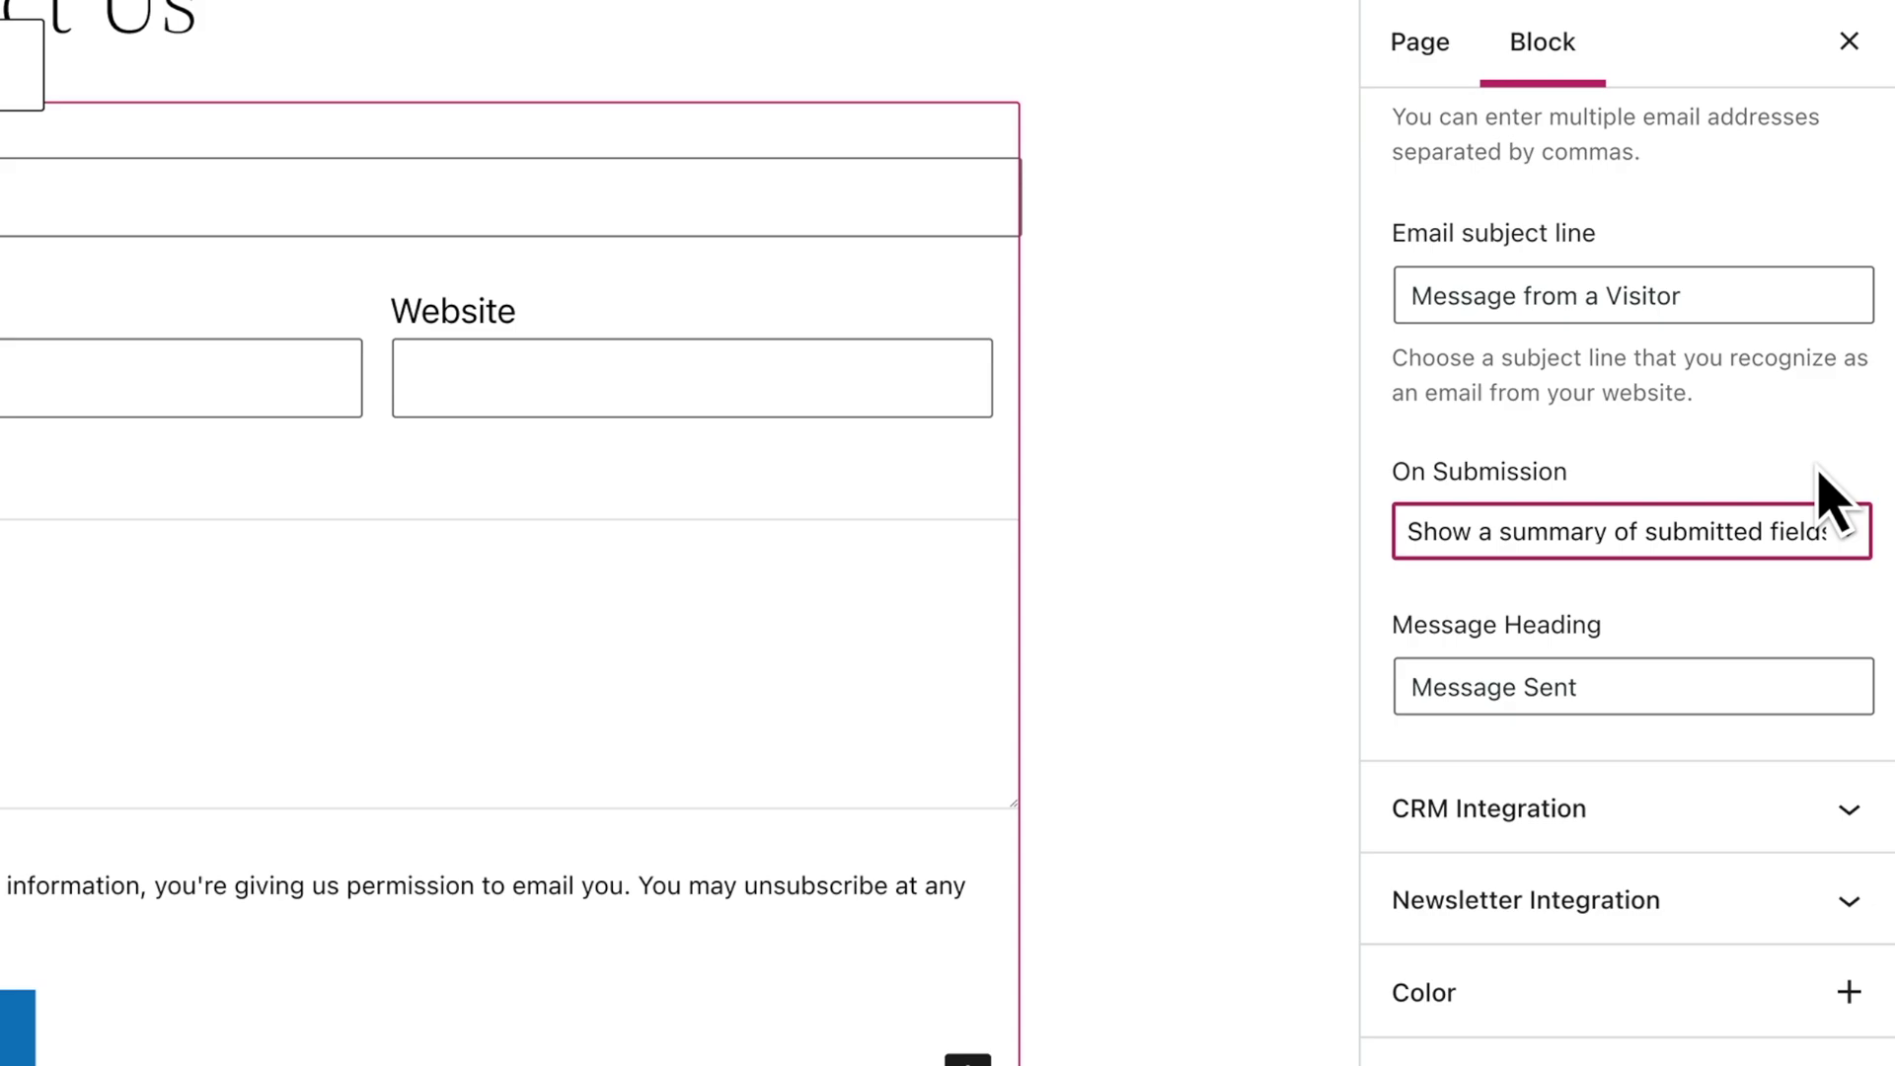
pyautogui.click(1666, 703)
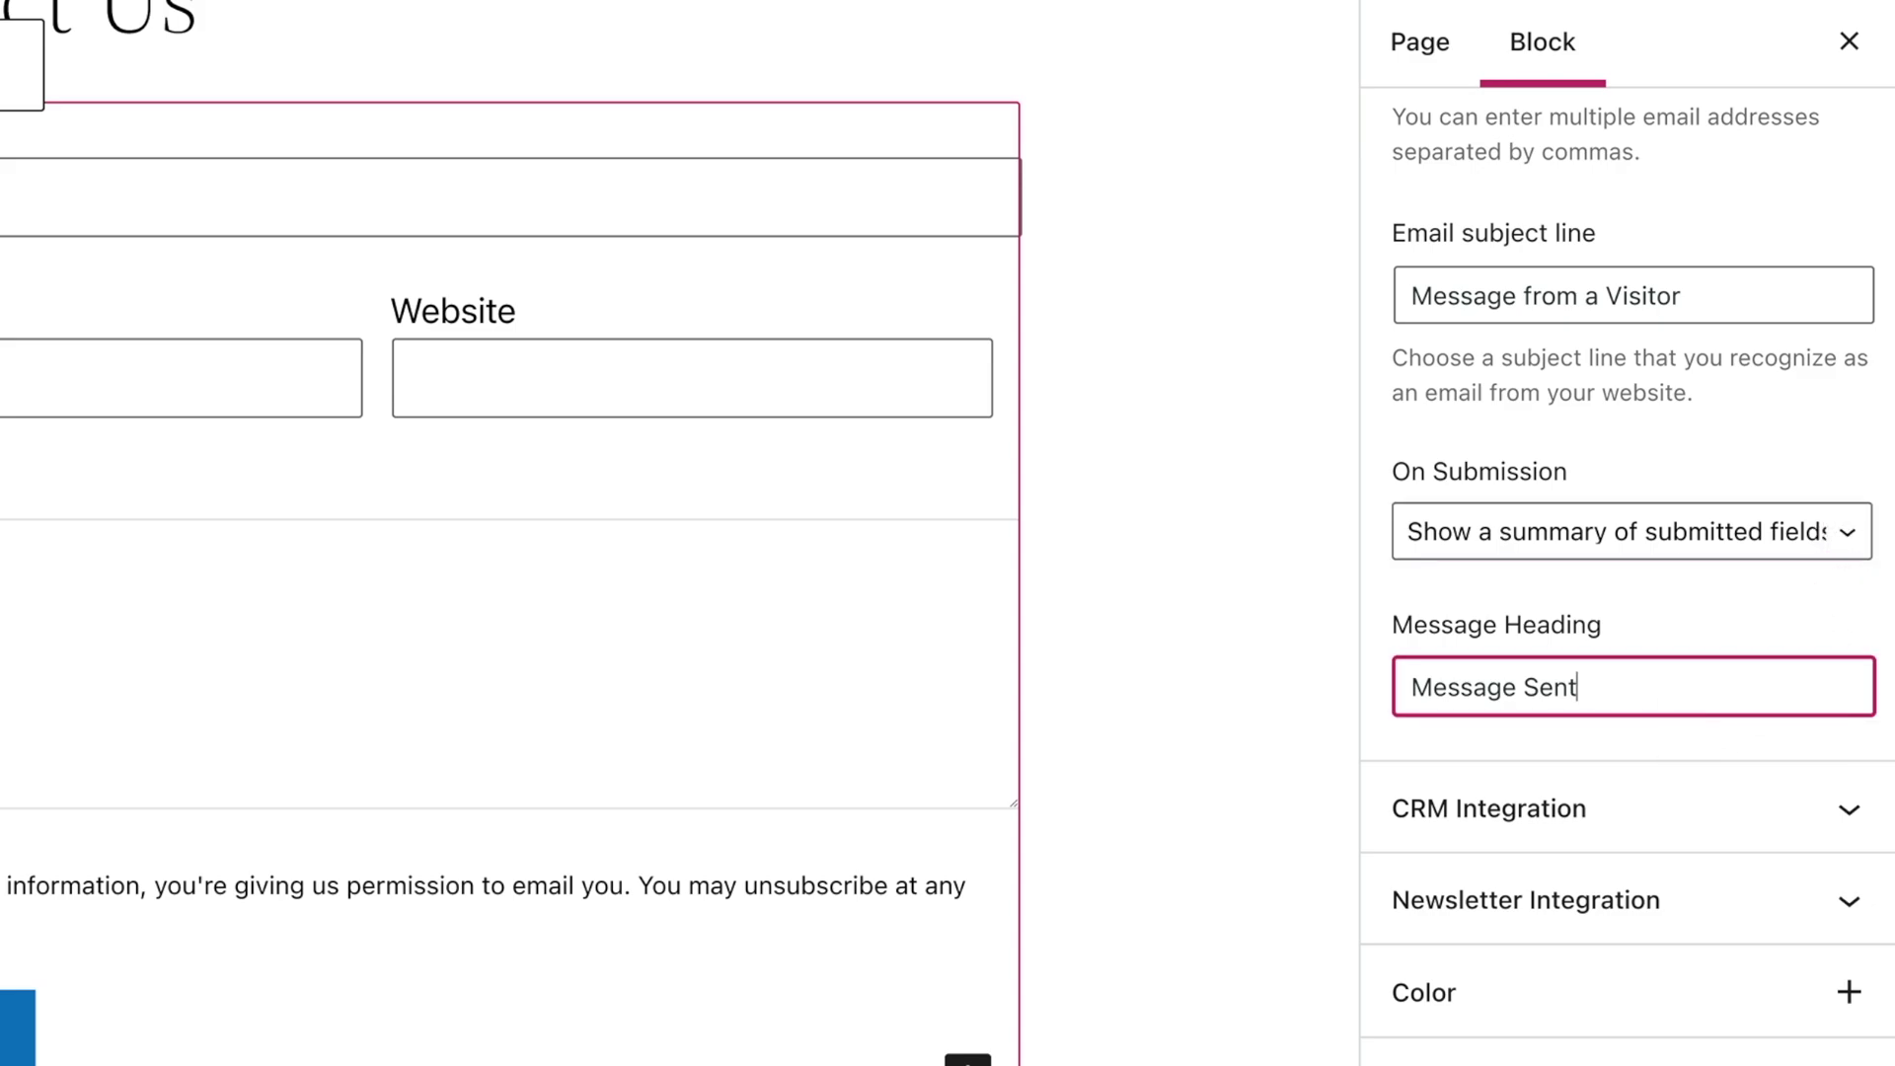
pyautogui.write('Successfully!')
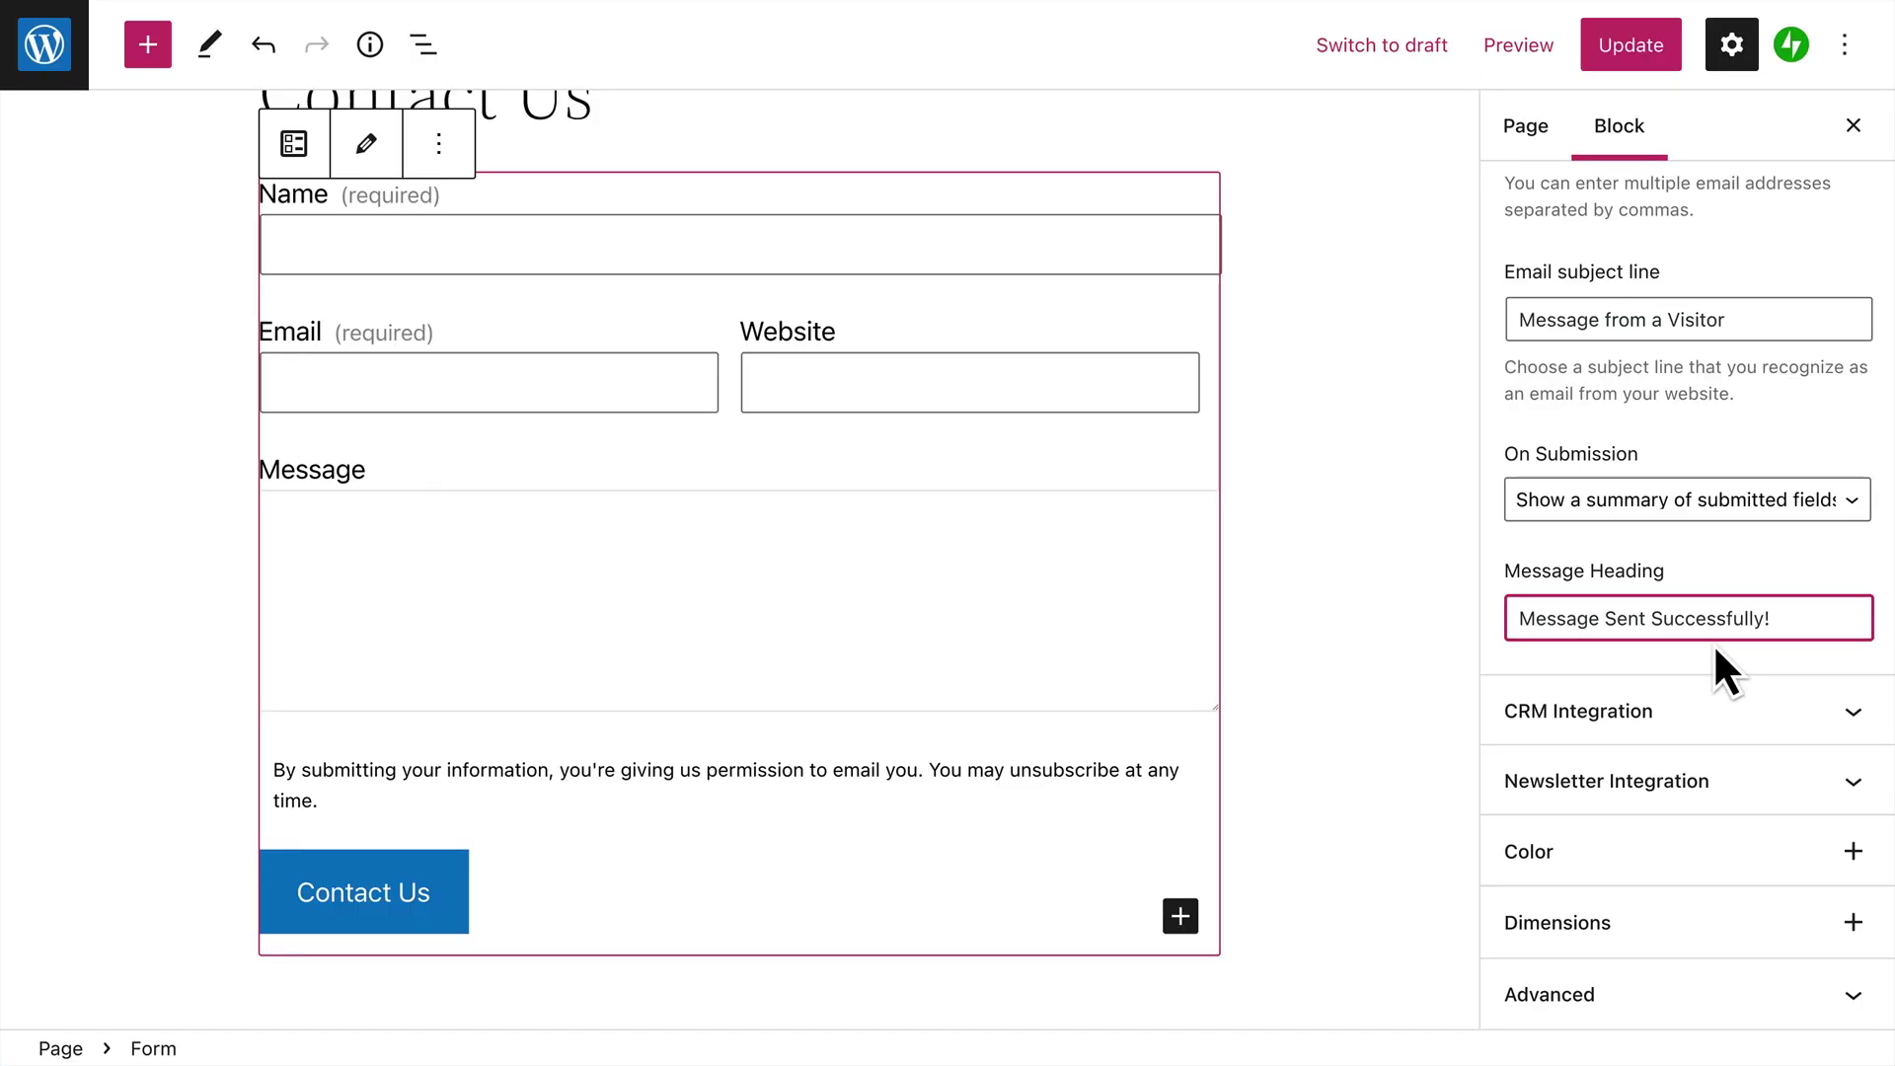
# Inspect the CRM and Newsletter integration panels, then reveal the Text, Background and Link colour options.
pyautogui.click(1795, 667)
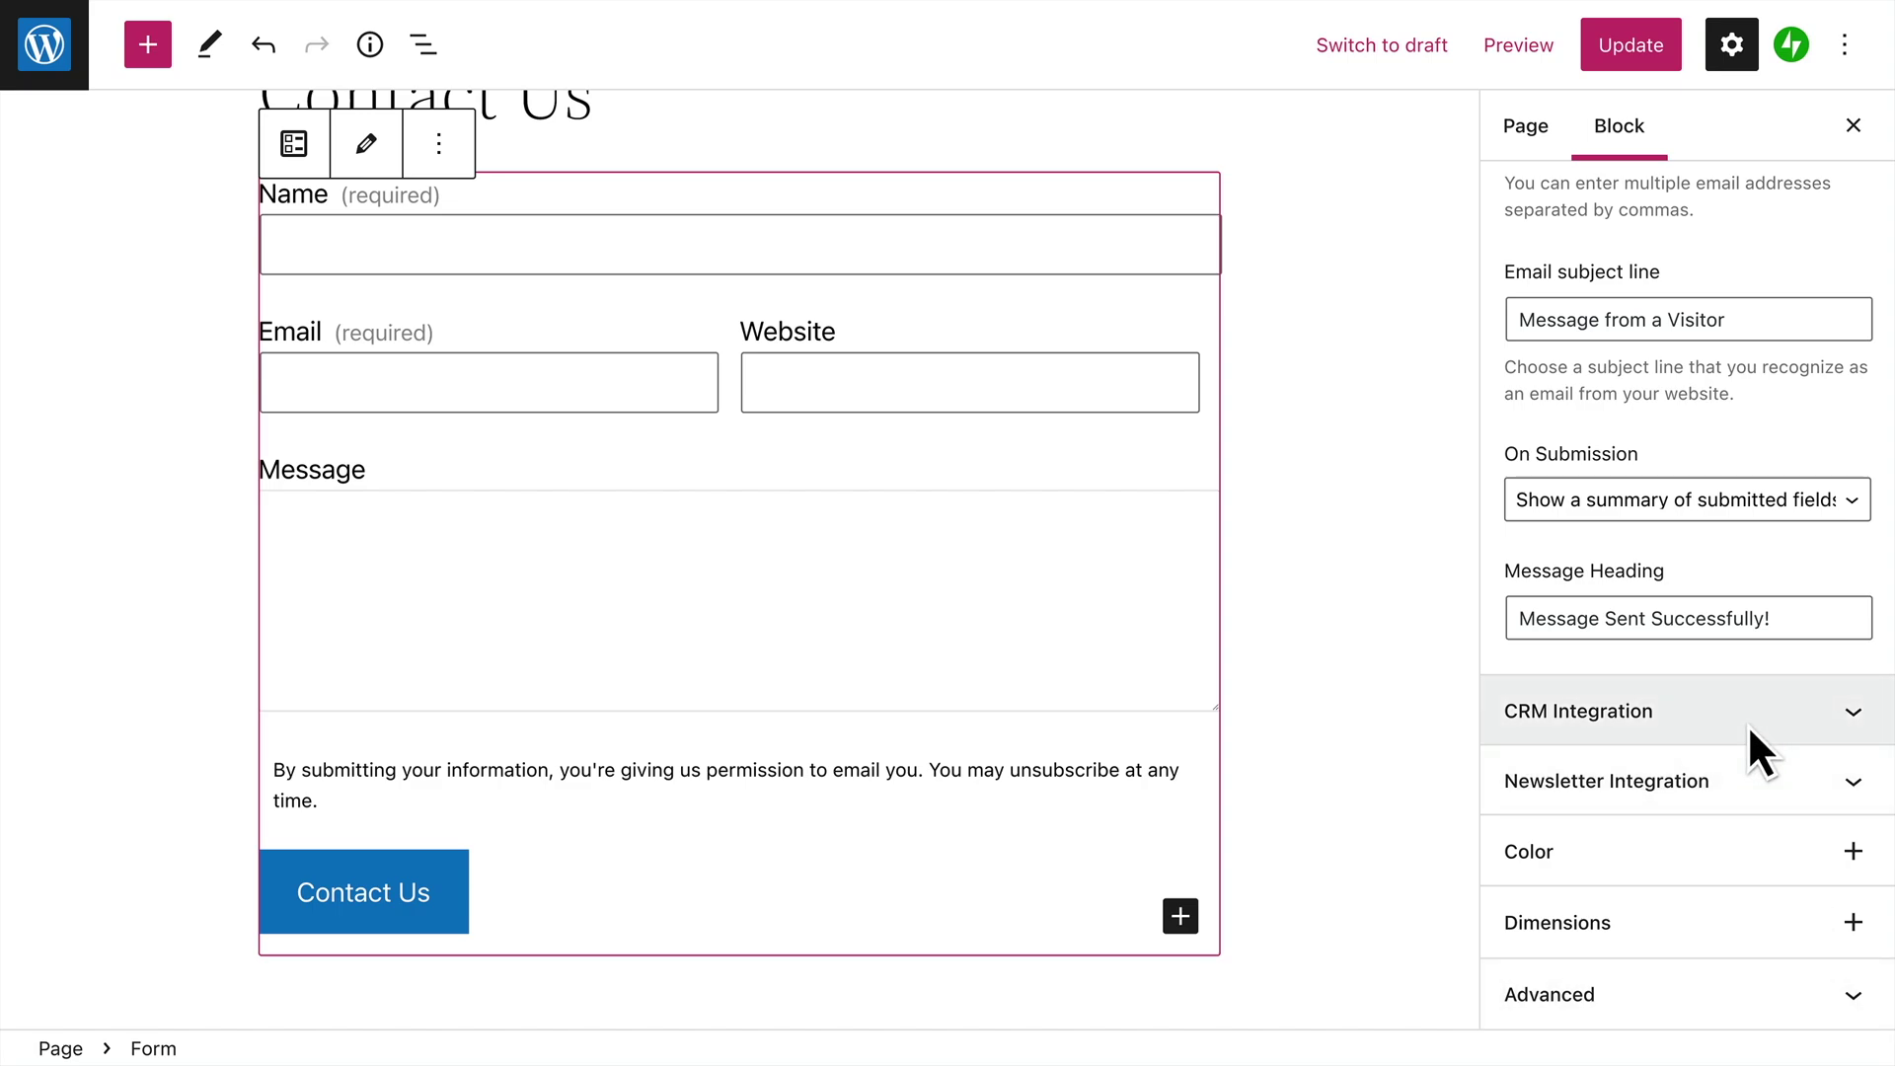
pyautogui.click(1854, 717)
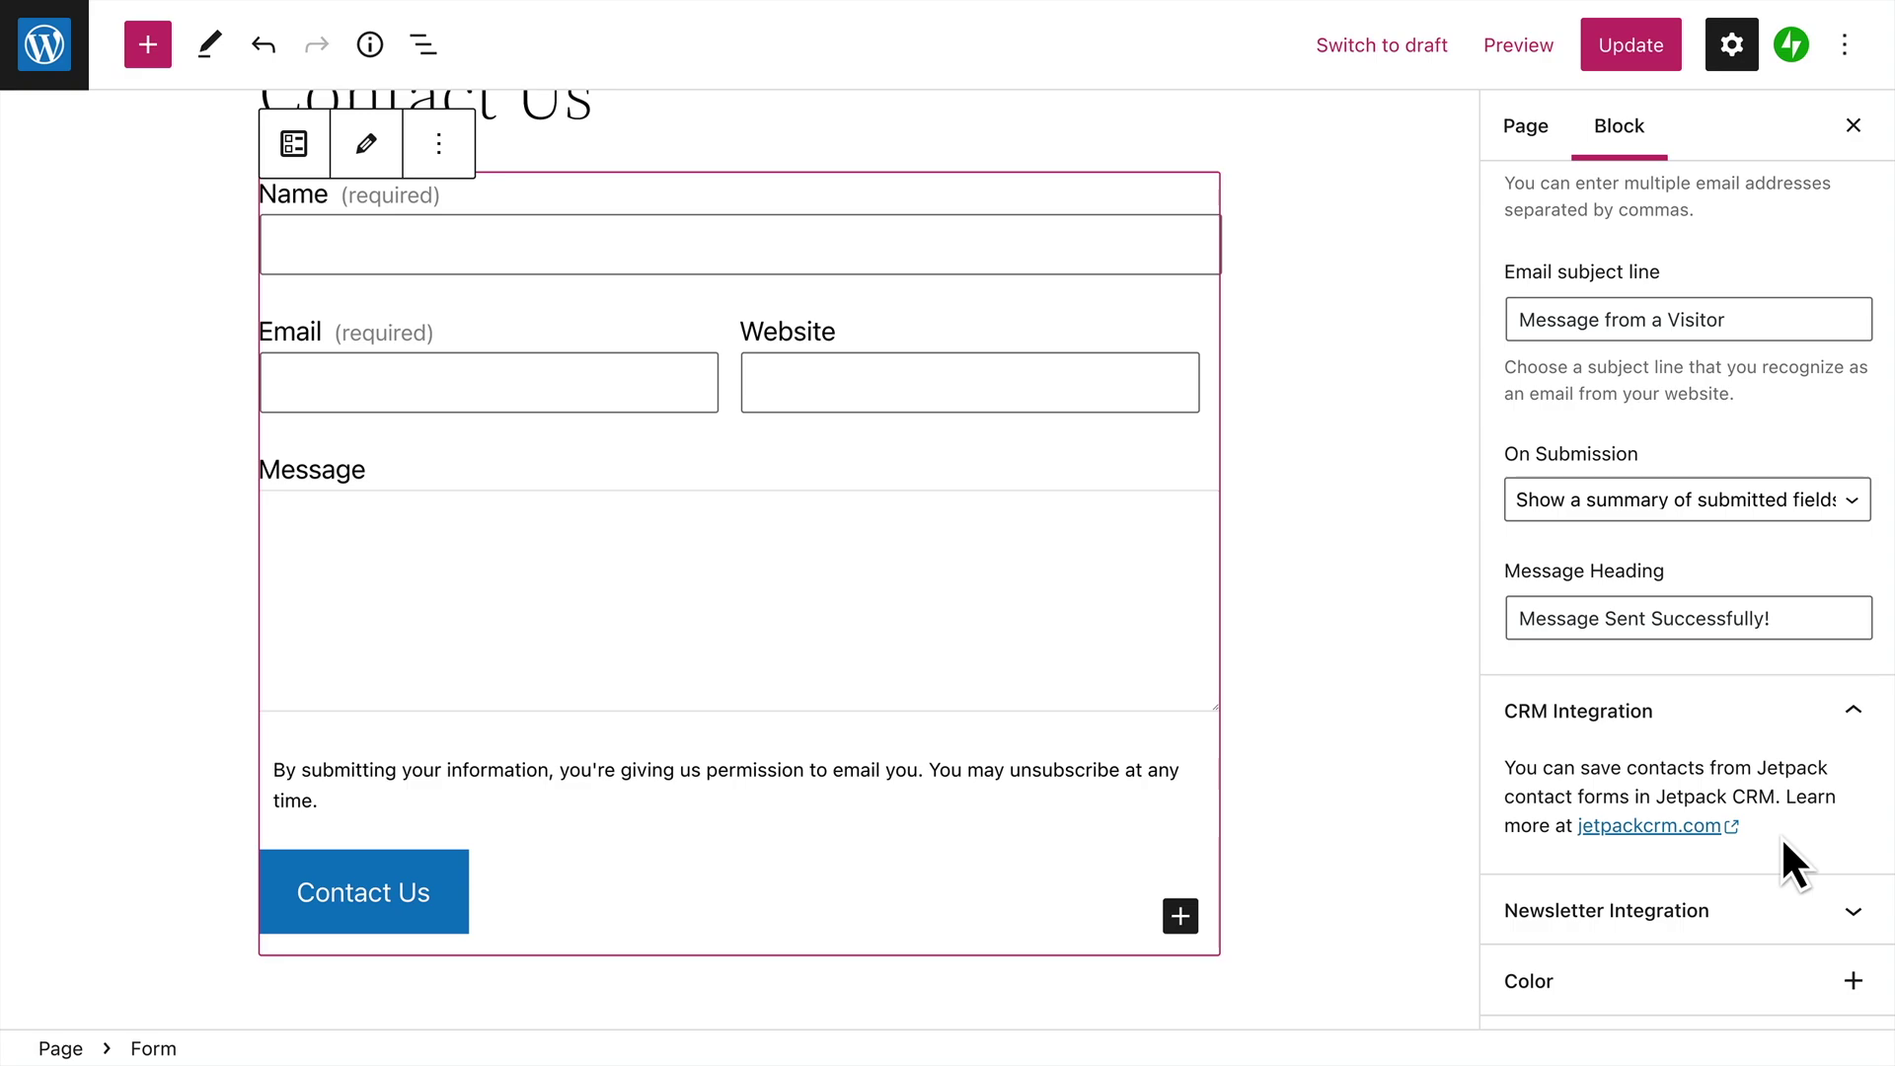
pyautogui.click(1773, 724)
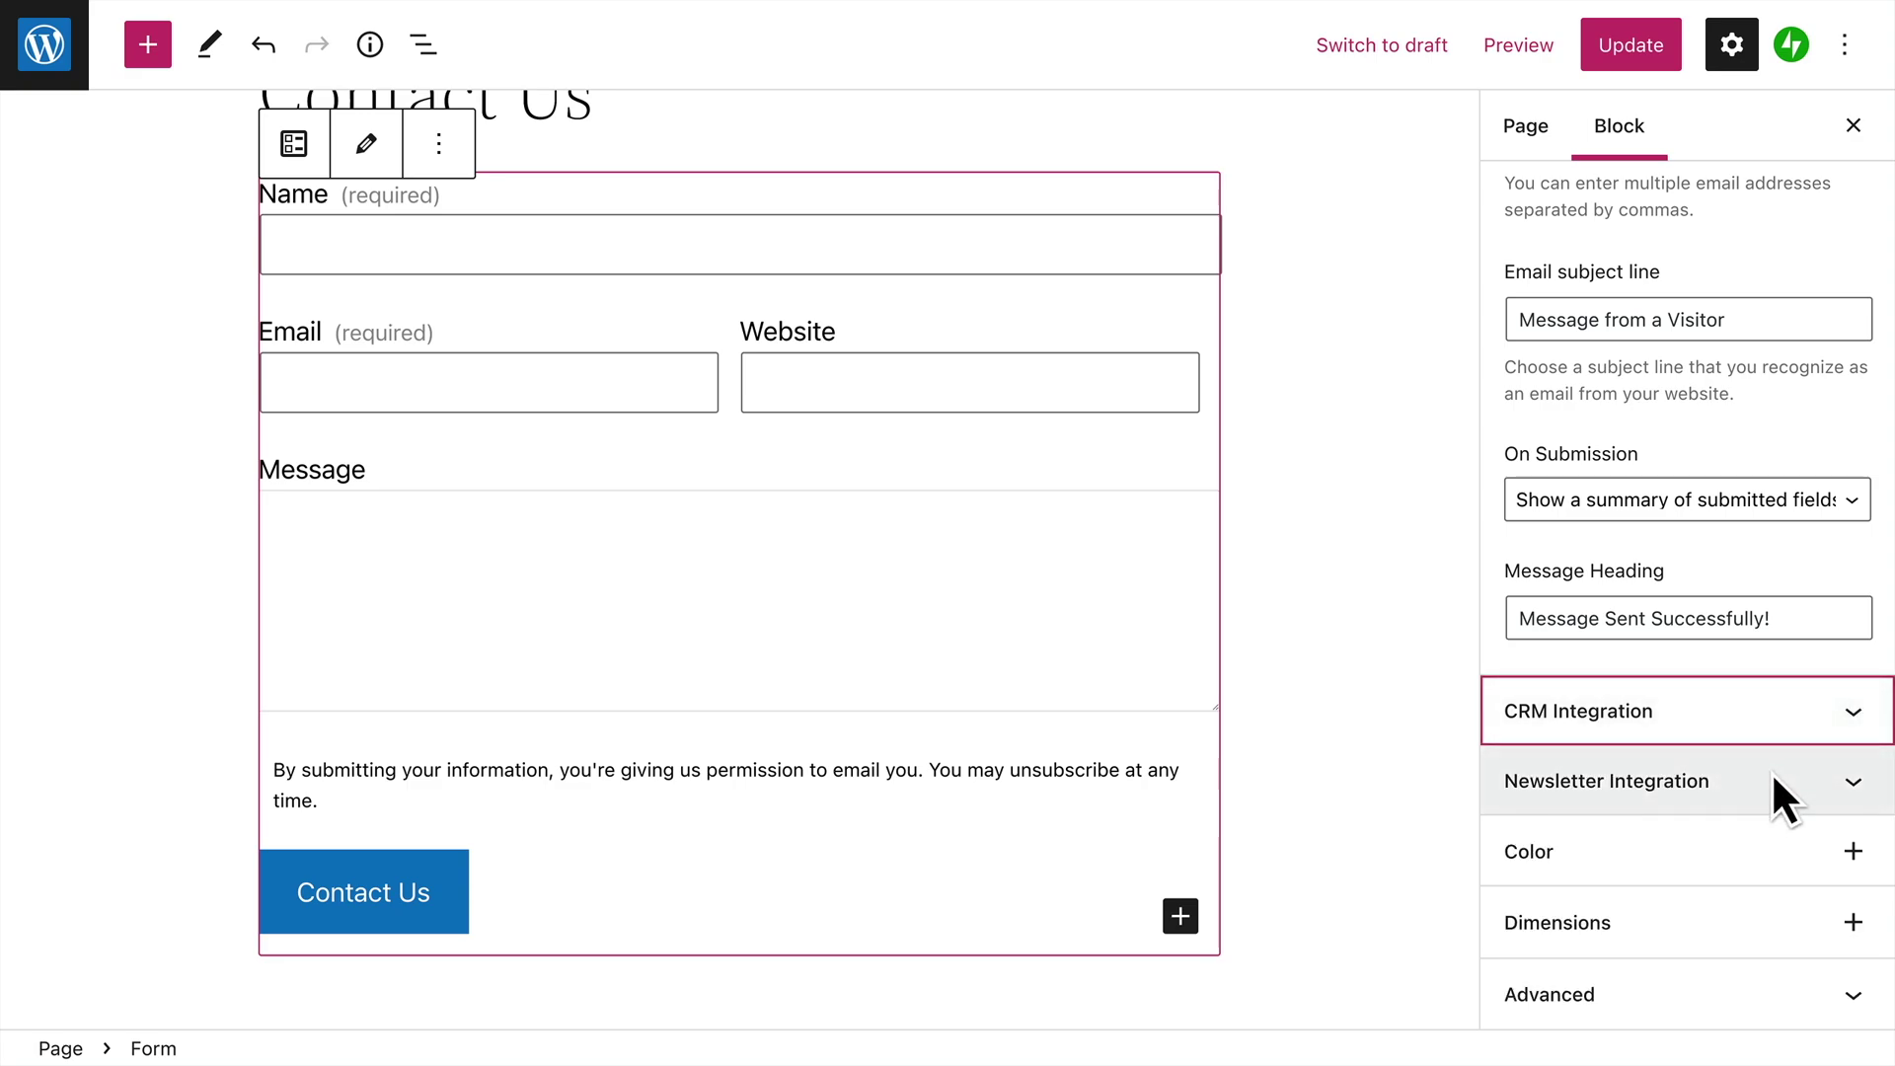
pyautogui.click(1852, 786)
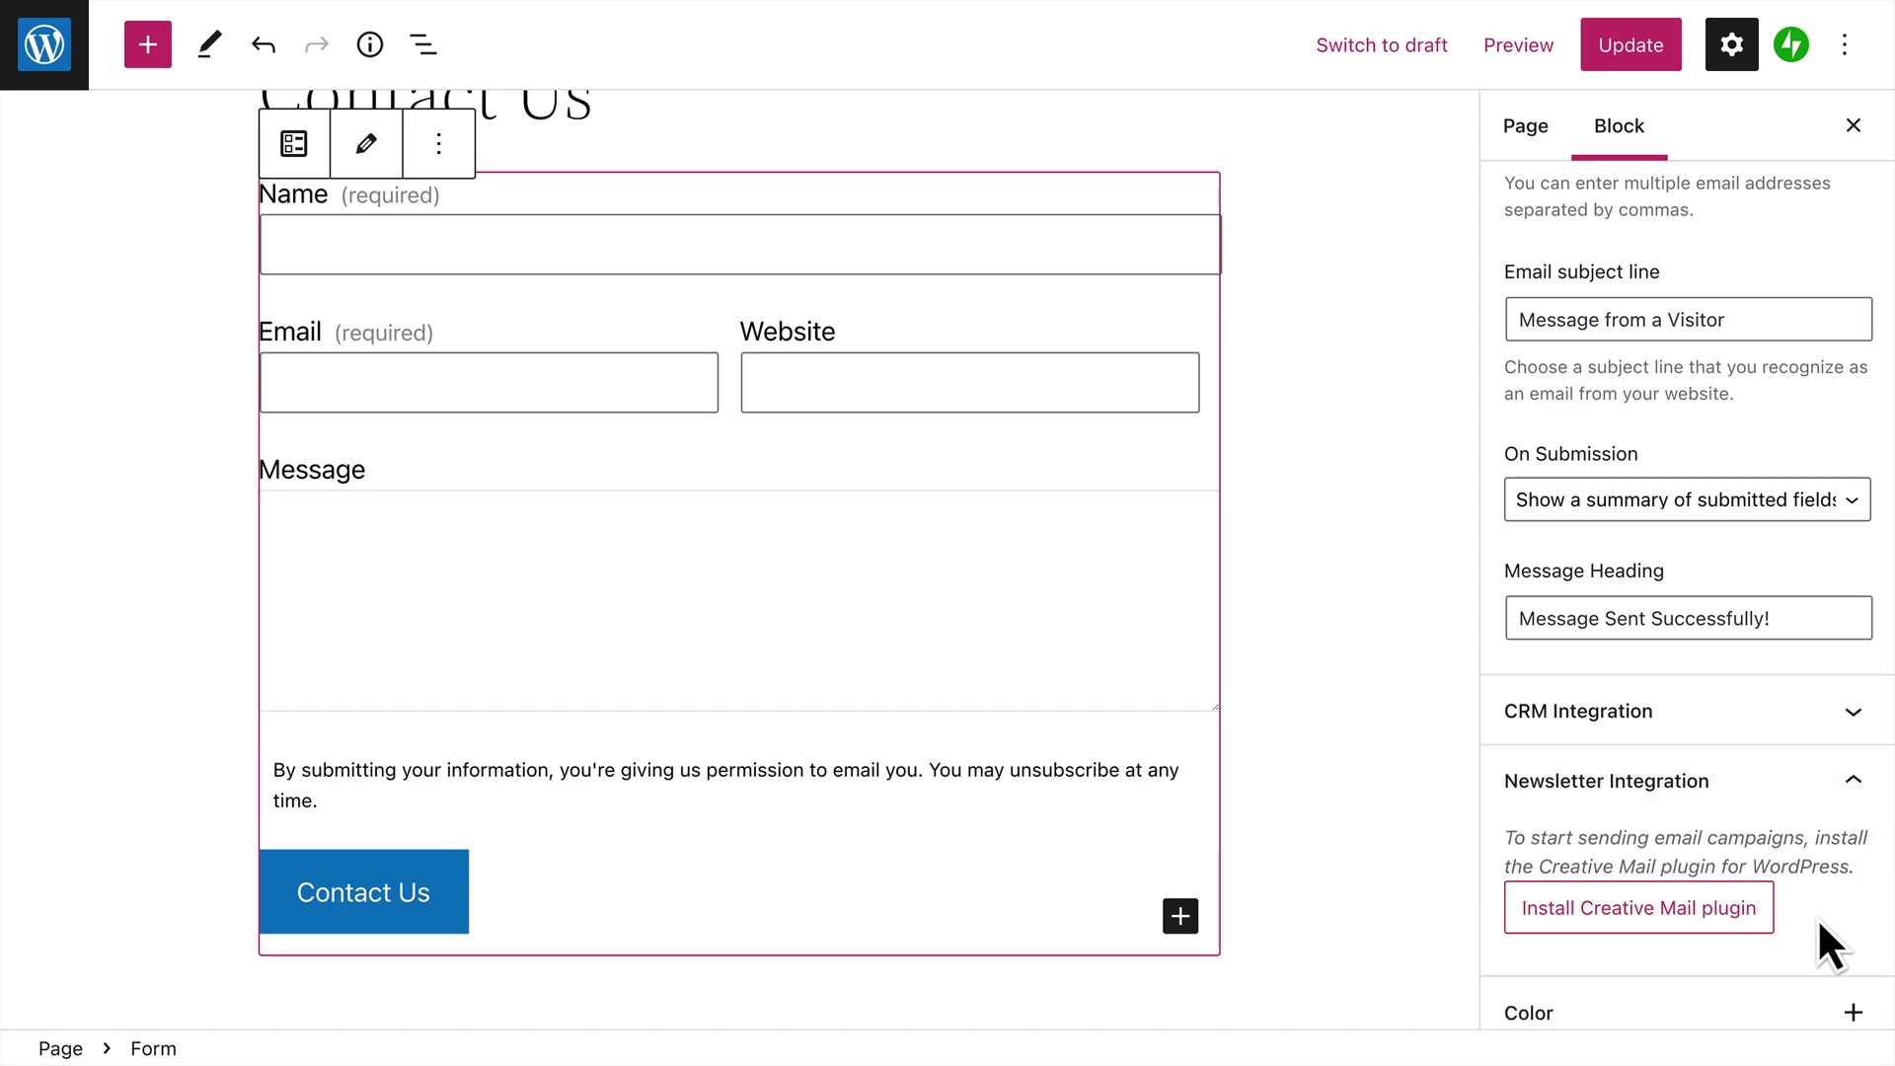
pyautogui.click(1854, 785)
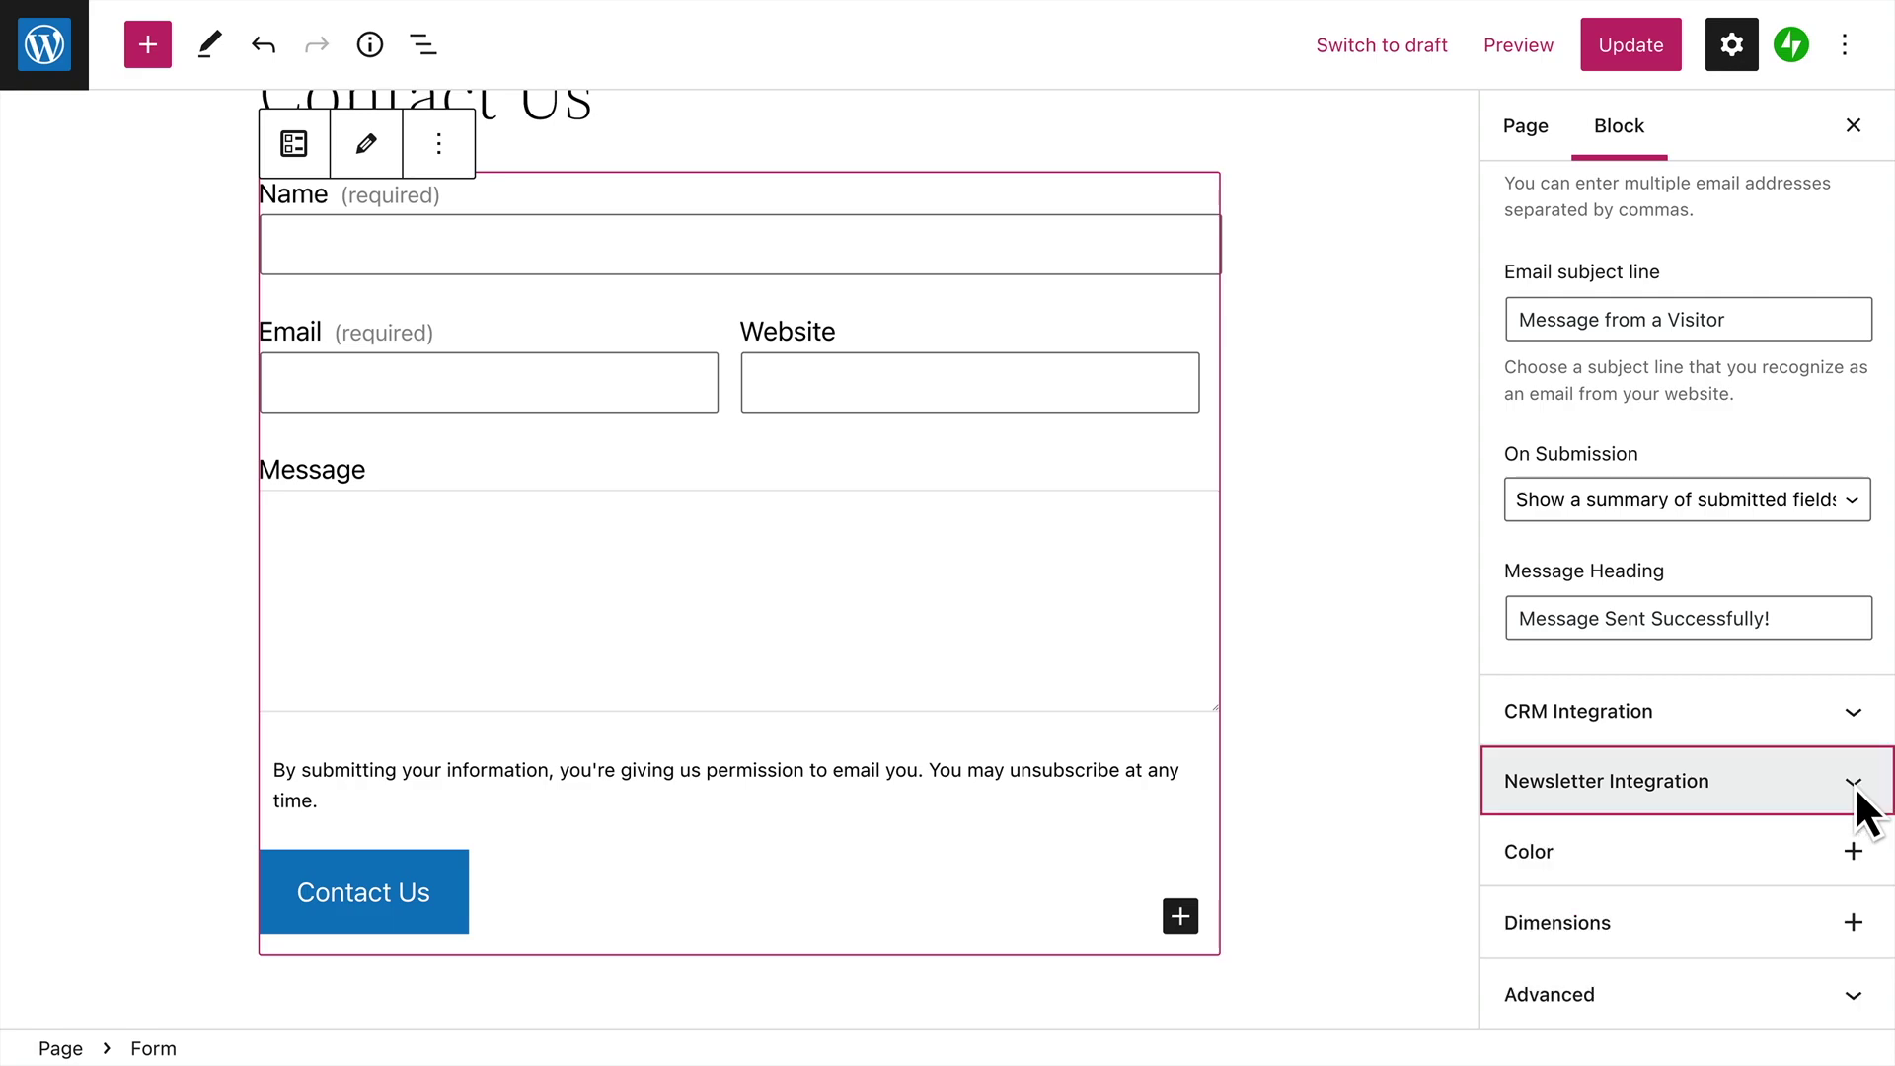
pyautogui.click(1855, 852)
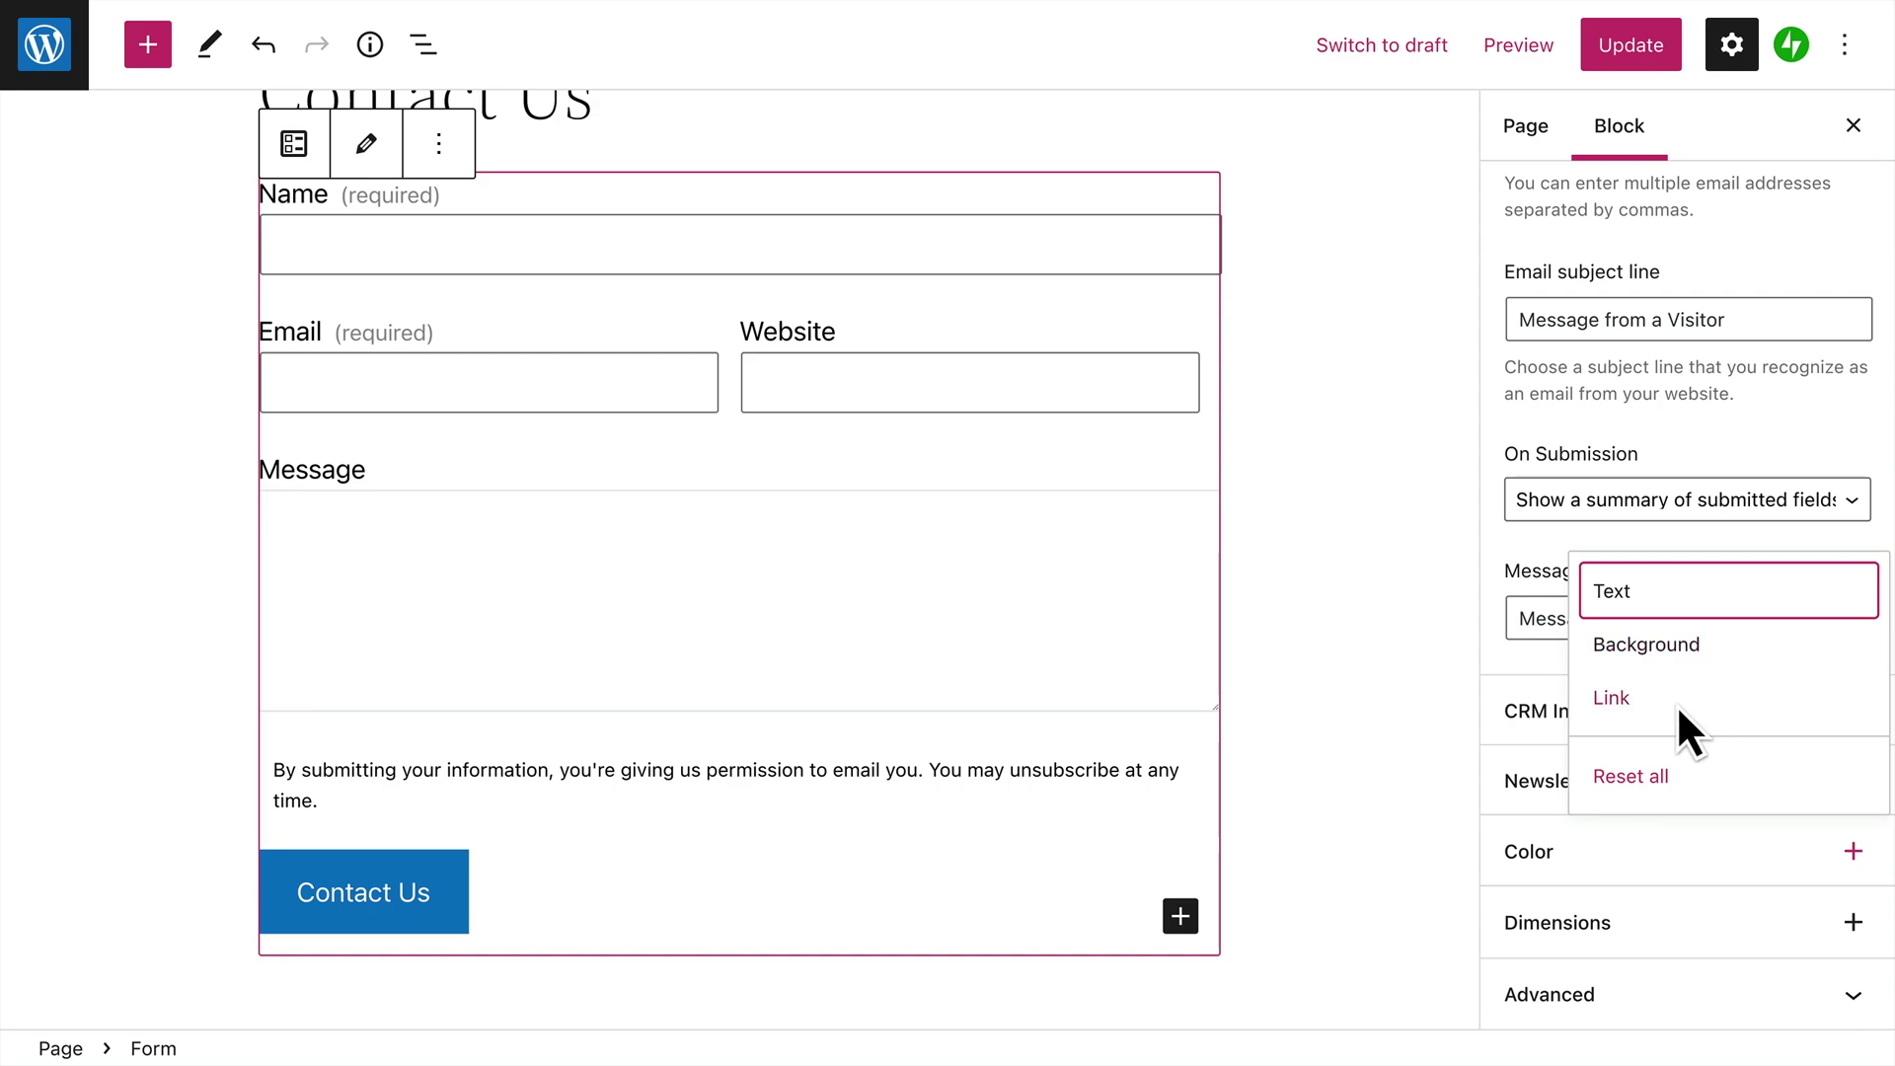
# Glance at the form's Padding and Margin options, close them, and return to the sidebar top.
pyautogui.click(1861, 929)
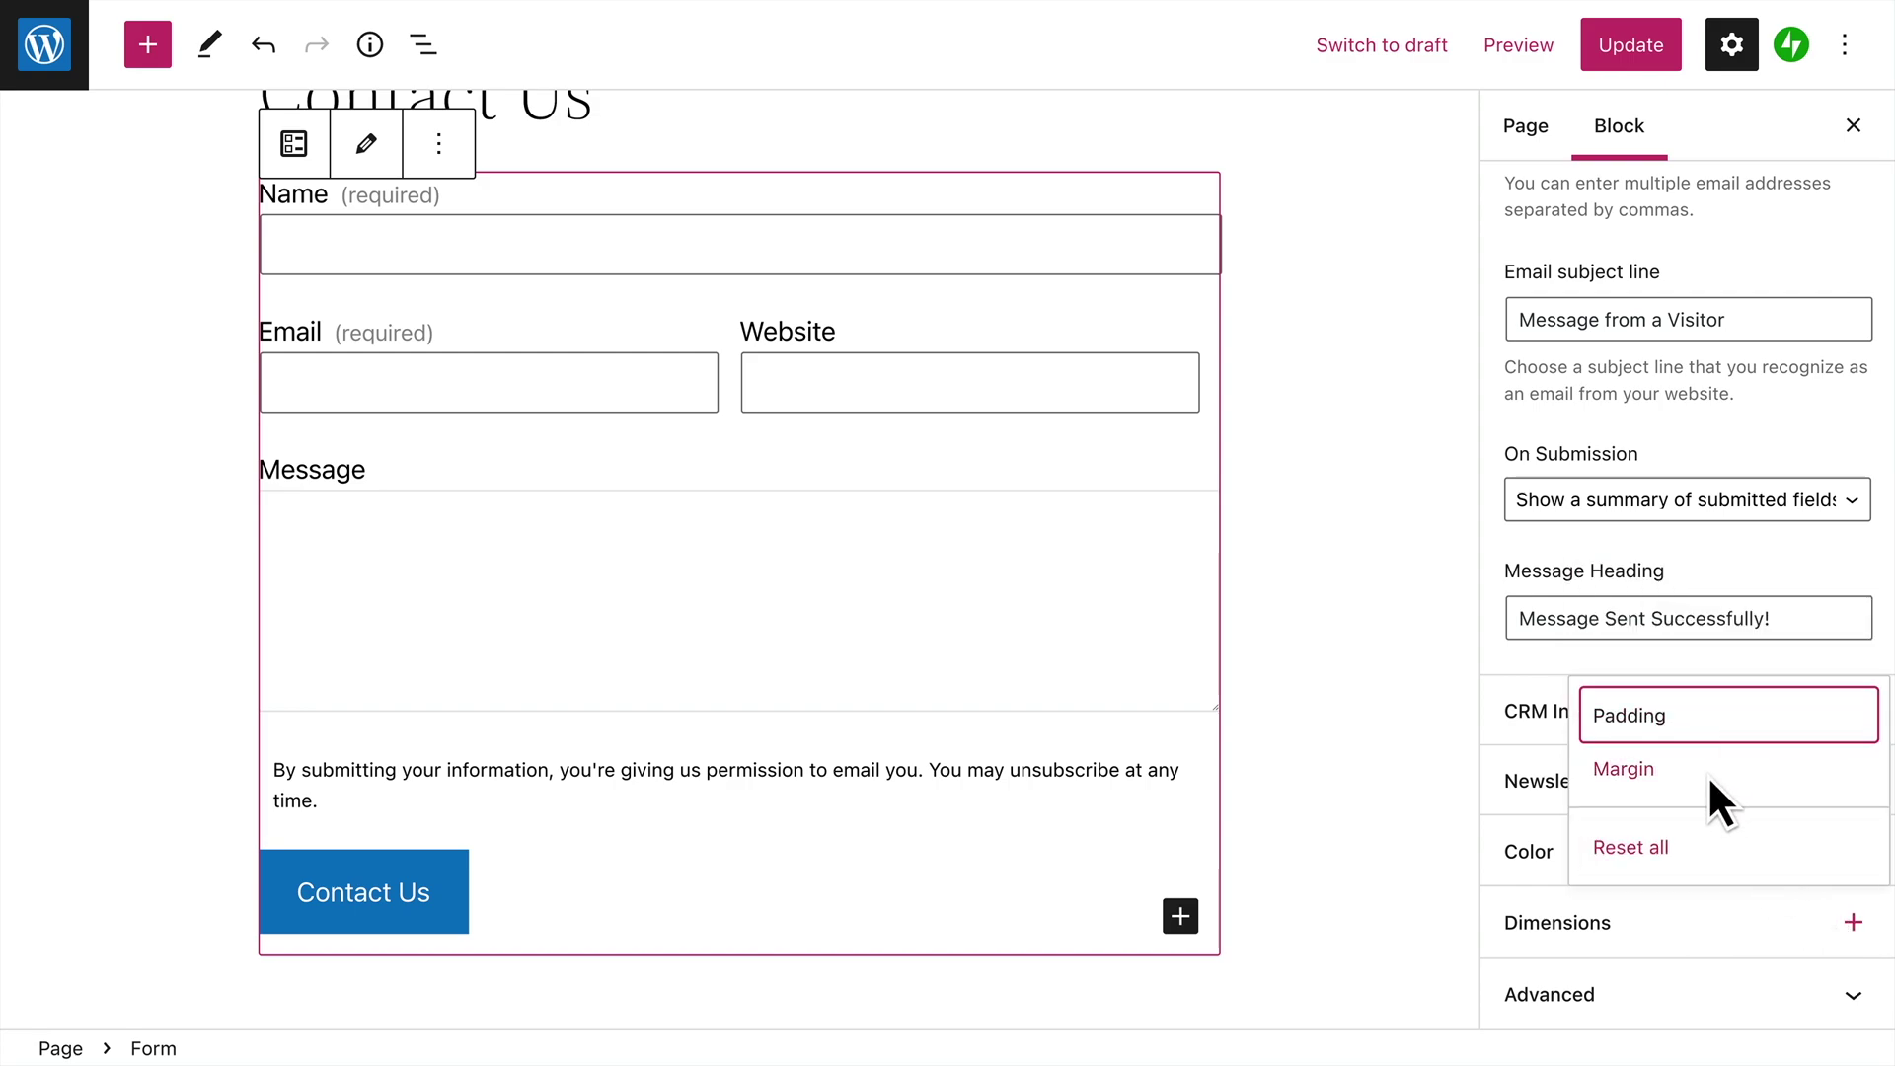
pyautogui.click(1699, 929)
pyautogui.scroll(2, 1699, 929)
pyautogui.scroll(2, 1697, 926)
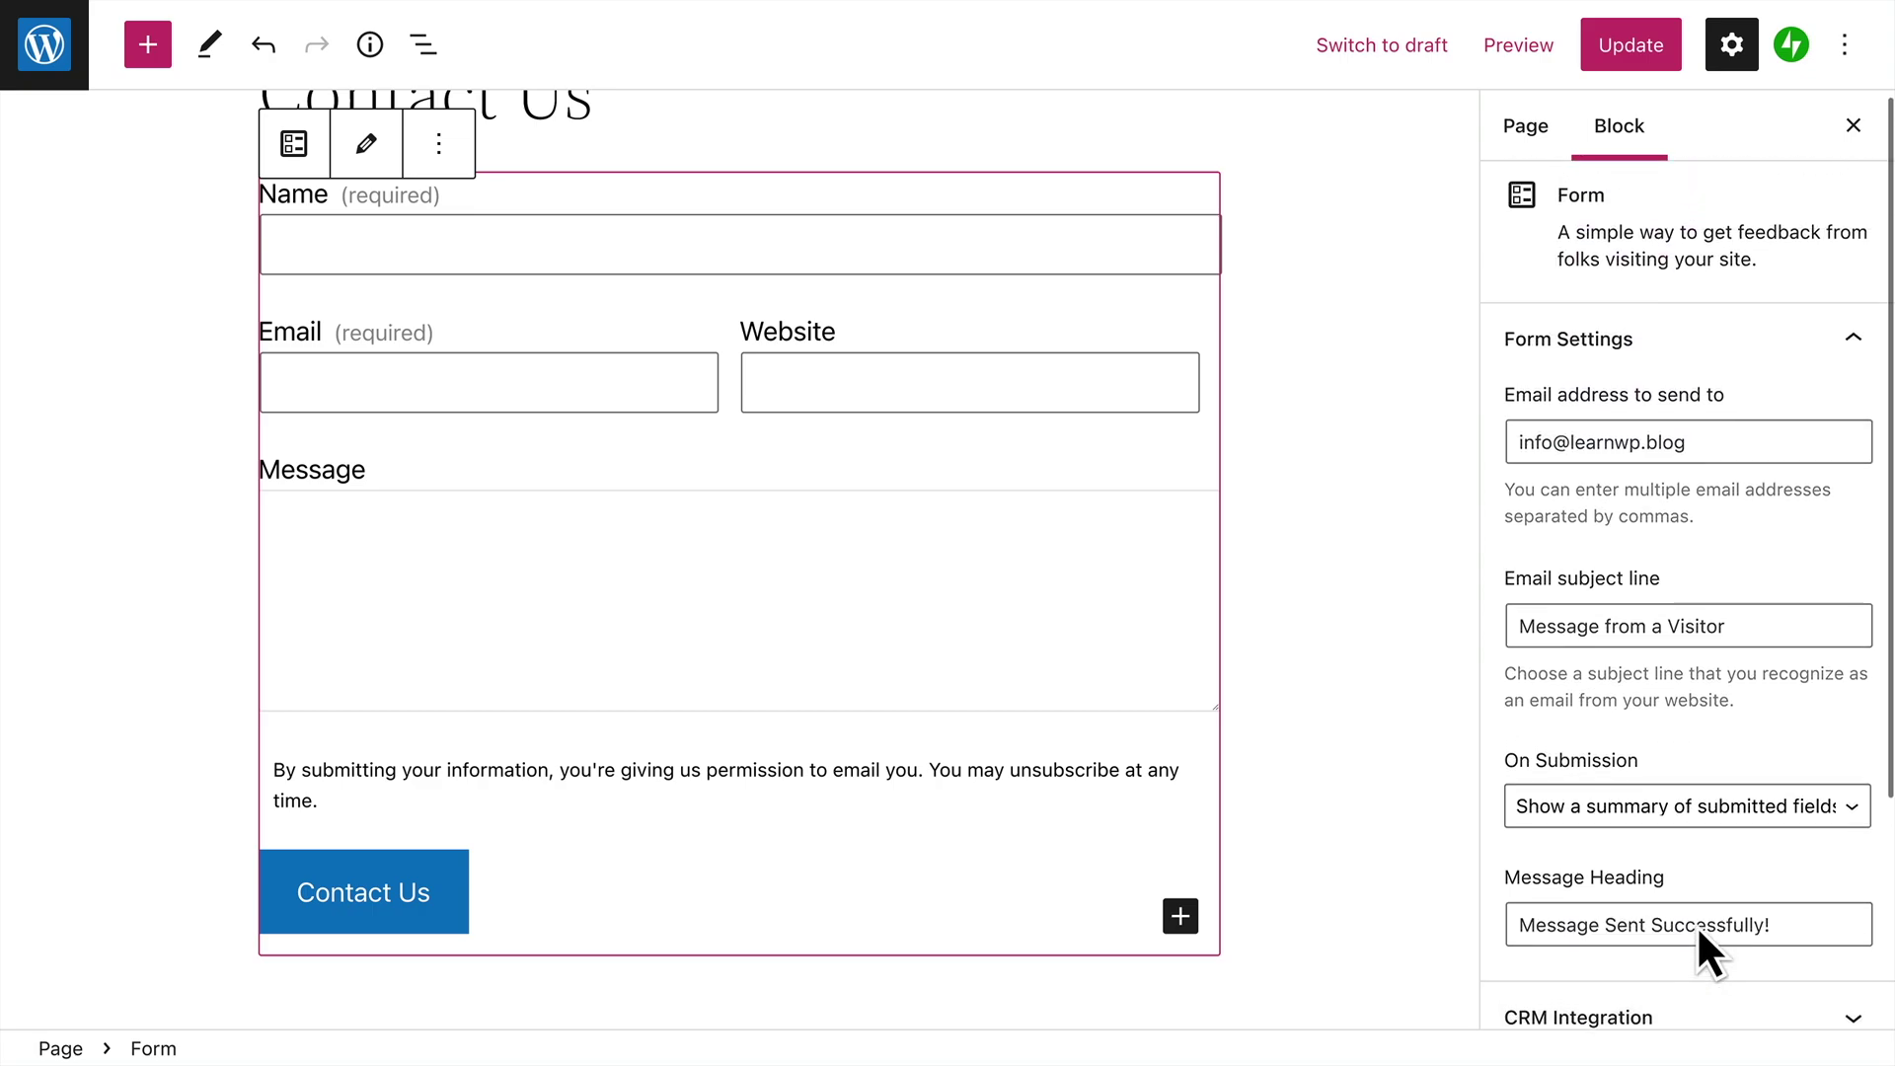
# Update the Contact Us page and close the block settings sidebar.
pyautogui.click(1630, 65)
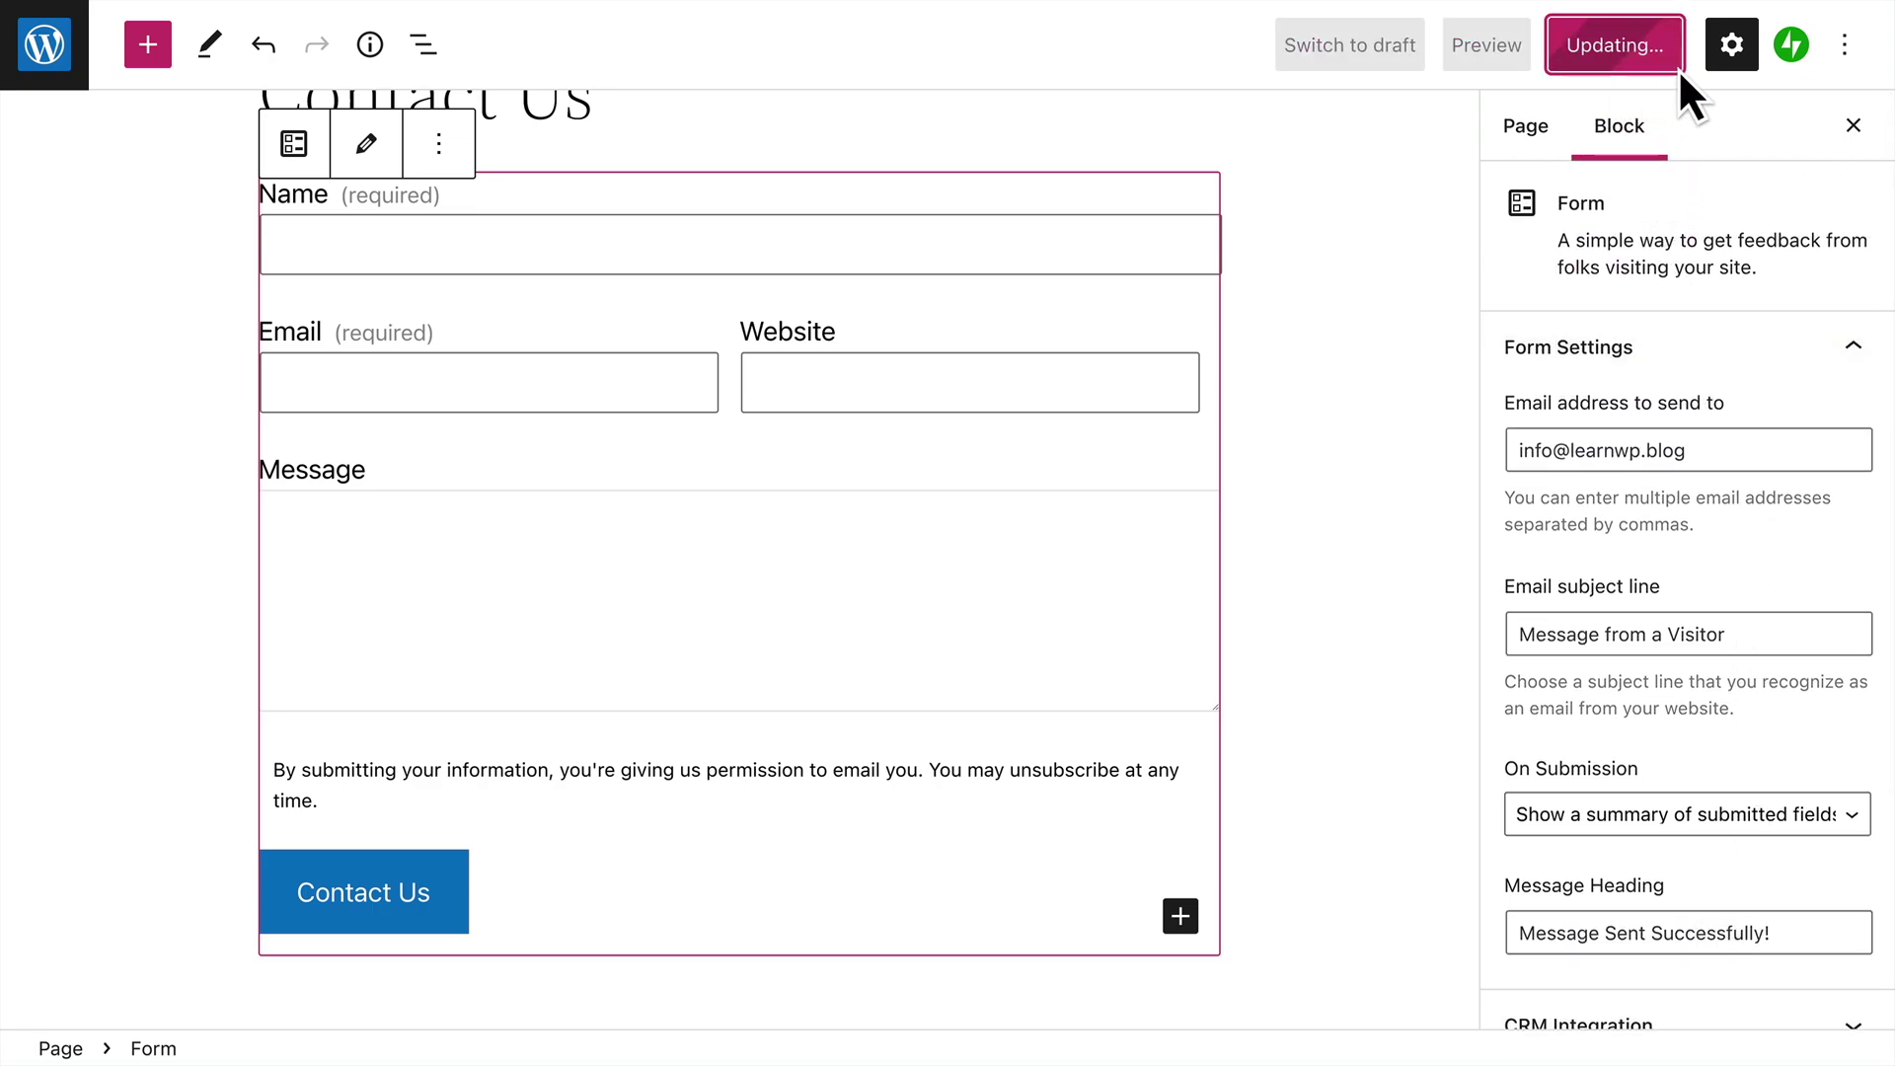
pyautogui.click(1855, 124)
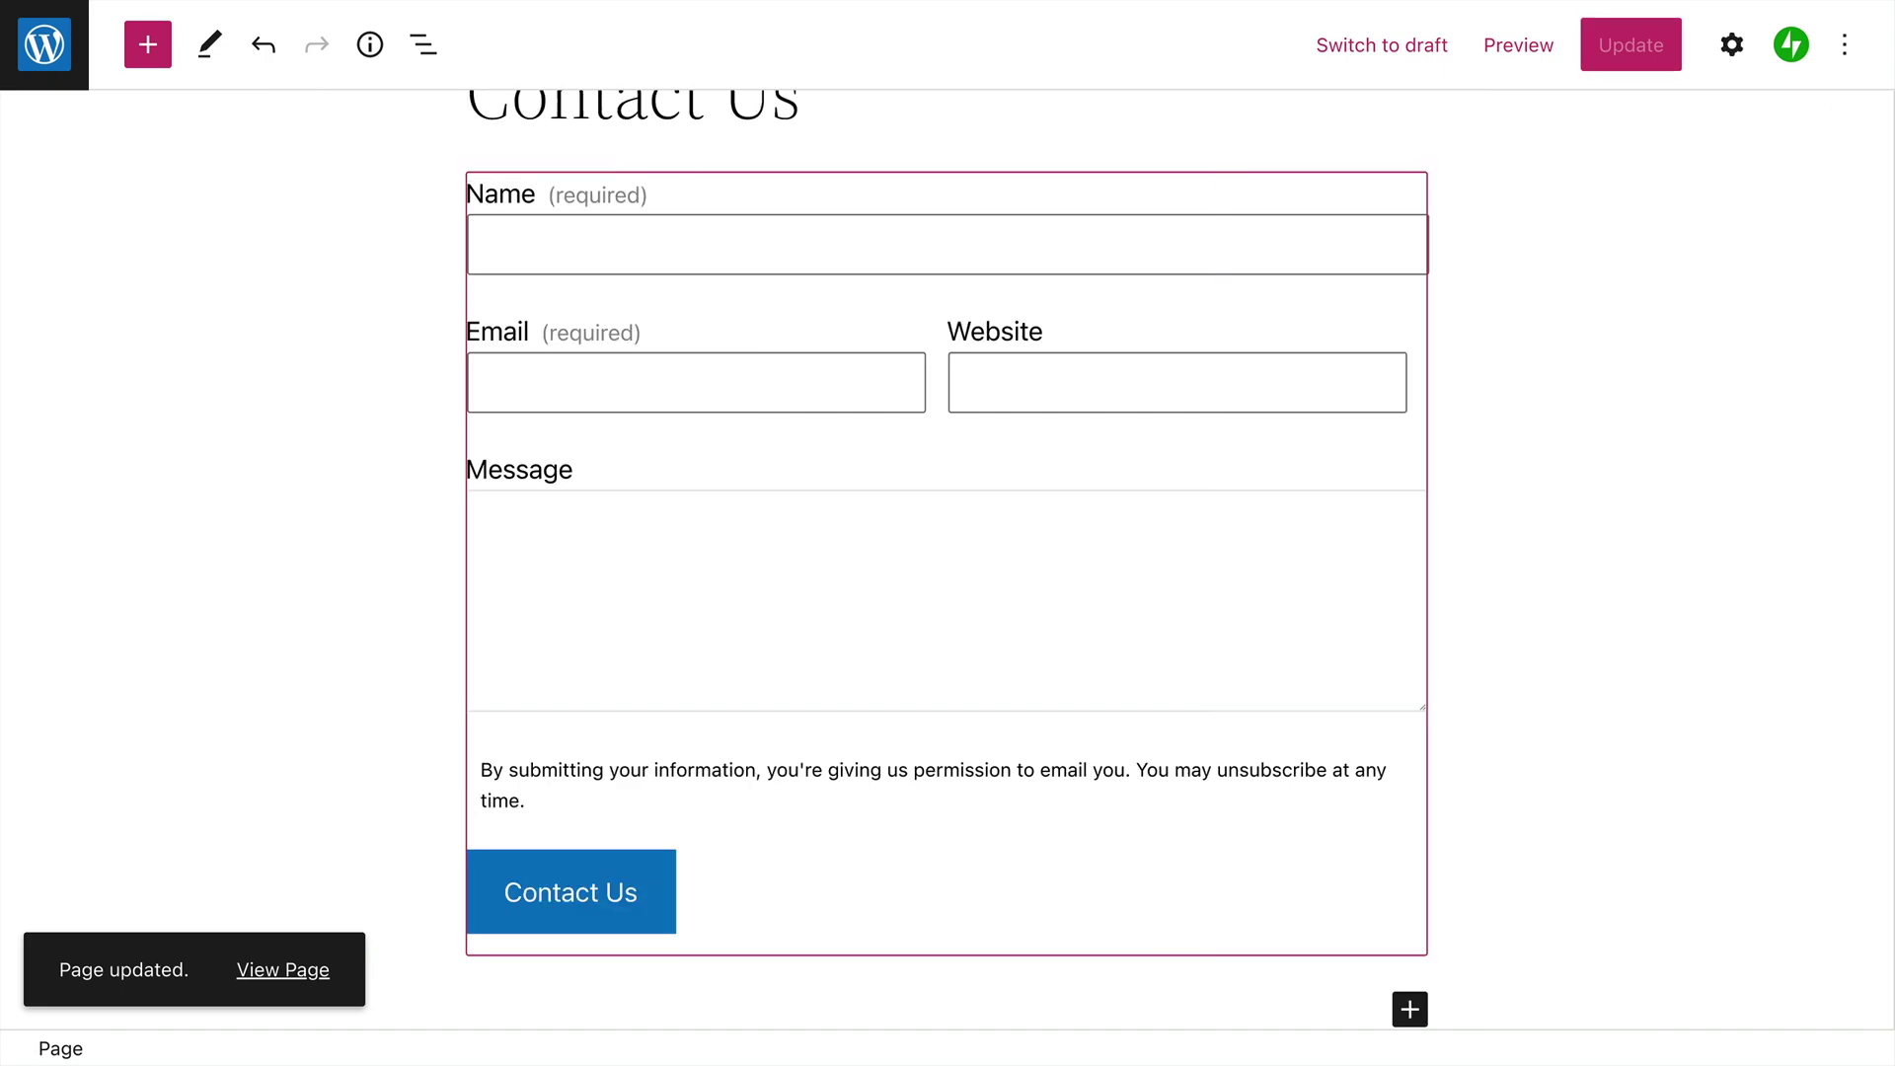